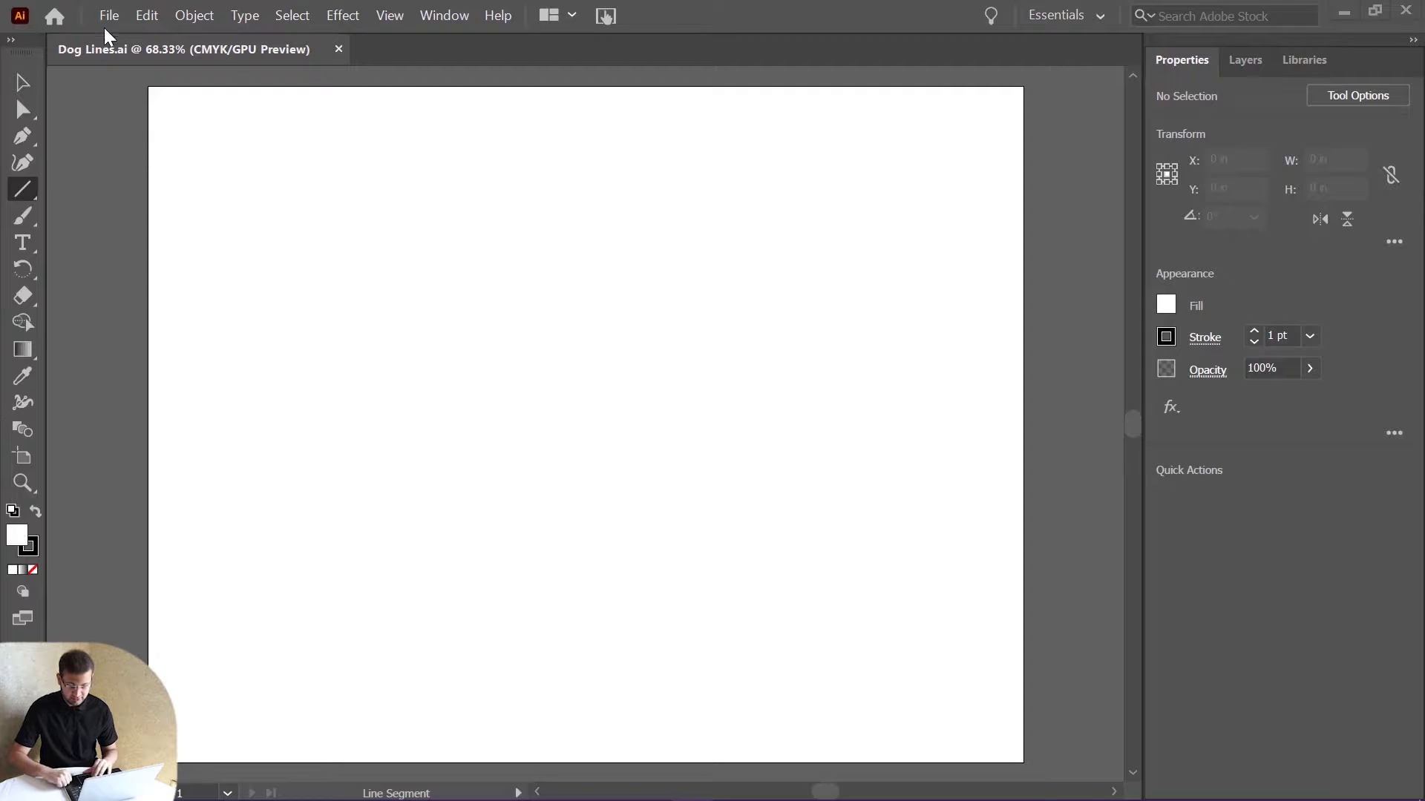
Step: Place the Dog image from the Desktop folder onto the artboard as a linked file
{"action": "left_click", "coordinate": [108, 16]}
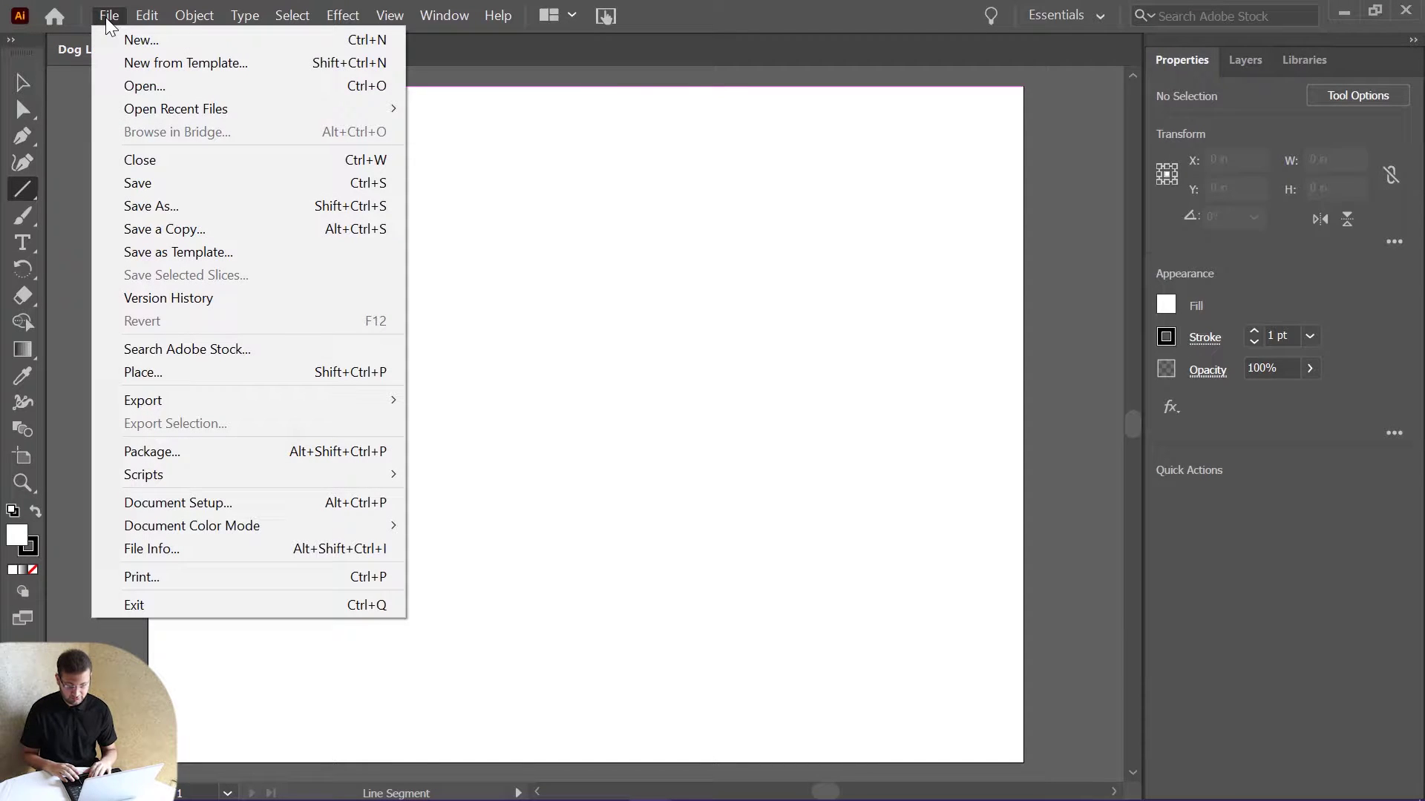
{"action": "left_click", "coordinate": [208, 371]}
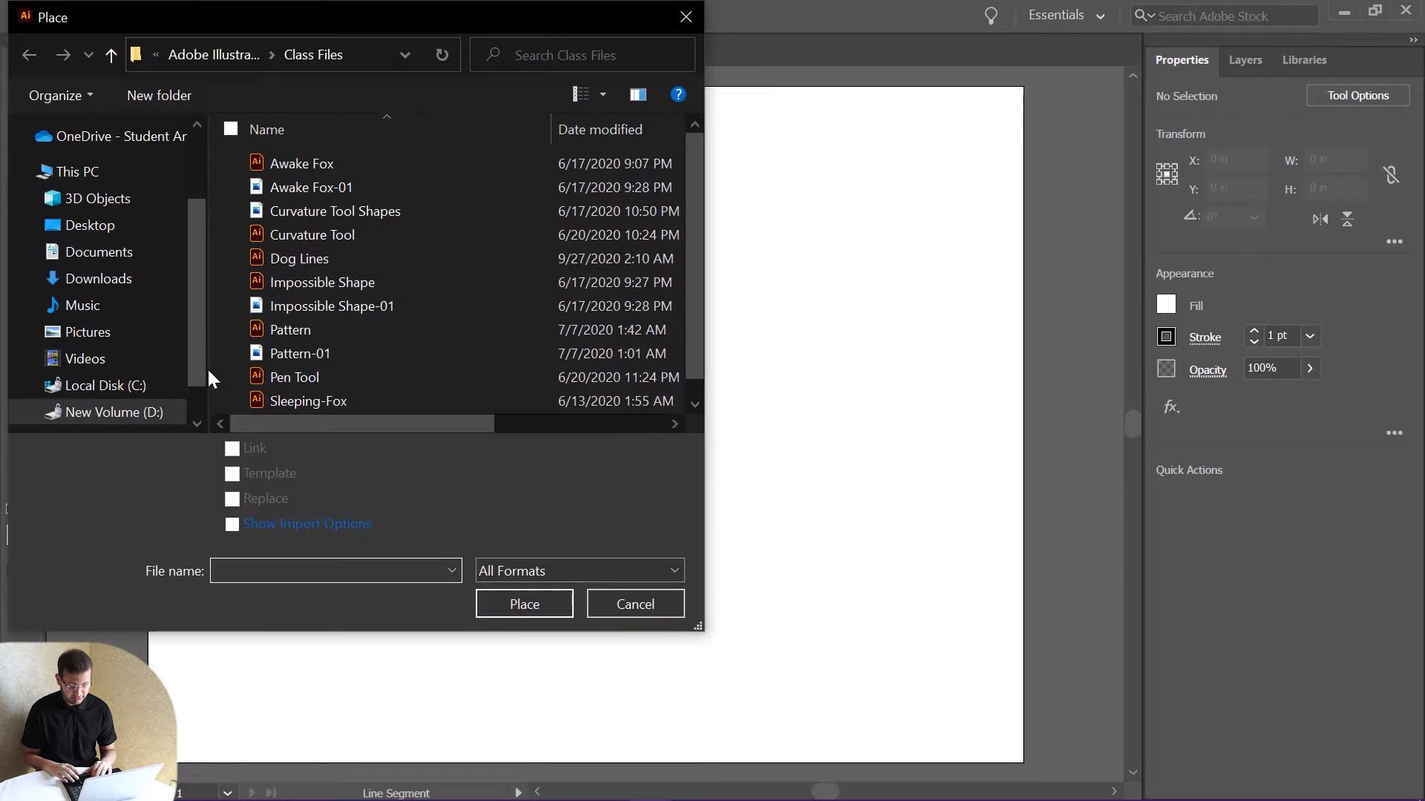
{"action": "left_click", "coordinate": [117, 227]}
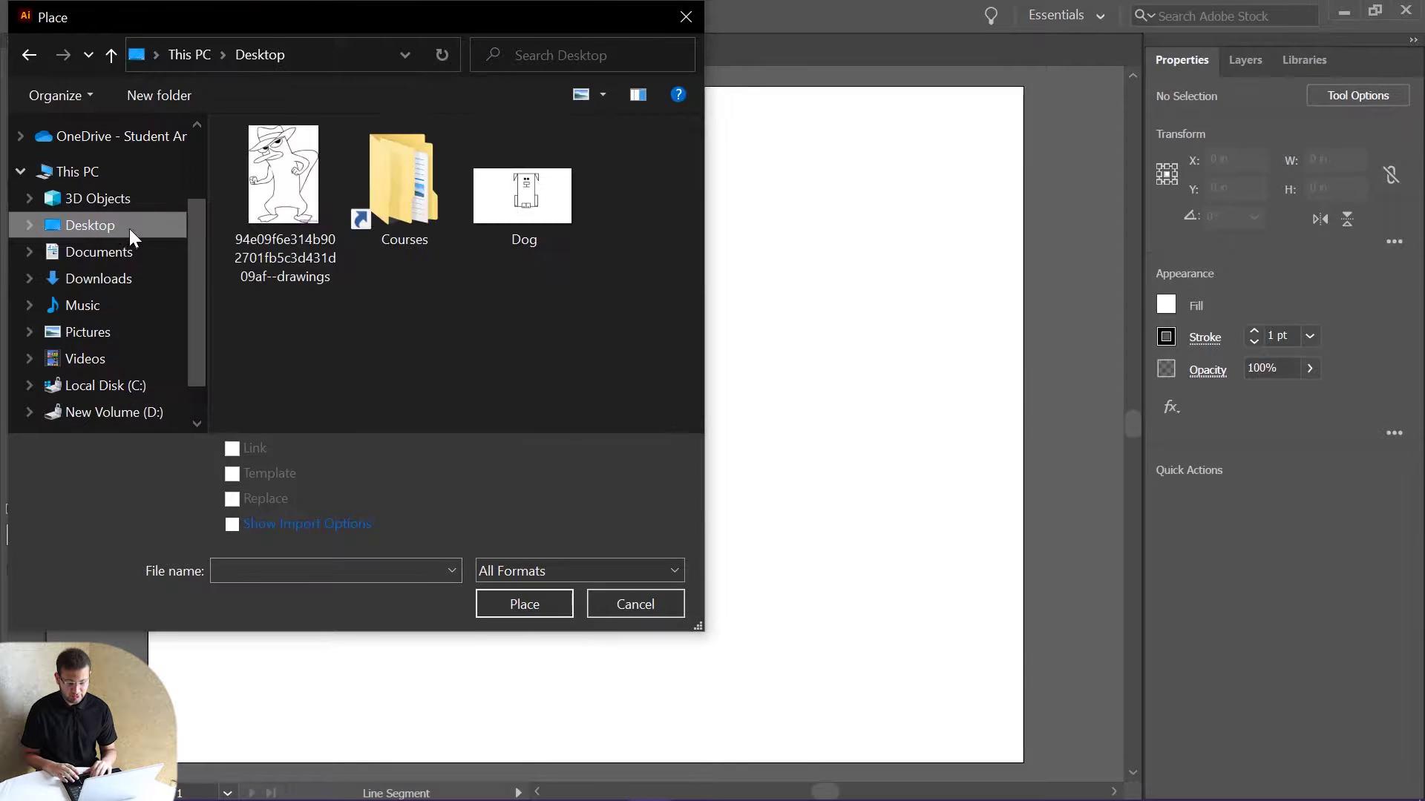
{"action": "left_click", "coordinate": [499, 211]}
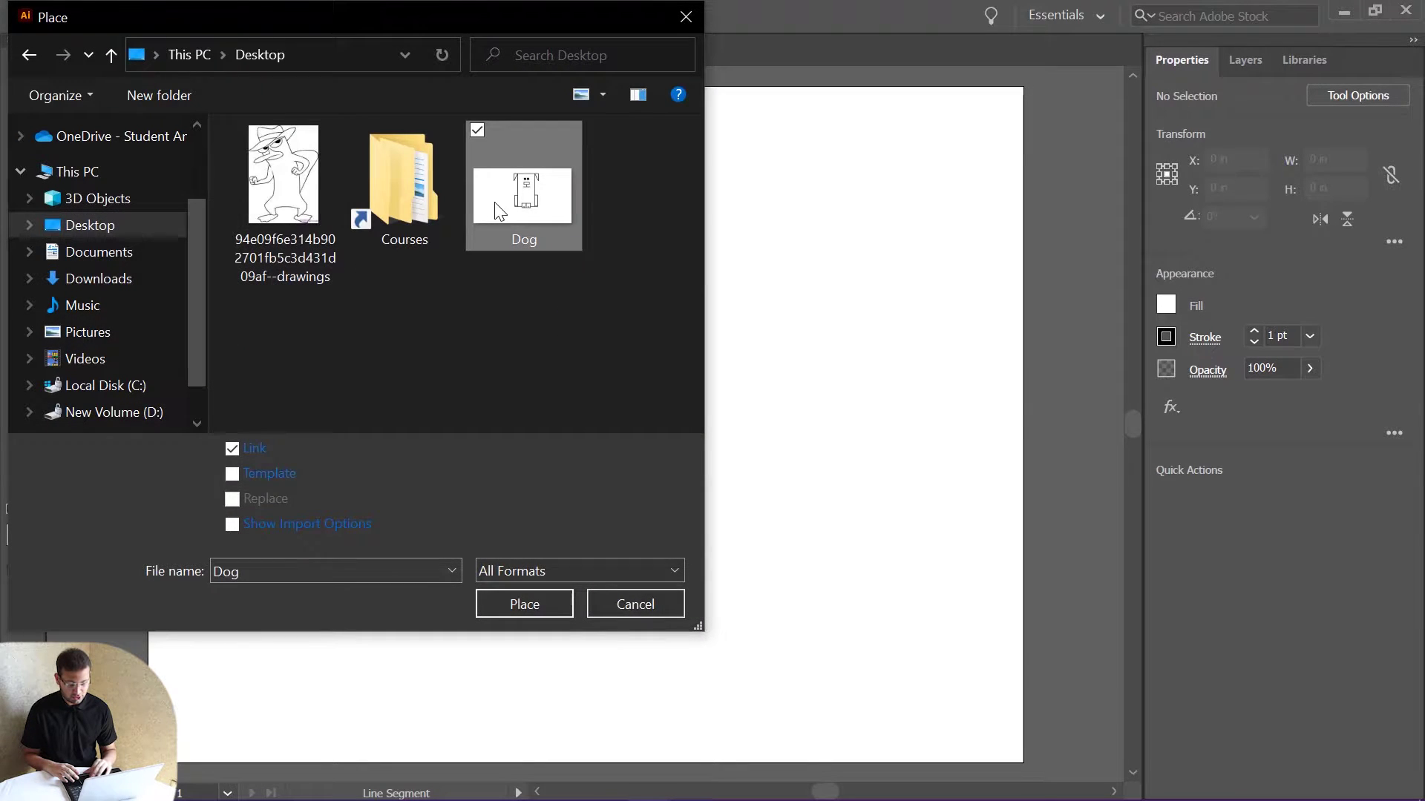
{"action": "left_click", "coordinate": [553, 602]}
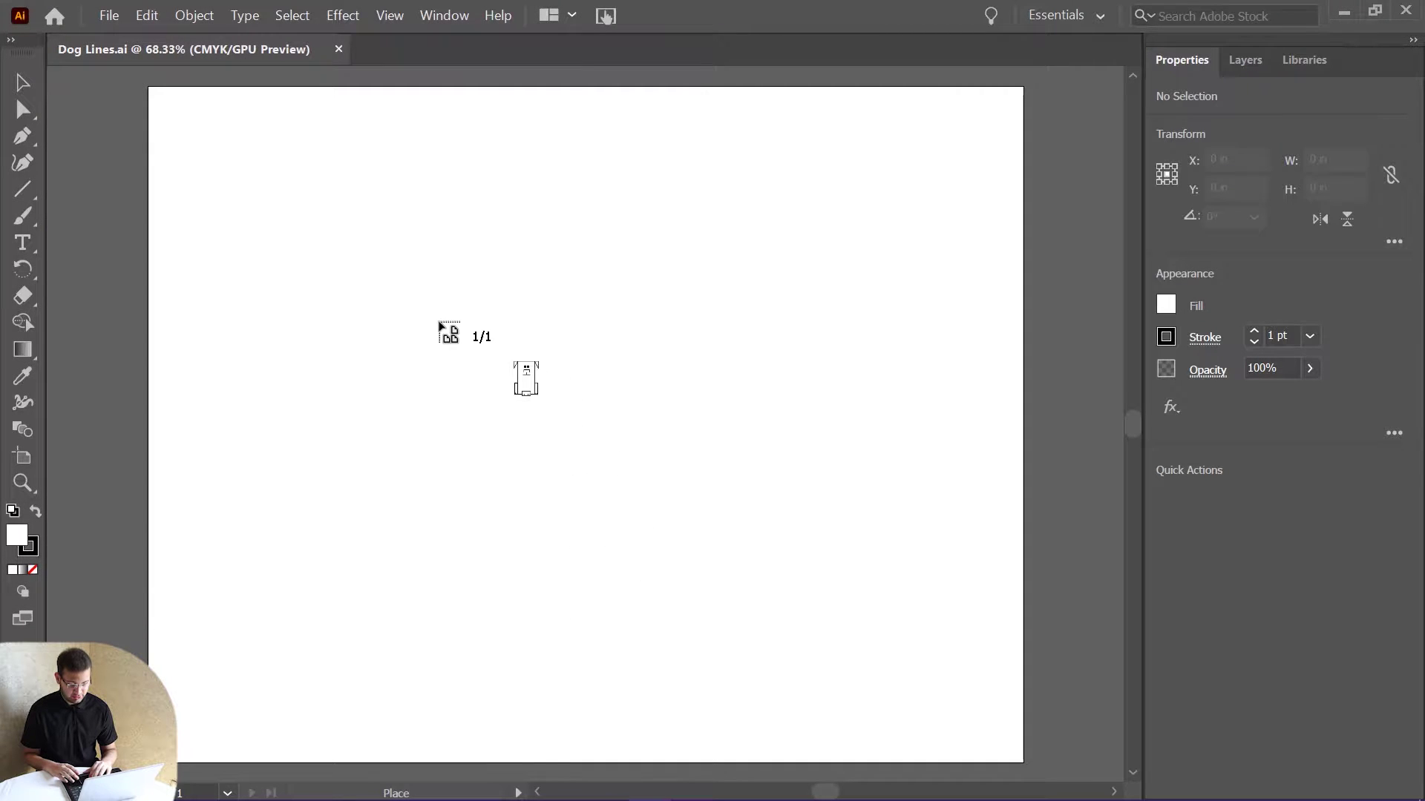
{"action": "left_click", "coordinate": [400, 318]}
{"action": "key", "text": "backslash"}
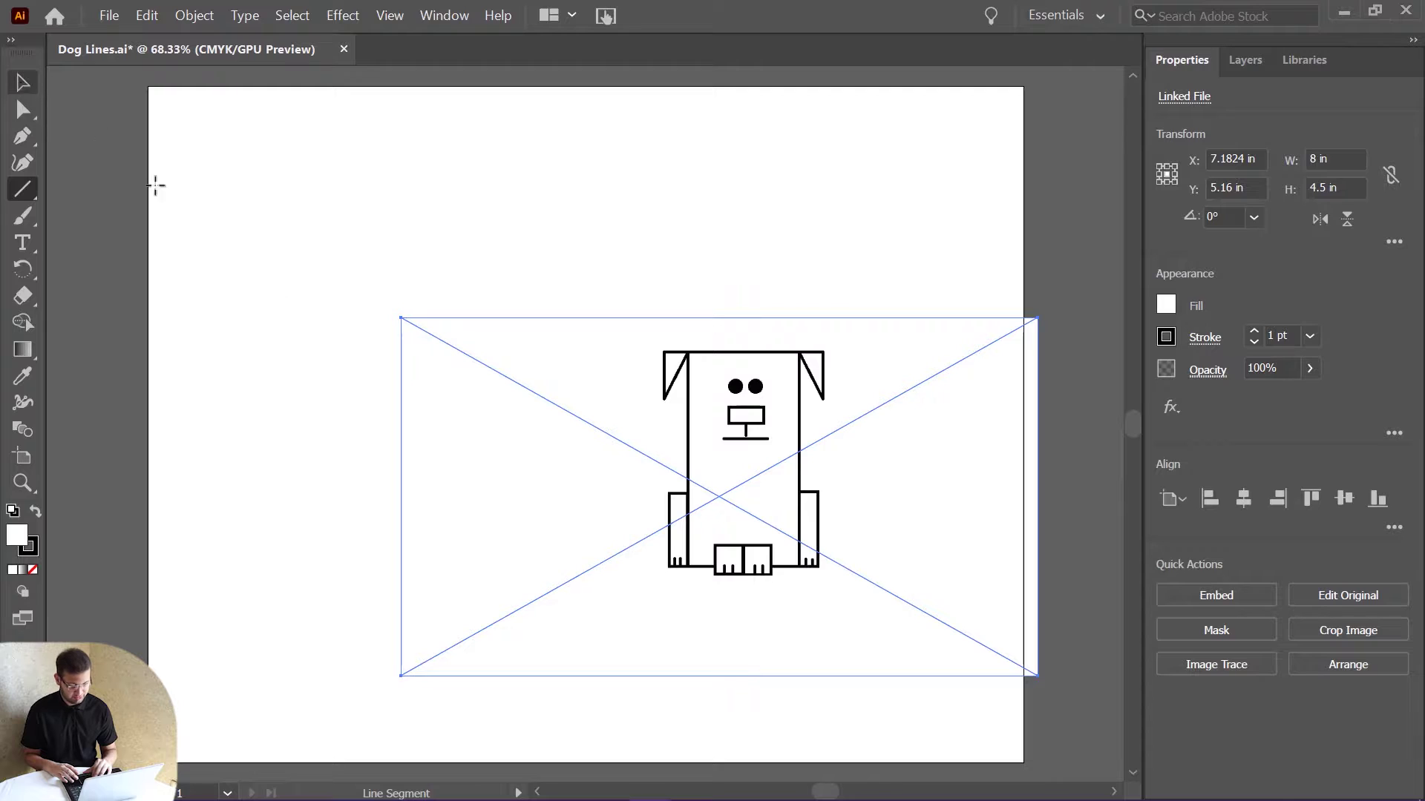
Step: Enlarge the placed dog image proportionally to about 10.8 by 6.08 in and reposition it within the artboard
{"action": "left_click", "coordinate": [23, 85]}
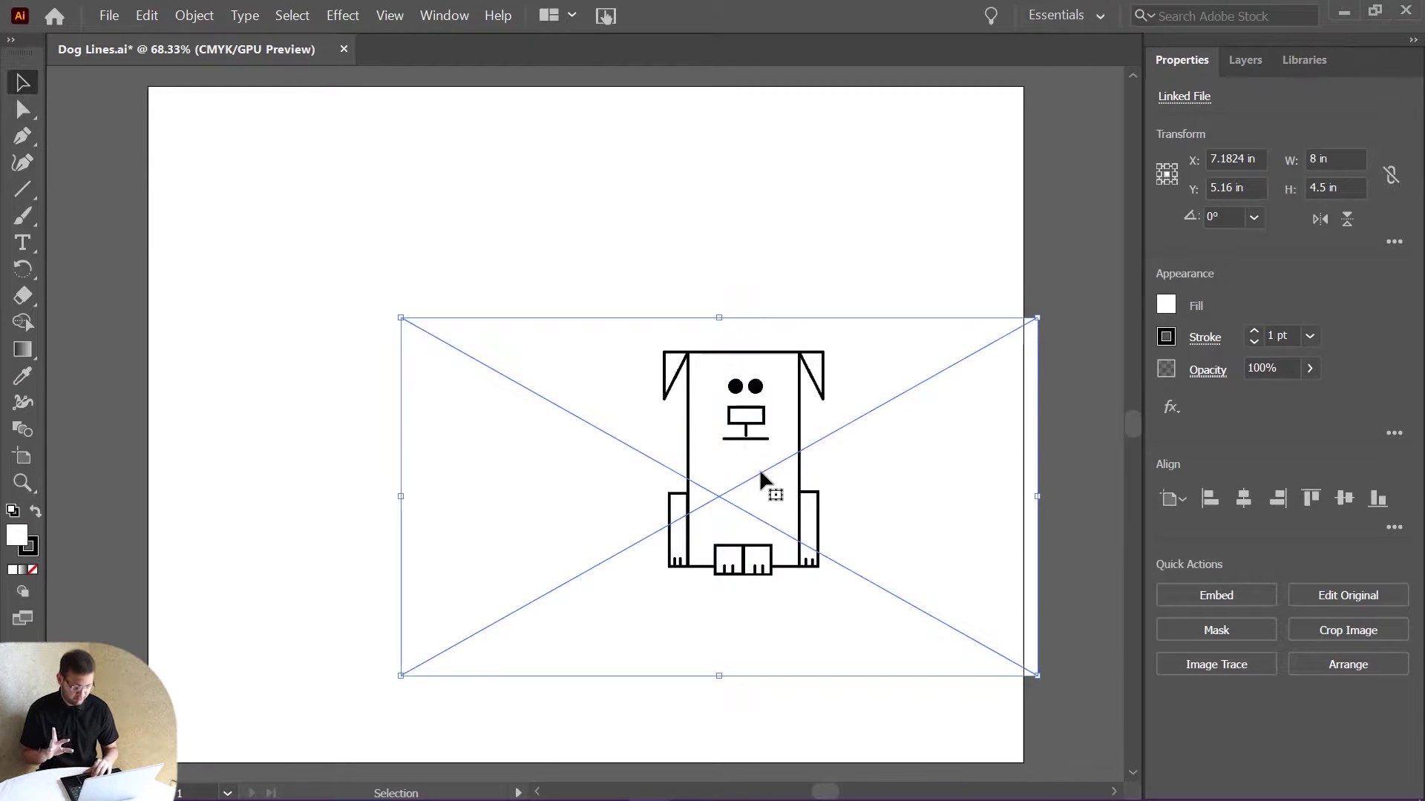
{"action": "left_click_drag", "start_coordinate": [854, 533], "coordinate": [731, 443]}
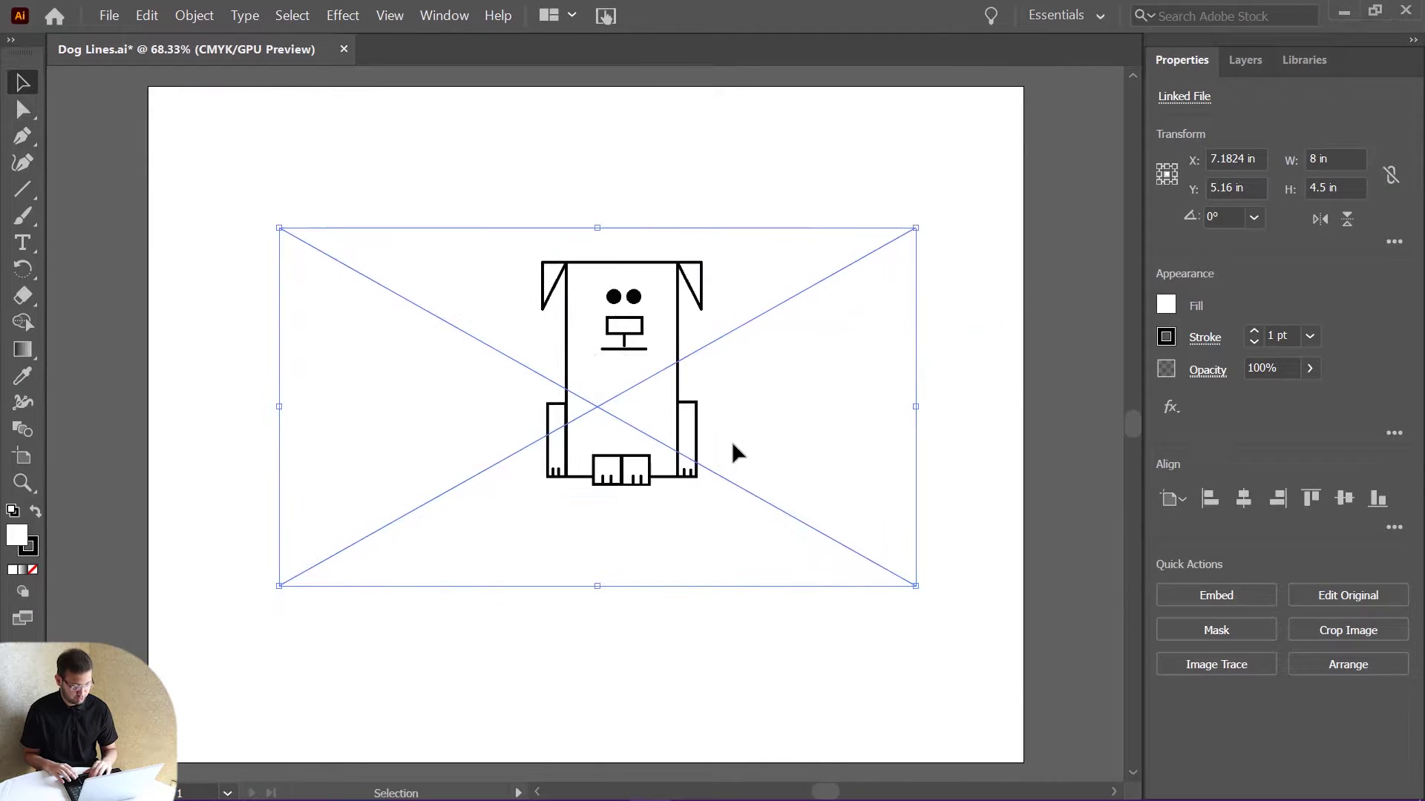
{"action": "left_click_drag", "start_coordinate": [920, 588], "coordinate": [1018, 642]}
{"action": "left_click_drag", "start_coordinate": [764, 443], "coordinate": [634, 390]}
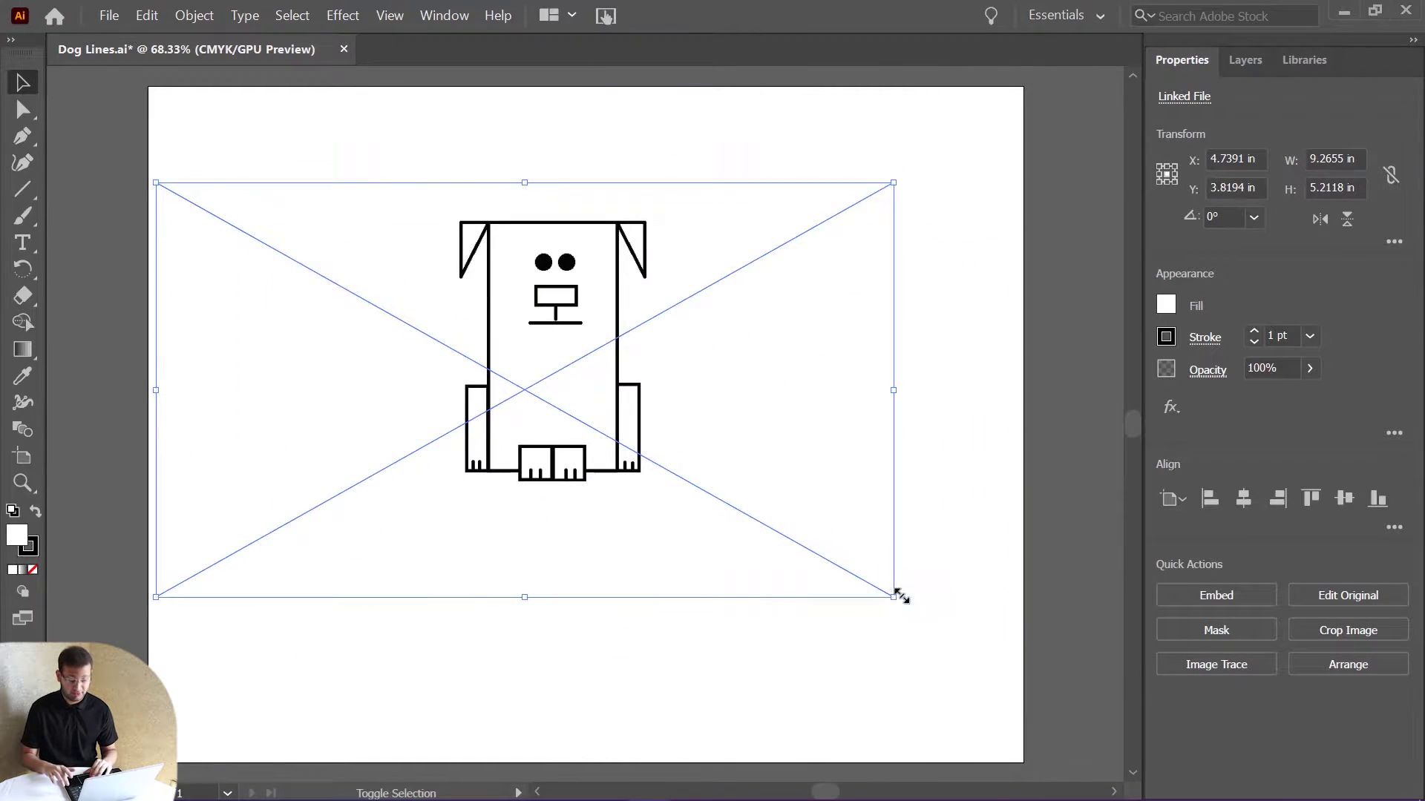
{"action": "left_click_drag", "start_coordinate": [895, 597], "coordinate": [1029, 704]}
{"action": "left_click_drag", "start_coordinate": [782, 519], "coordinate": [693, 504]}
{"action": "left_click_drag", "start_coordinate": [933, 658], "coordinate": [963, 672]}
{"action": "left_click_drag", "start_coordinate": [587, 508], "coordinate": [678, 517]}
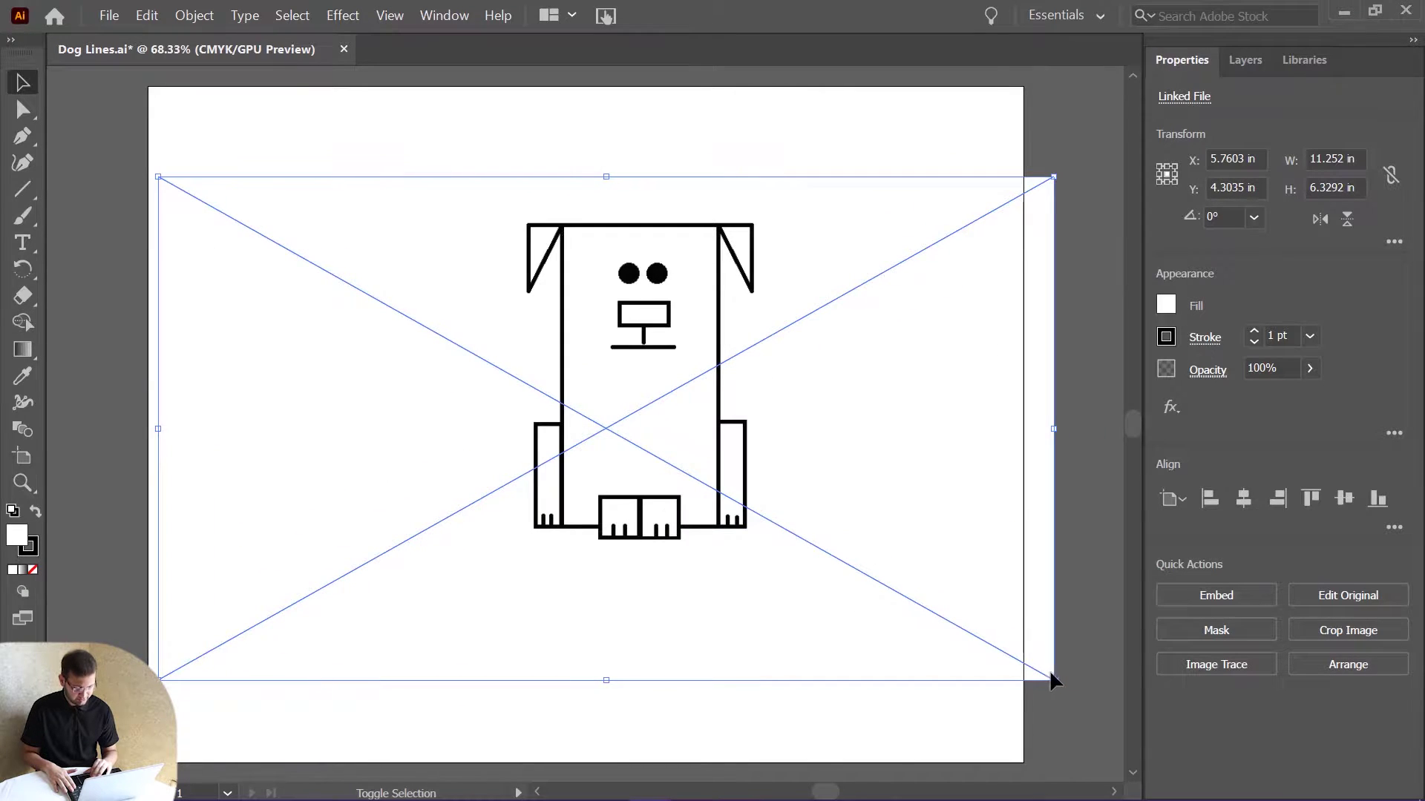
{"action": "left_click_drag", "start_coordinate": [1054, 680], "coordinate": [1006, 659]}
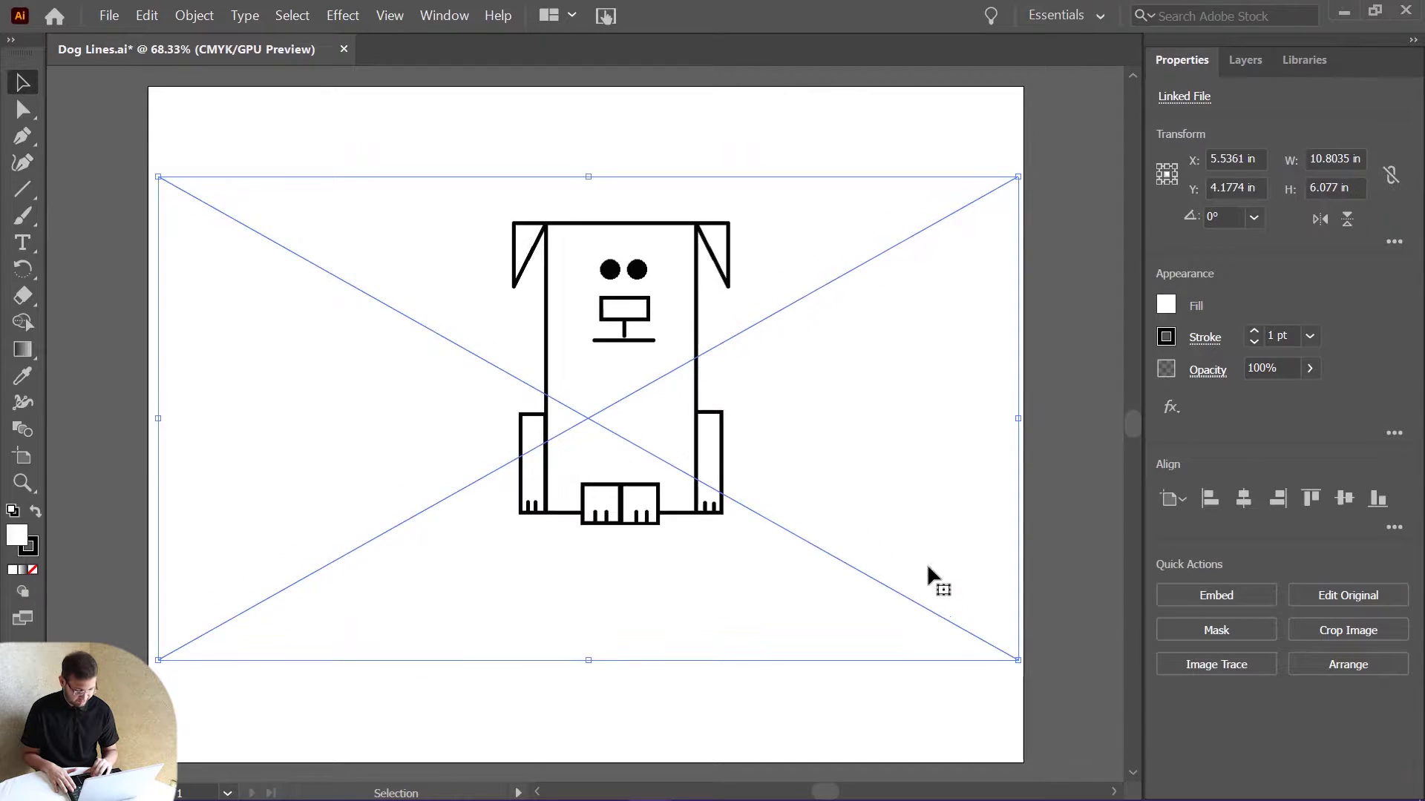
{"action": "left_click", "coordinate": [1059, 652]}
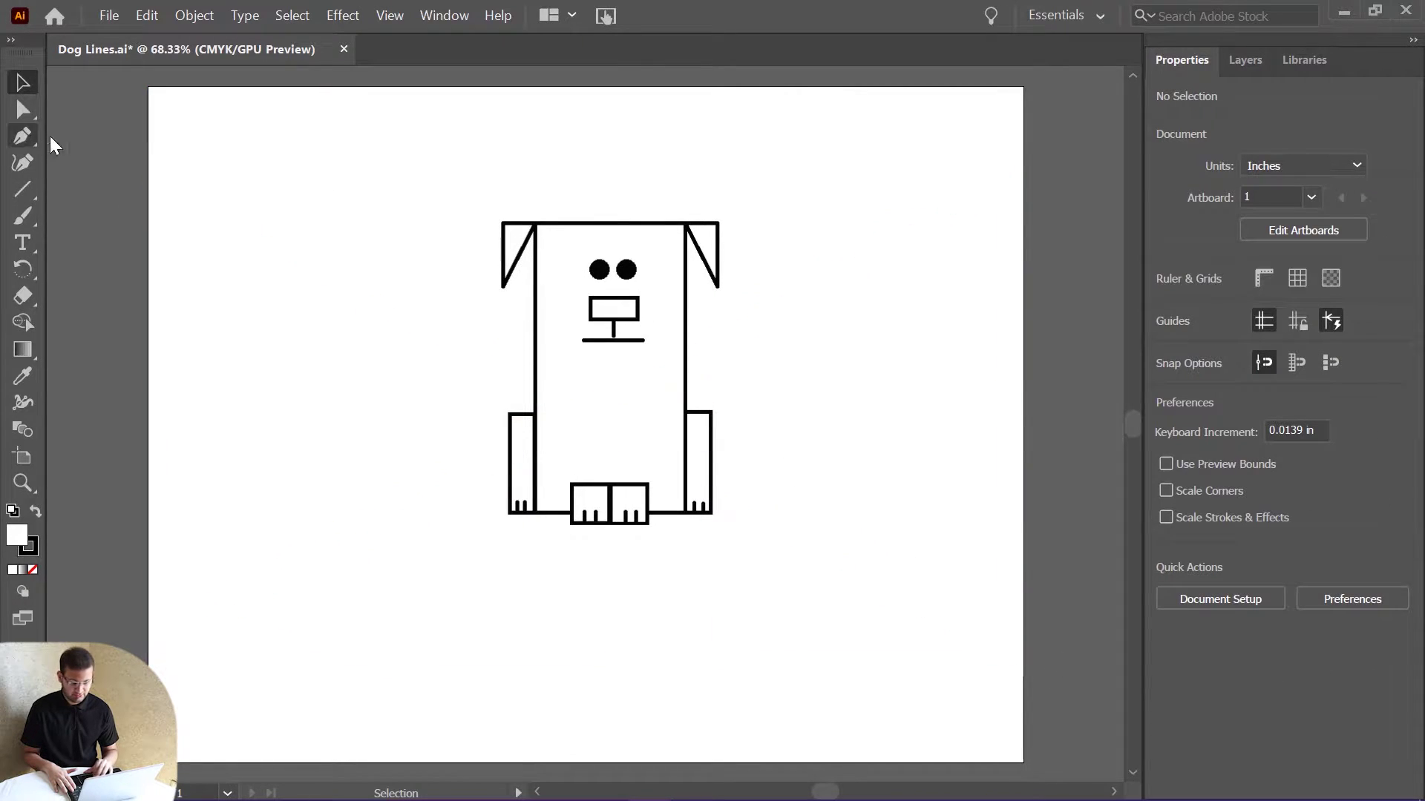
Step: Lower the placed dog image's opacity to 20% so it serves as a faint tracing reference, and deselect it
{"action": "left_click", "coordinate": [1245, 69]}
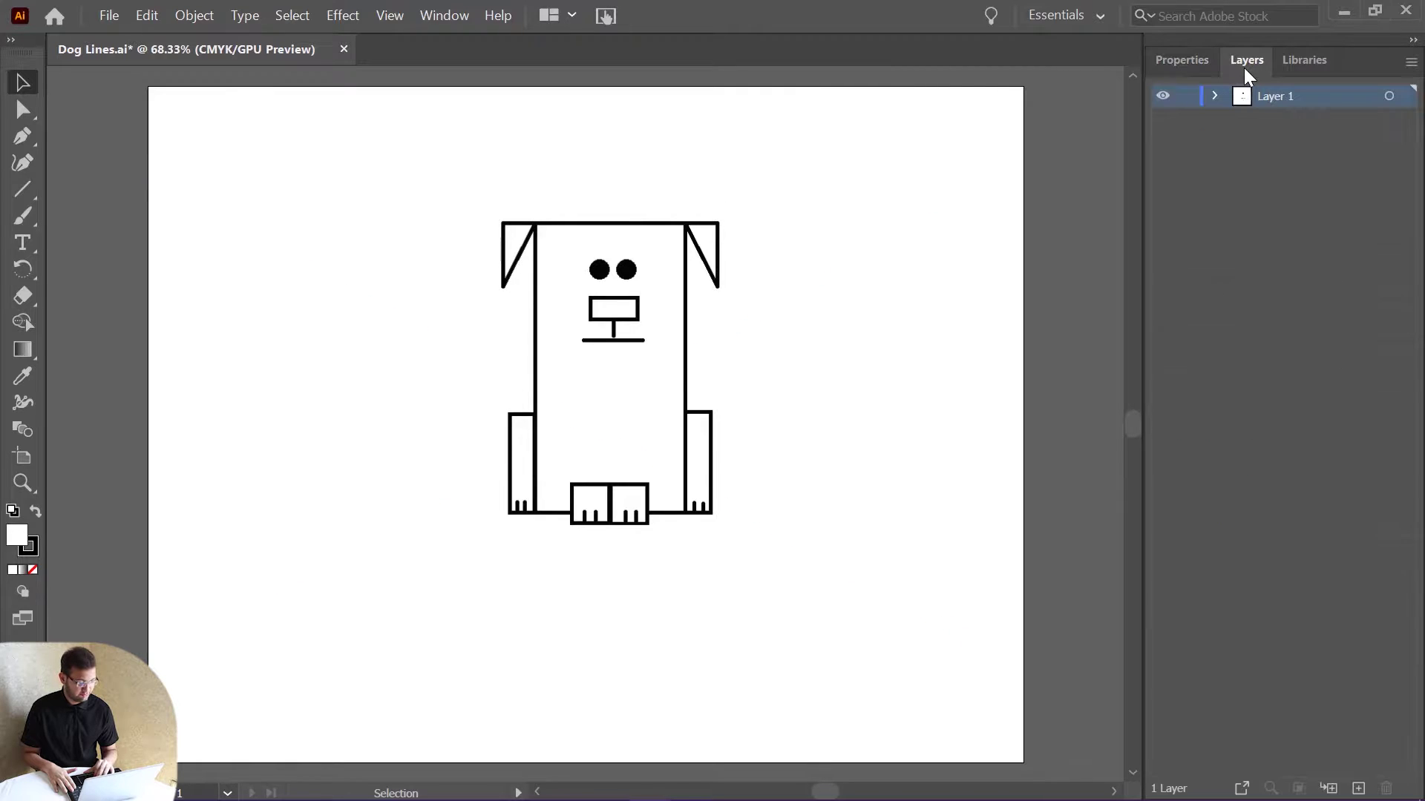
{"action": "left_click", "coordinate": [1192, 65]}
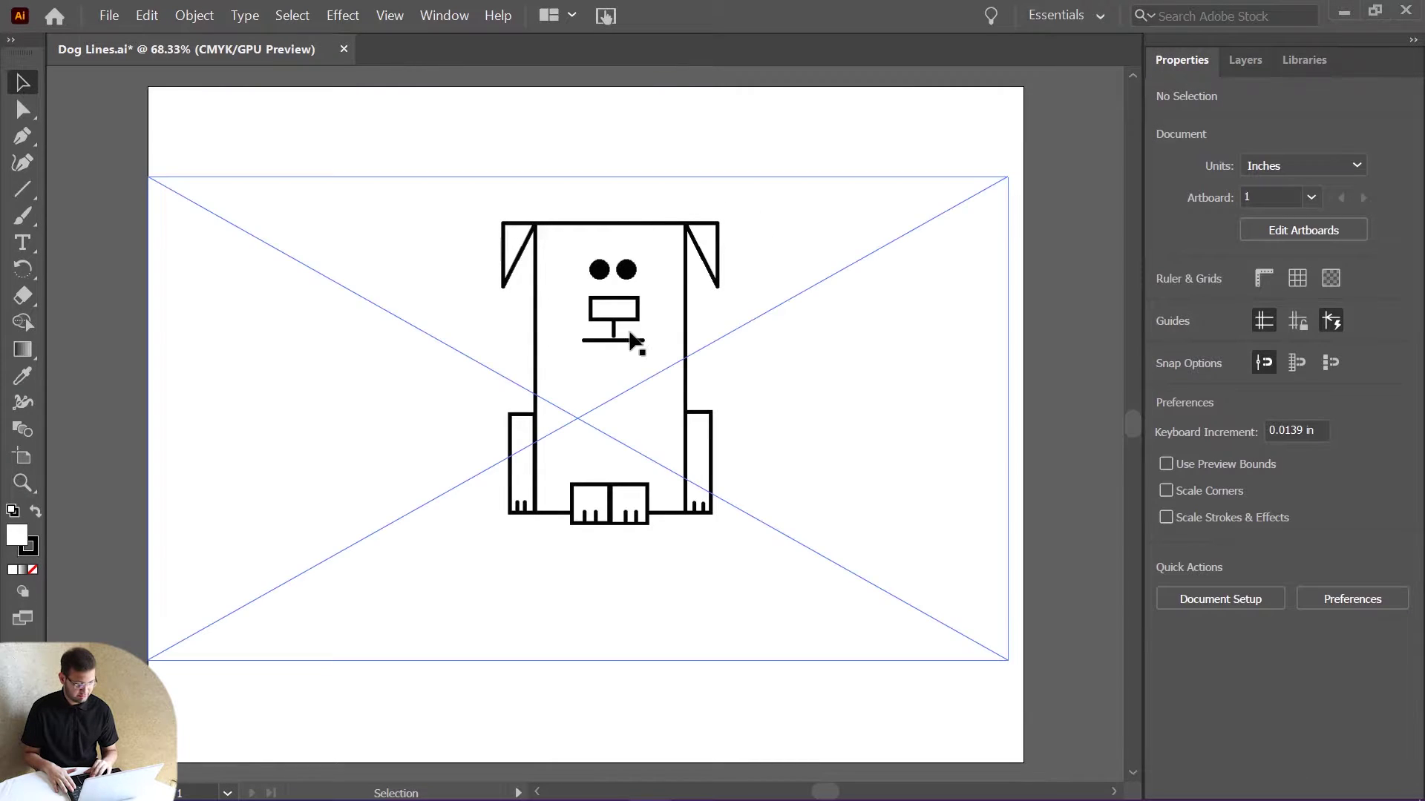
{"action": "left_click", "coordinate": [670, 262]}
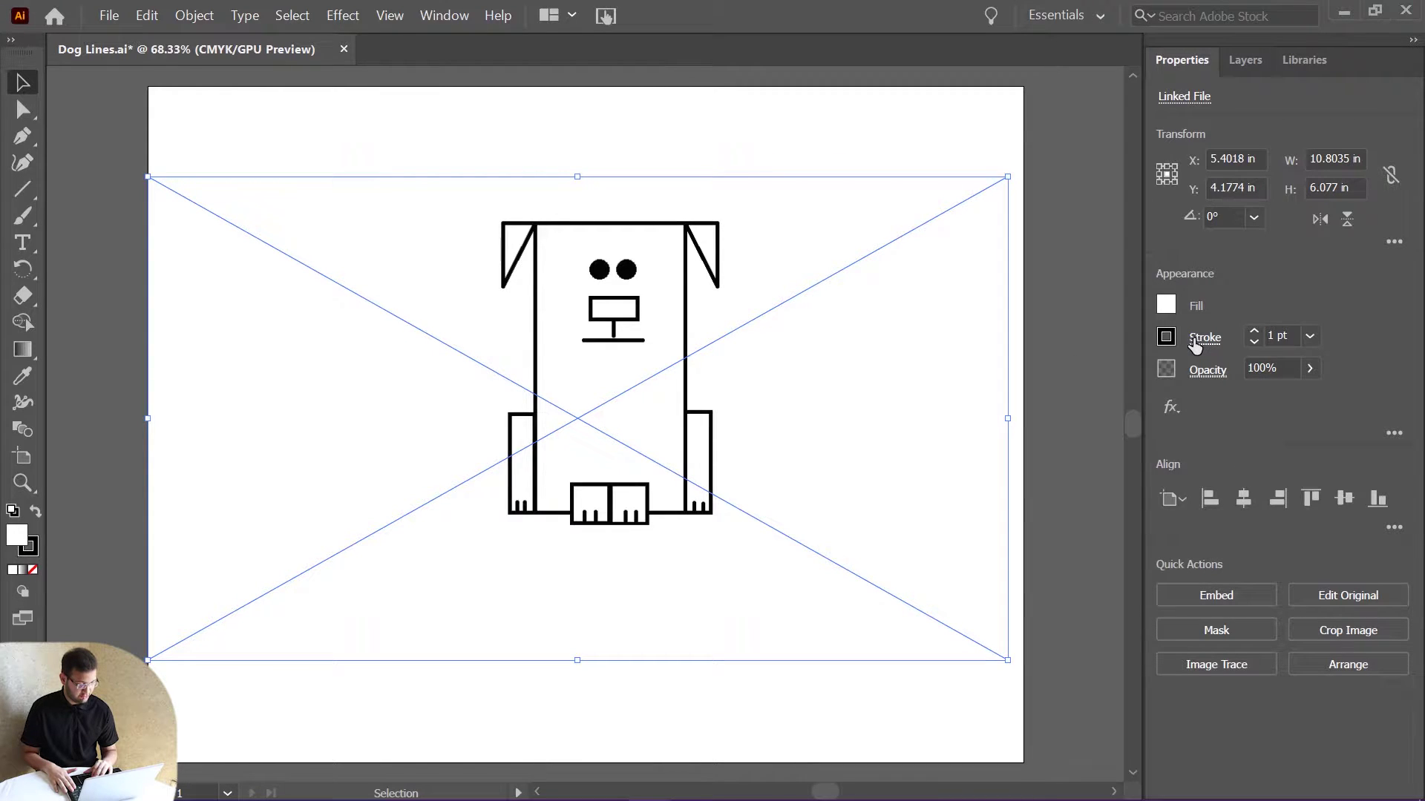
{"action": "left_click", "coordinate": [1259, 370]}
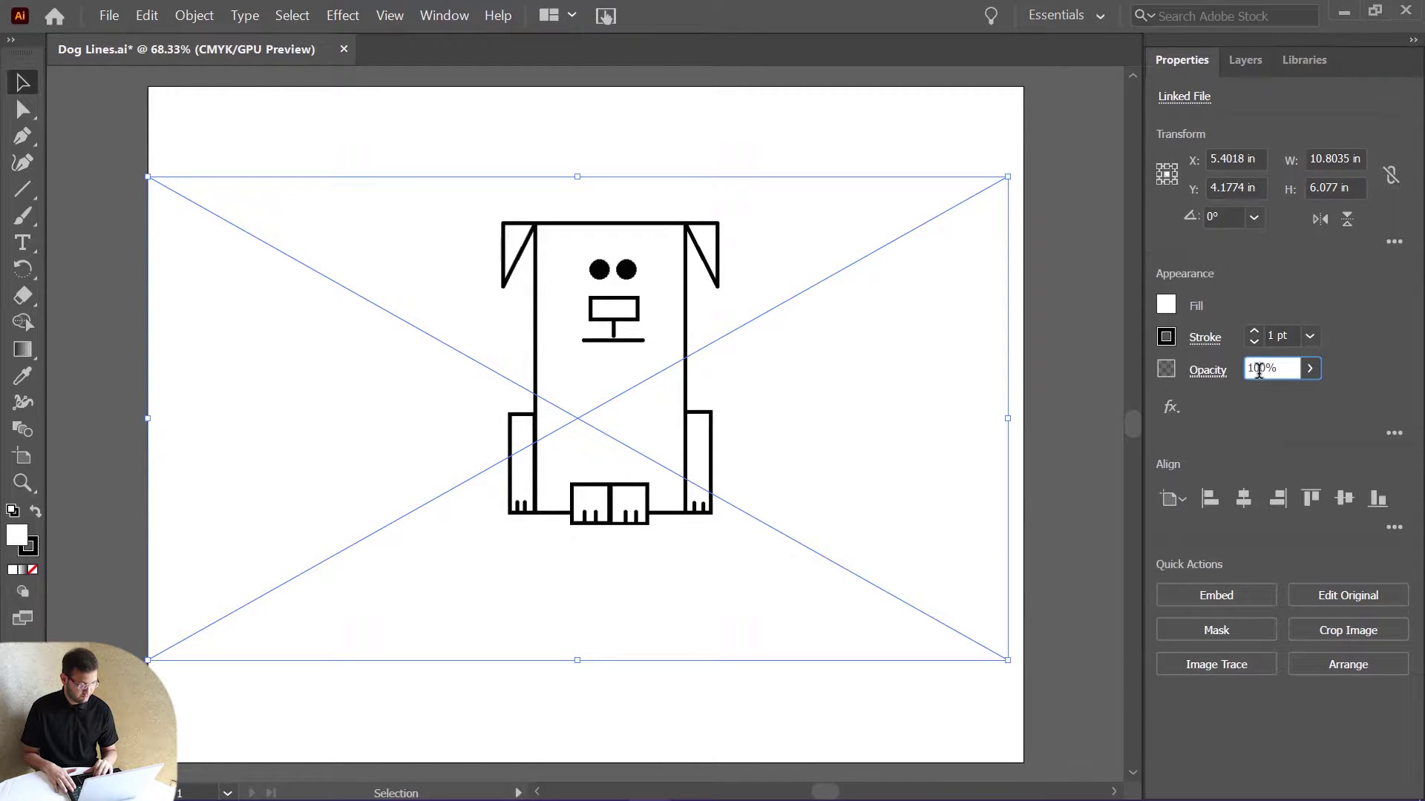
{"action": "key", "text": "Down"}
{"action": "key", "text": "Down"}
{"action": "key", "text": "Down"}
{"action": "key", "text": "Down"}
{"action": "key", "text": "Down"}
{"action": "key", "text": "Down"}
{"action": "key", "text": "Down"}
{"action": "key", "text": "Down"}
{"action": "key", "text": "Down"}
{"action": "key", "text": "Down"}
{"action": "key", "text": "Down"}
{"action": "key", "text": "Down"}
{"action": "key", "text": "Down"}
{"action": "key", "text": "Down"}
{"action": "key", "text": "Down"}
{"action": "key", "text": "Down"}
{"action": "key", "text": "Down"}
{"action": "key", "text": "Down"}
{"action": "key", "text": "Down"}
{"action": "key", "text": "Down"}
{"action": "key", "text": "Down"}
{"action": "key", "text": "Down"}
{"action": "key", "text": "Down"}
{"action": "key", "text": "Down"}
{"action": "key", "text": "Down"}
{"action": "key", "text": "Down"}
{"action": "key", "text": "Down"}
{"action": "key", "text": "Down"}
{"action": "key", "text": "Down"}
{"action": "key", "text": "Down"}
{"action": "key", "text": "Down"}
{"action": "key", "text": "Down"}
{"action": "key", "text": "Down"}
{"action": "key", "text": "Down"}
{"action": "key", "text": "Down"}
{"action": "key", "text": "Down"}
{"action": "key", "text": "Down"}
{"action": "key", "text": "Down"}
{"action": "key", "text": "Down"}
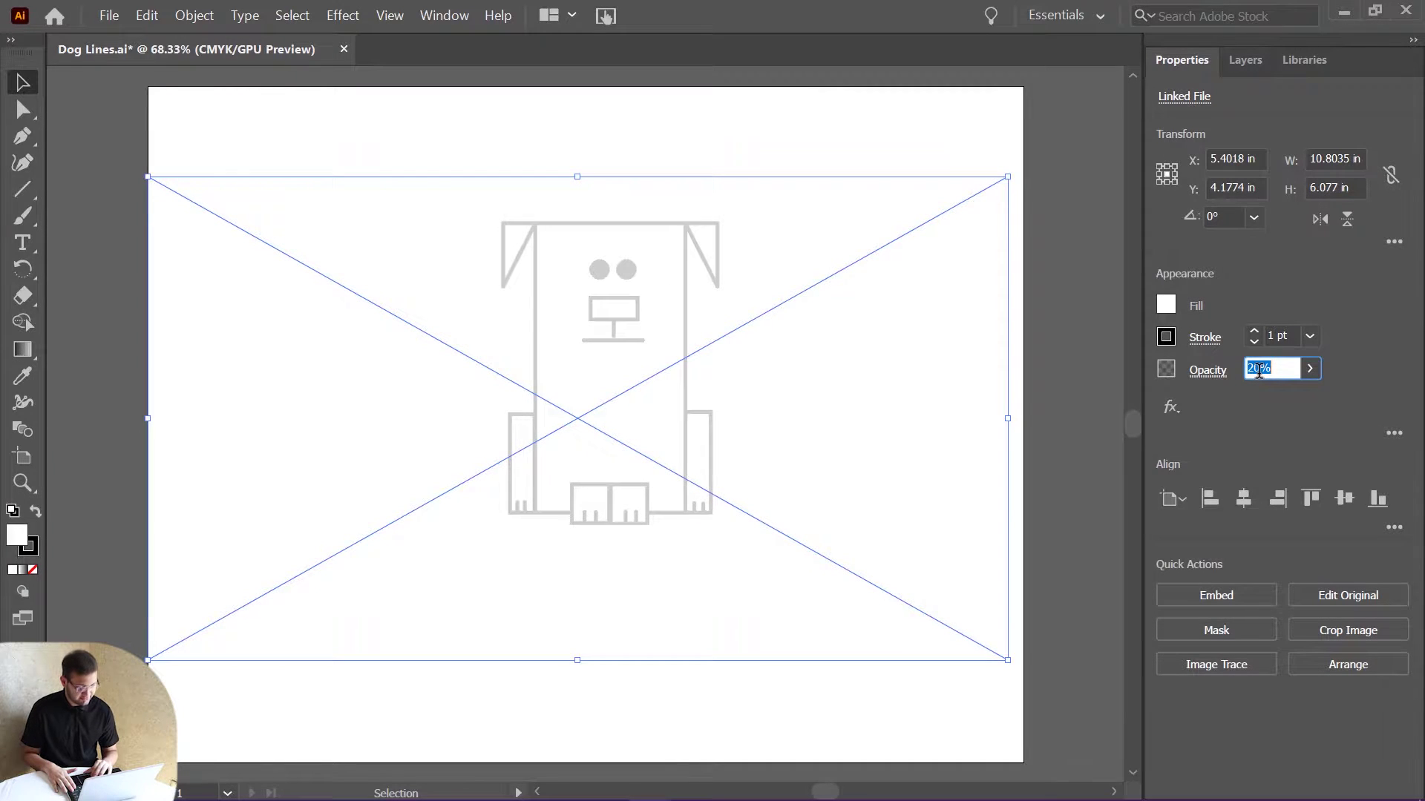
{"action": "left_click", "coordinate": [782, 118]}
Step: Lock the linked dog image inside Layer 1, leaving the layer itself unlocked for drawing
{"action": "left_click", "coordinate": [1247, 62]}
{"action": "key", "text": "backslash"}
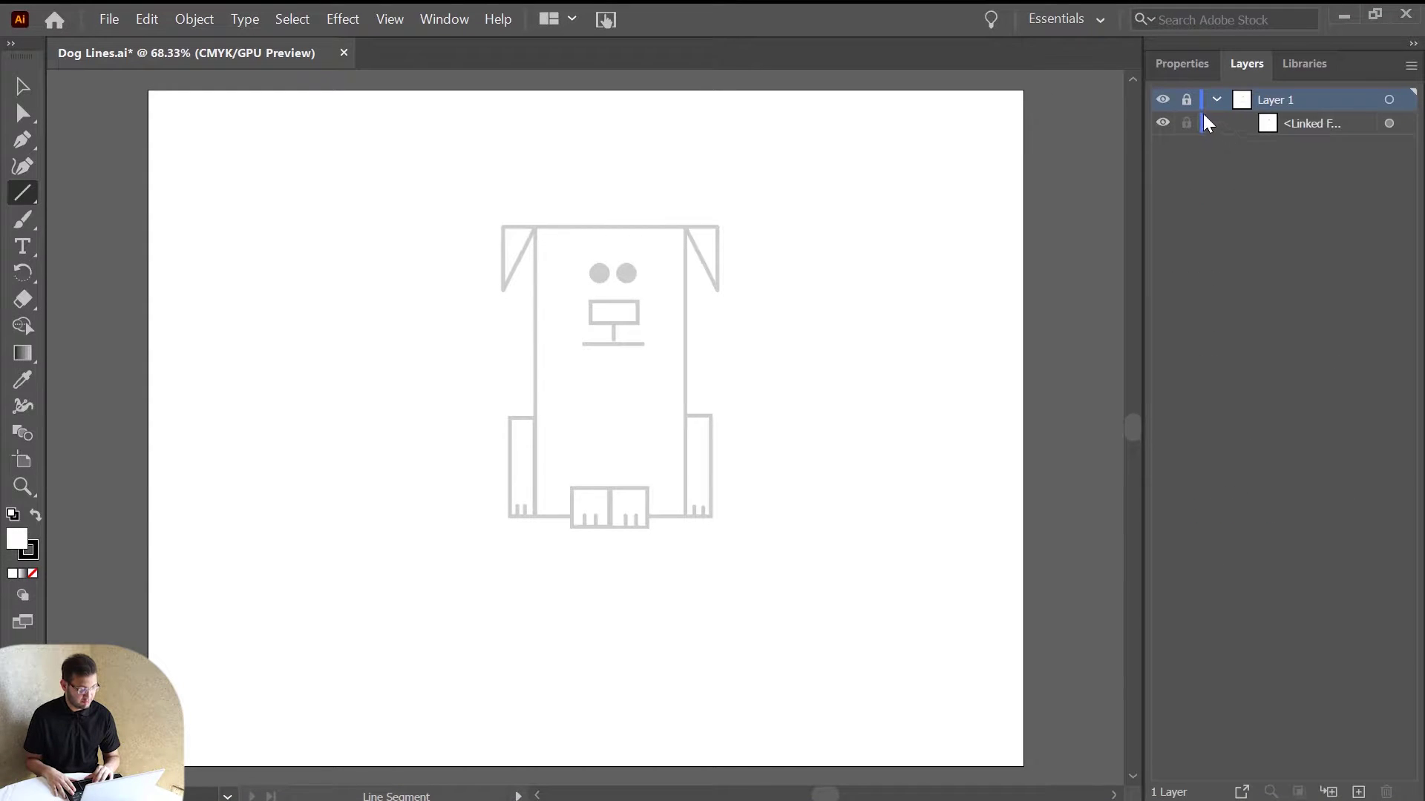
{"action": "left_click", "coordinate": [1187, 124]}
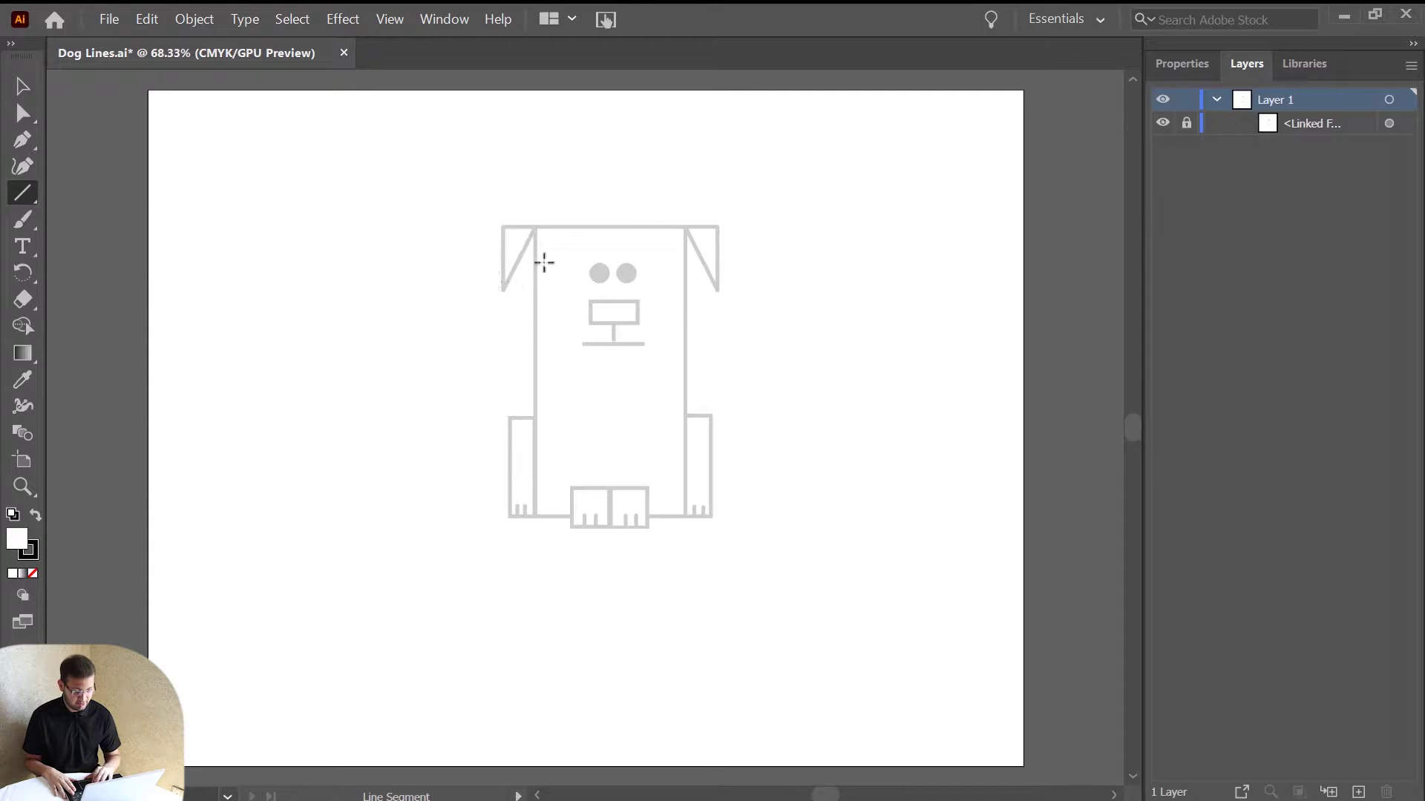
Step: Try a straight line segment down the left edge of the dog's body, and delete it
{"action": "left_click_drag", "start_coordinate": [535, 230], "coordinate": [530, 369]}
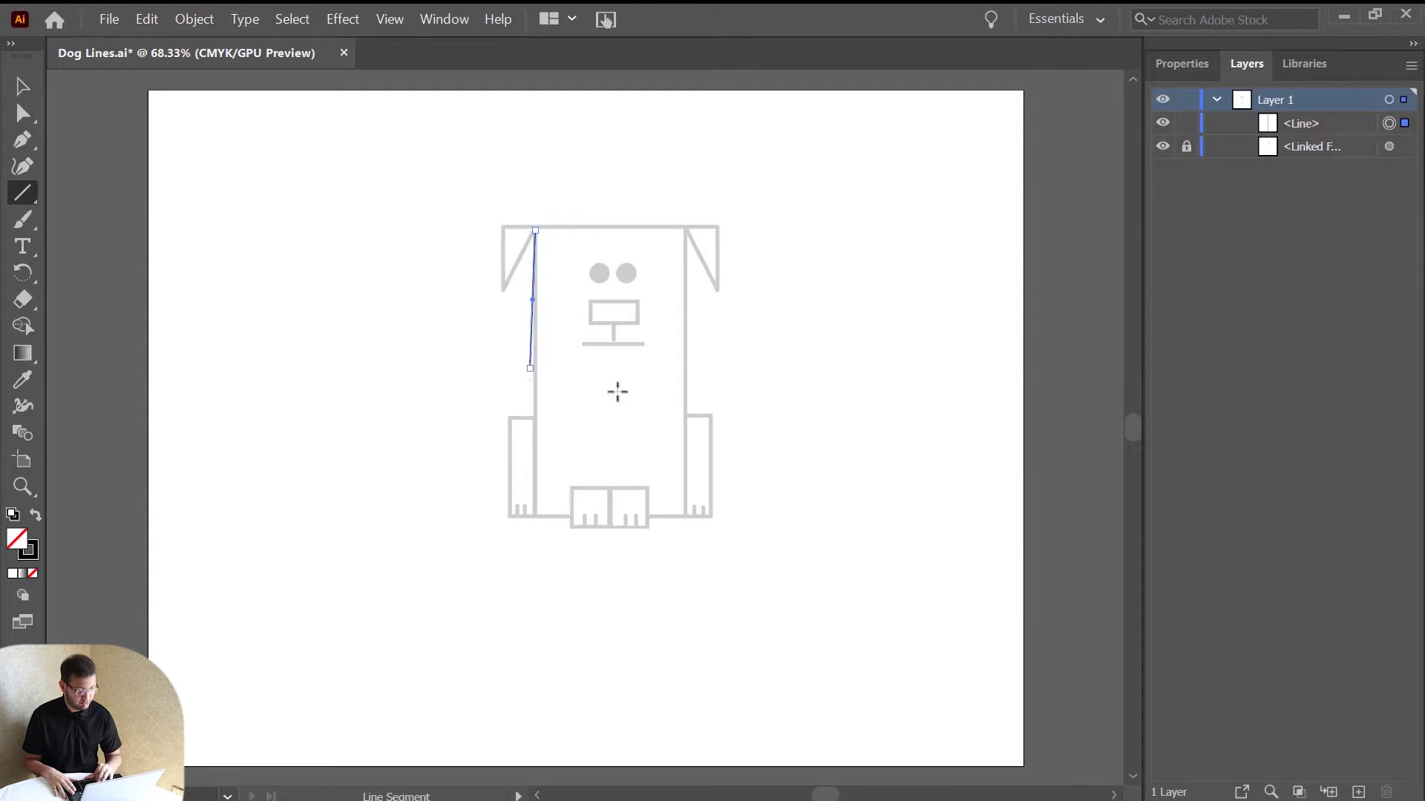
{"action": "key", "text": "Delete"}
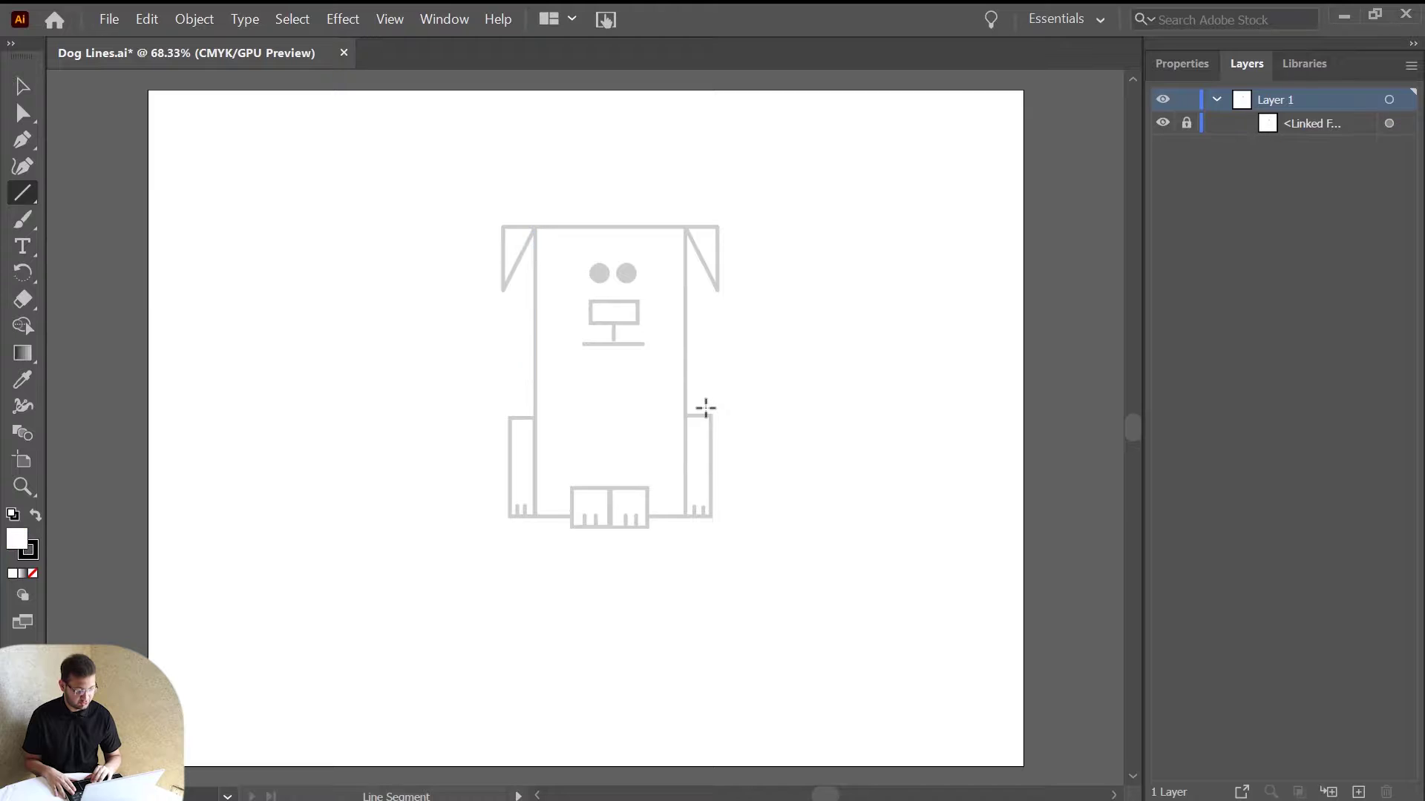
Step: Draw a rectangle about 1.86 by 3.64 in over the outline of the dog's body with the Rectangle tool
{"action": "left_click", "coordinate": [1173, 61]}
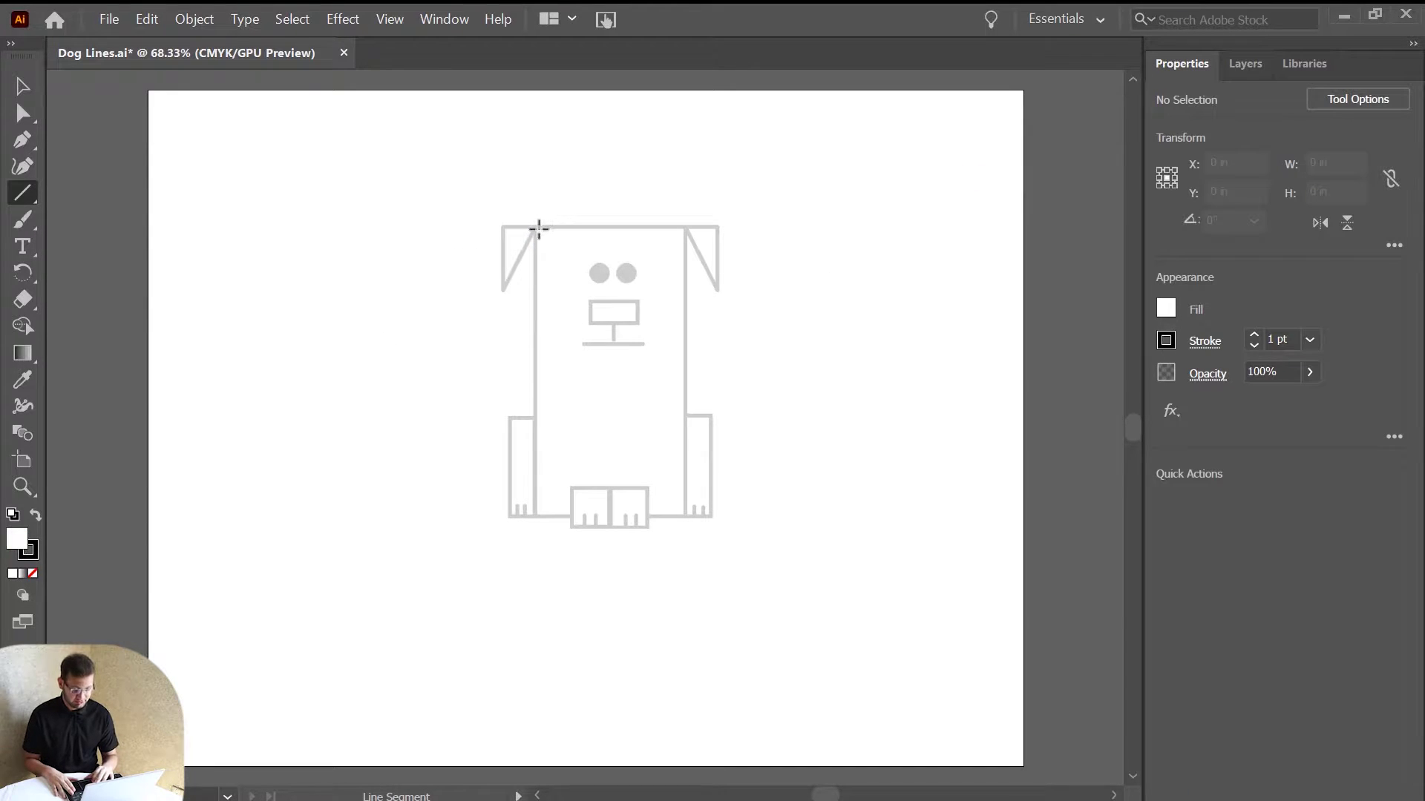
{"action": "right_click", "coordinate": [29, 199]}
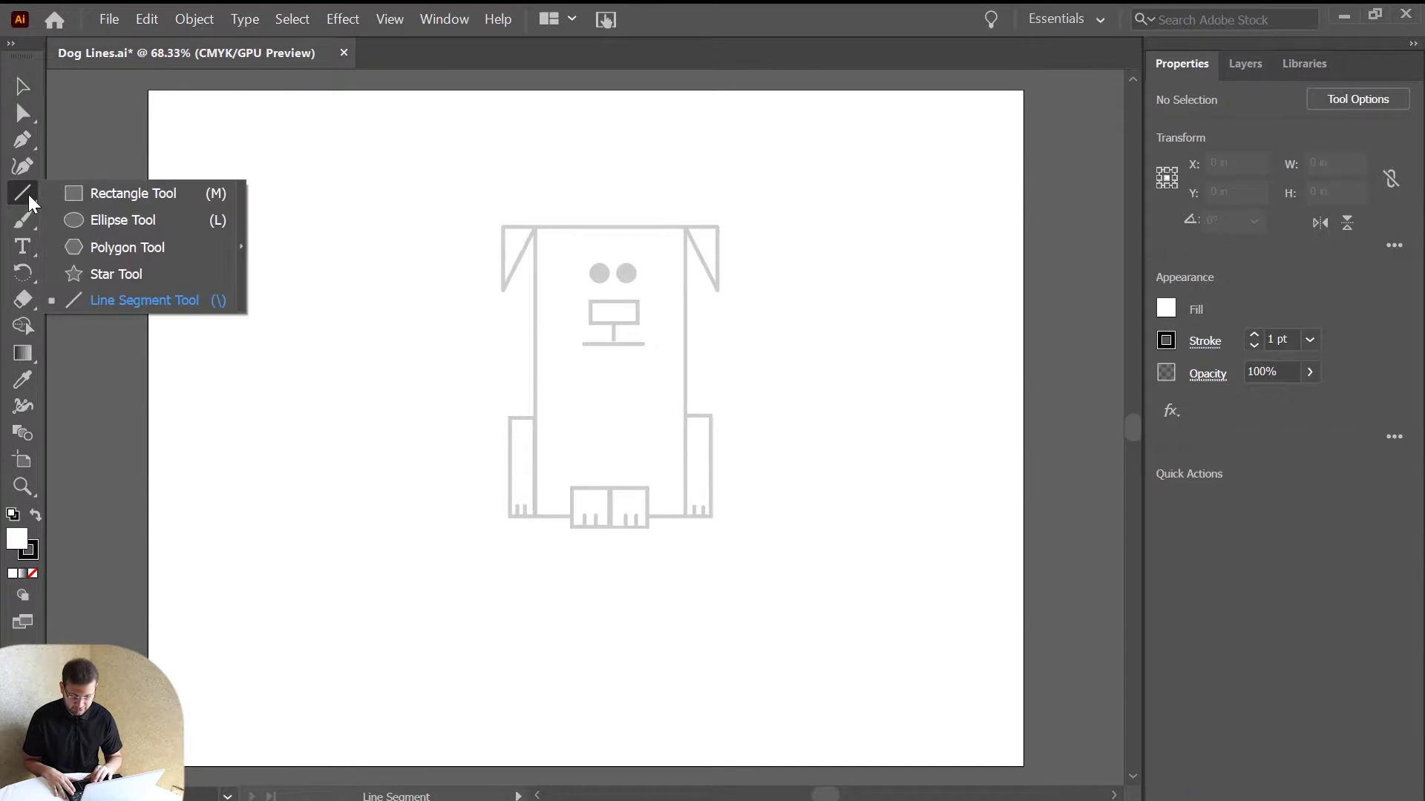
{"action": "left_click", "coordinate": [141, 198]}
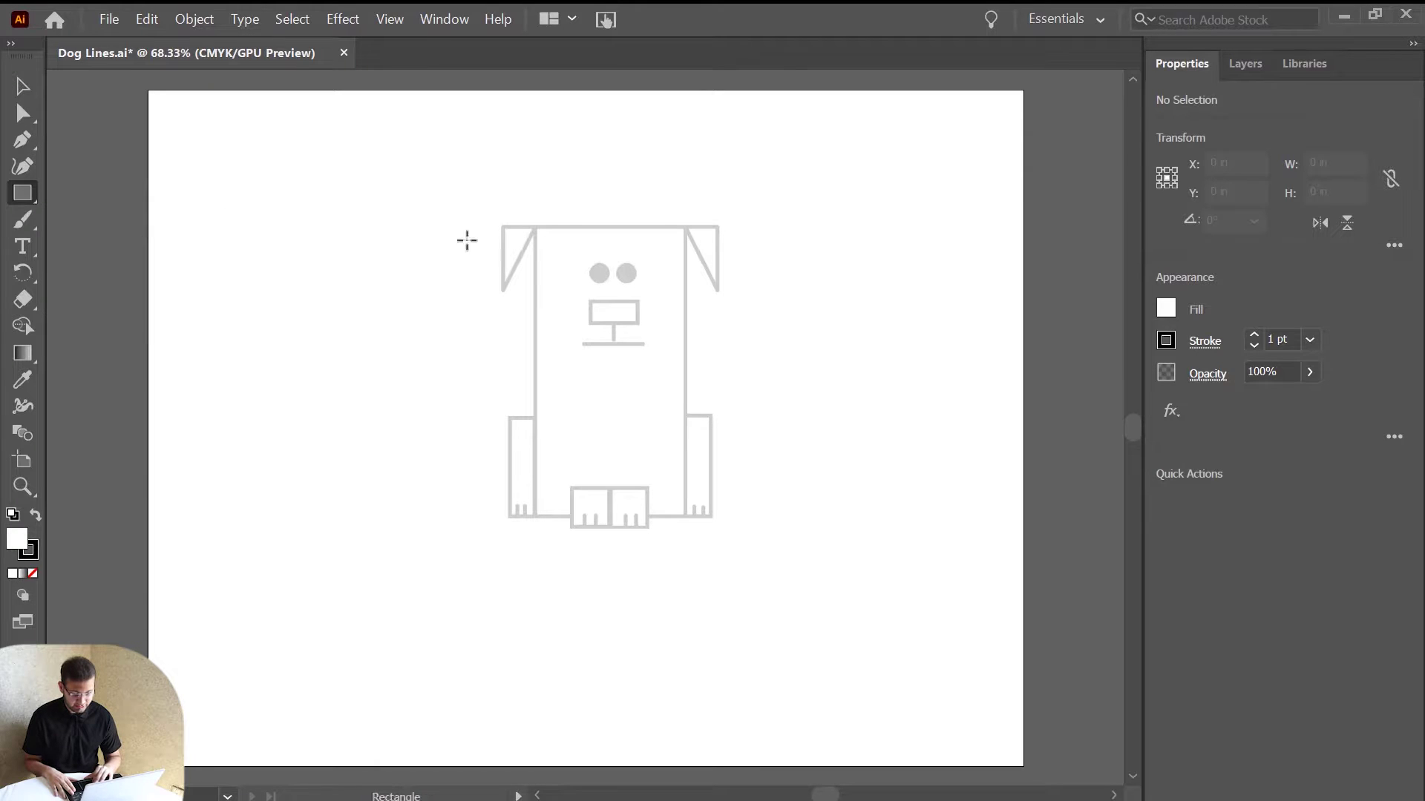
{"action": "left_click_drag", "start_coordinate": [536, 225], "coordinate": [686, 517]}
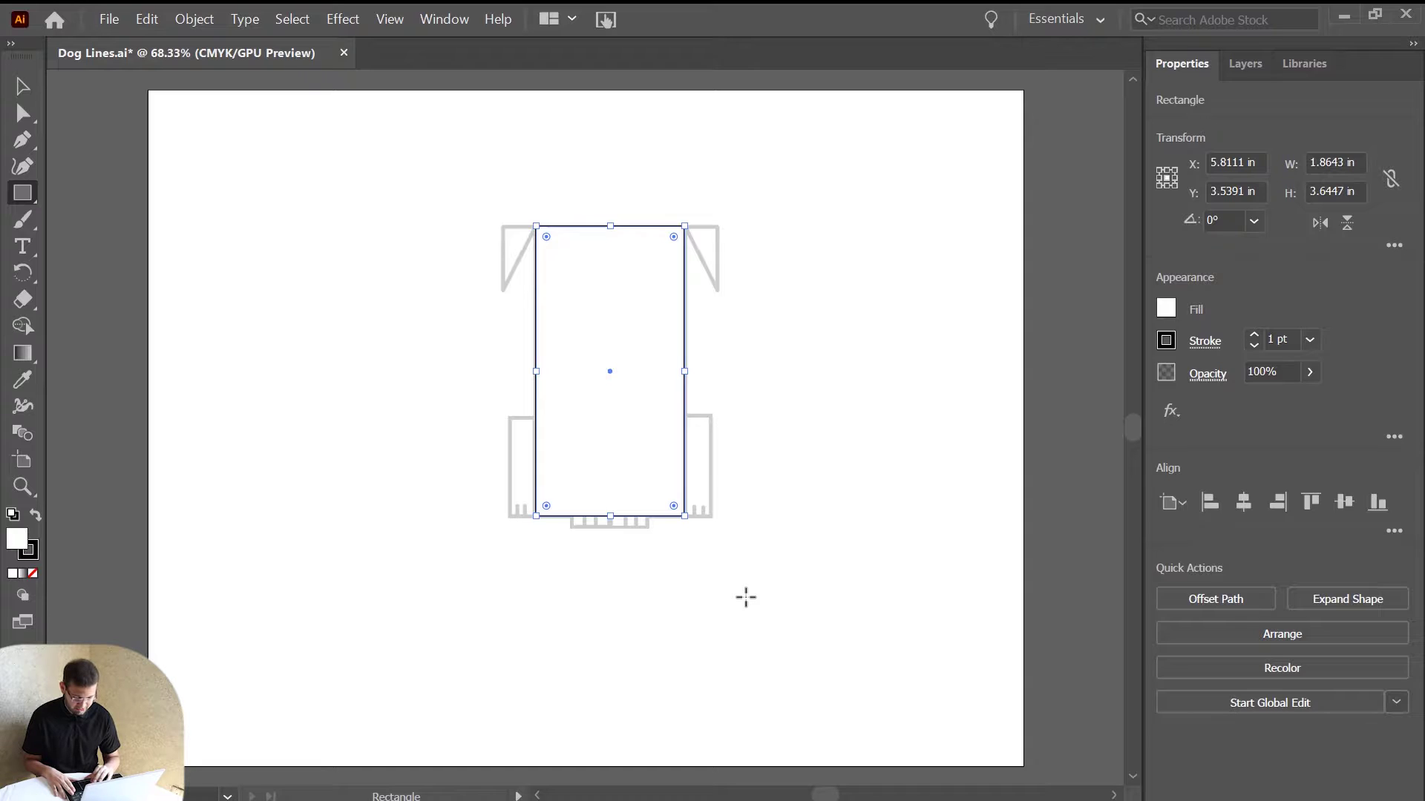
Step: Set the body rectangle's fill to None, keeping its black 1 pt stroke, and deselect it
{"action": "left_click", "coordinate": [1166, 308]}
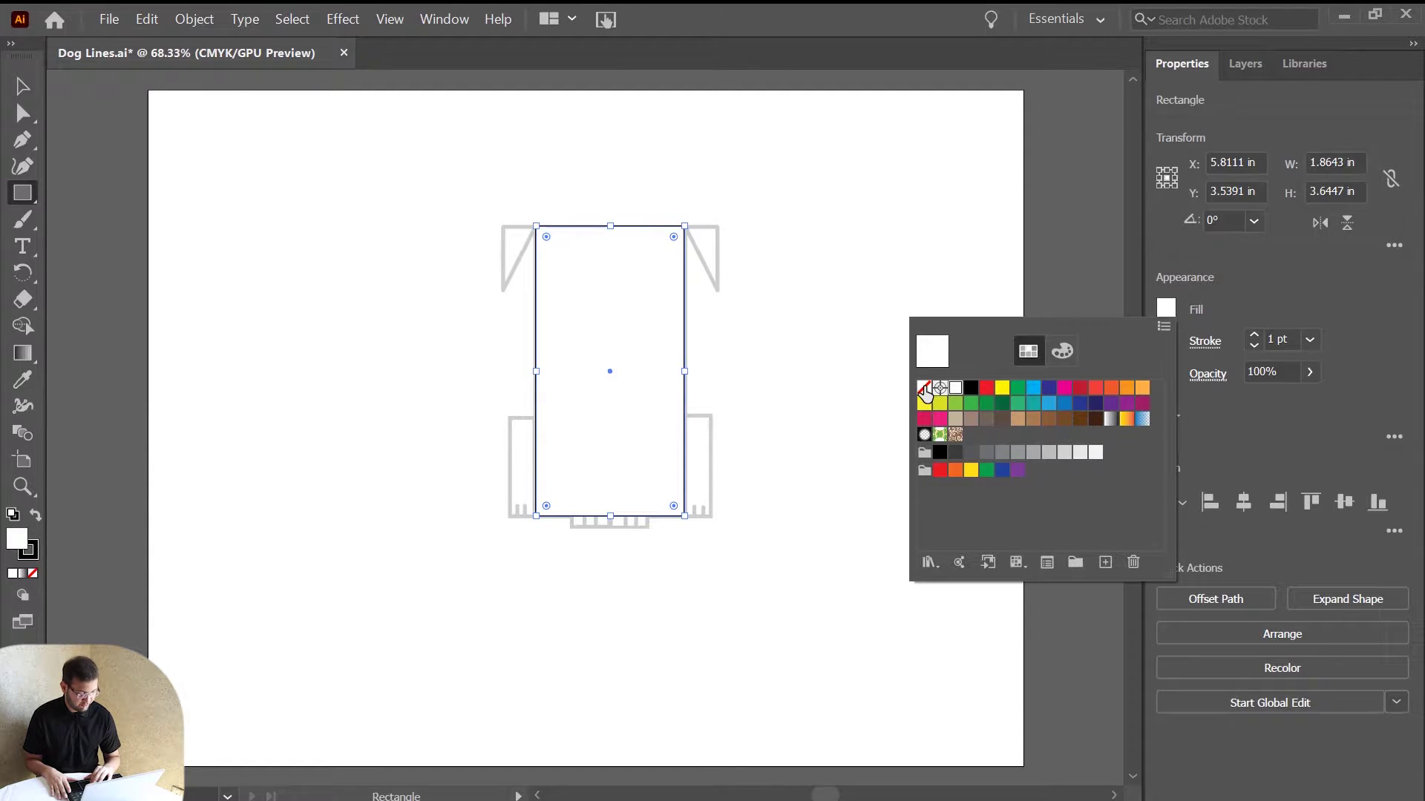
{"action": "left_click", "coordinate": [924, 388]}
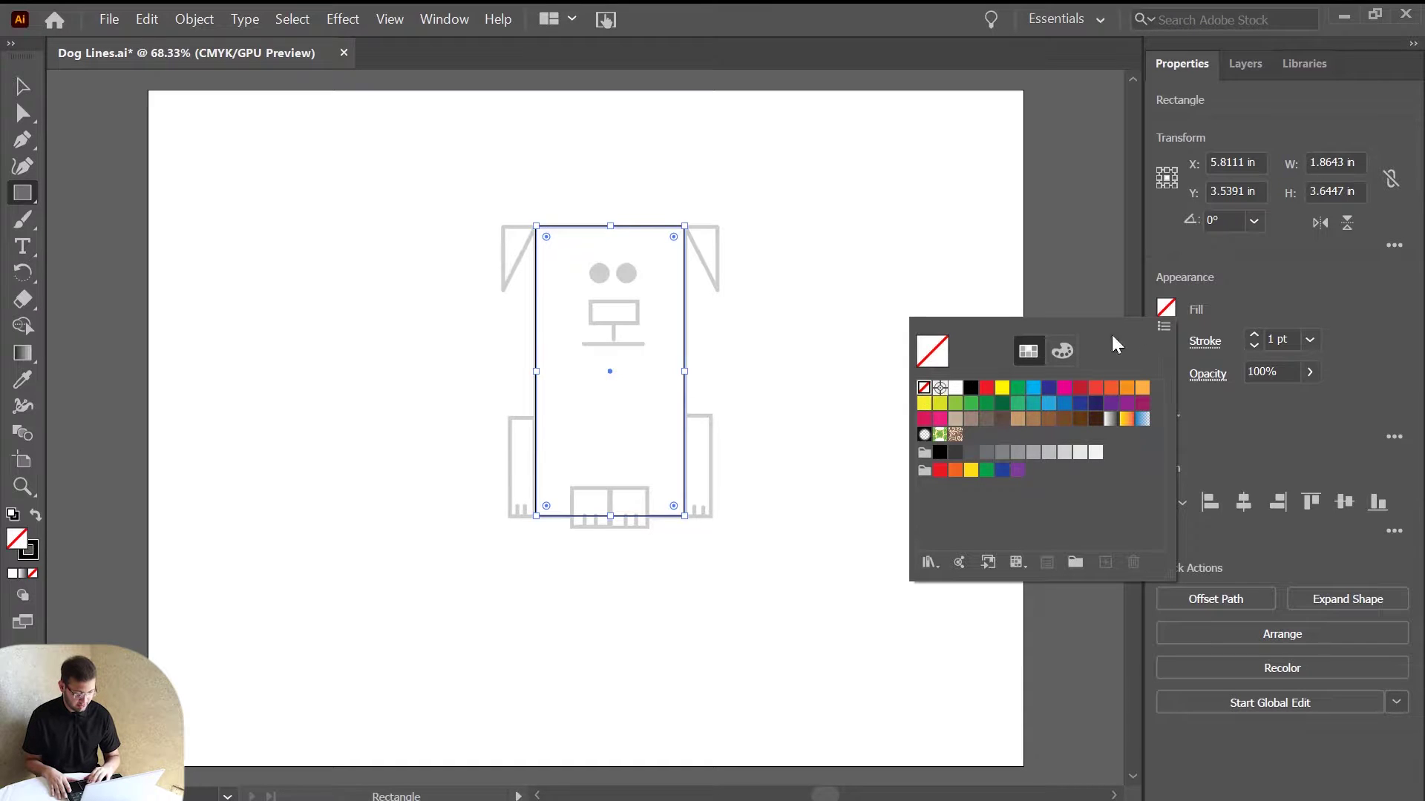
{"action": "left_click", "coordinate": [1274, 296]}
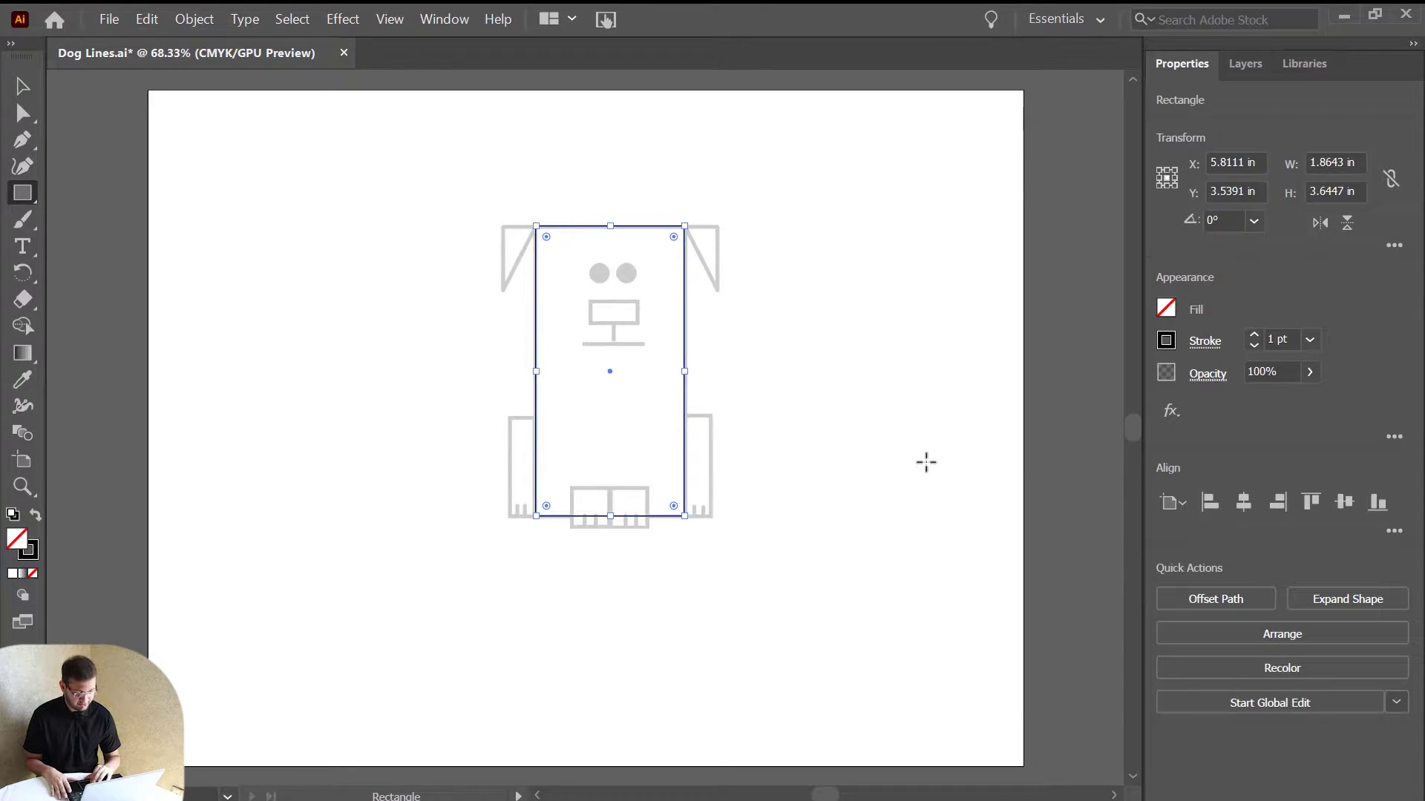
{"action": "key", "text": "v"}
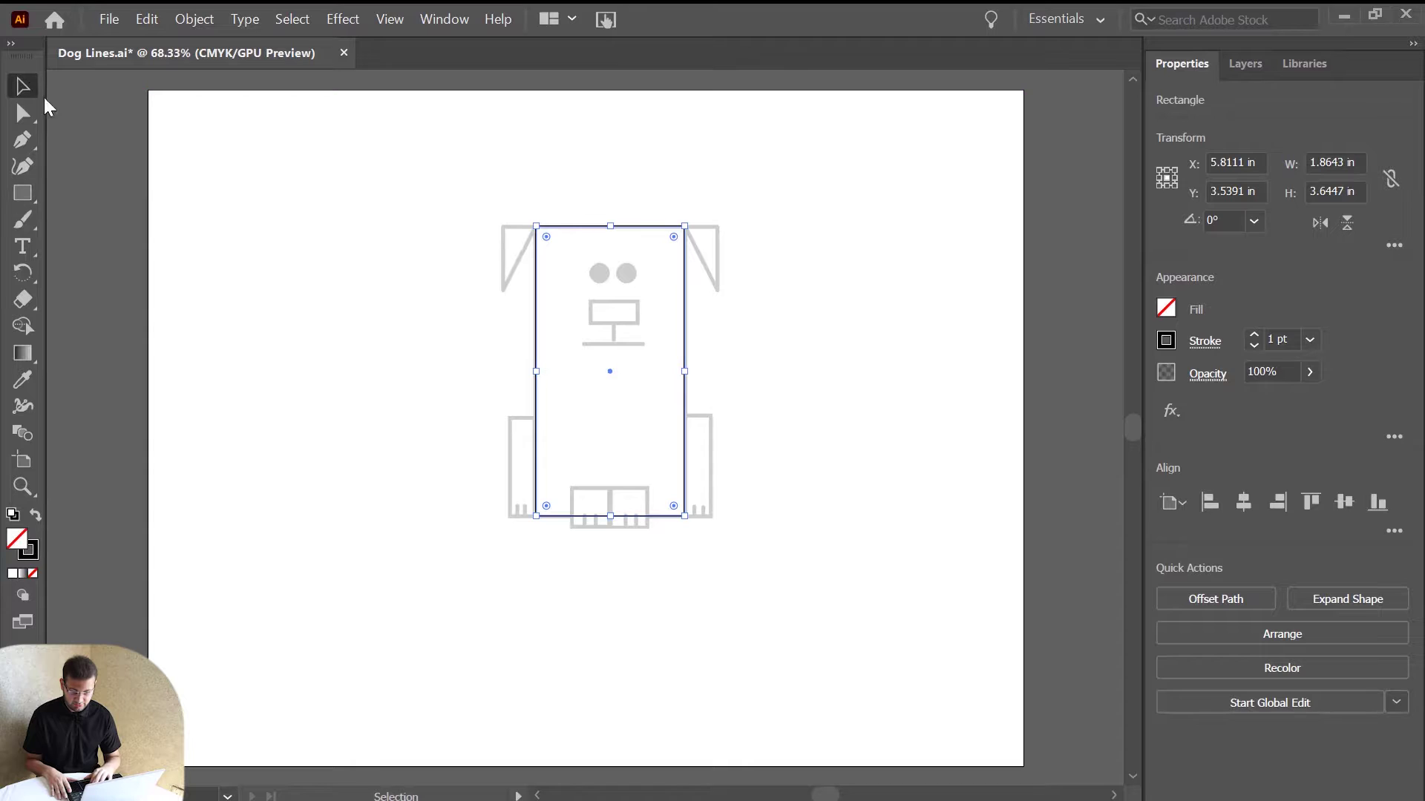
{"action": "left_click", "coordinate": [342, 342]}
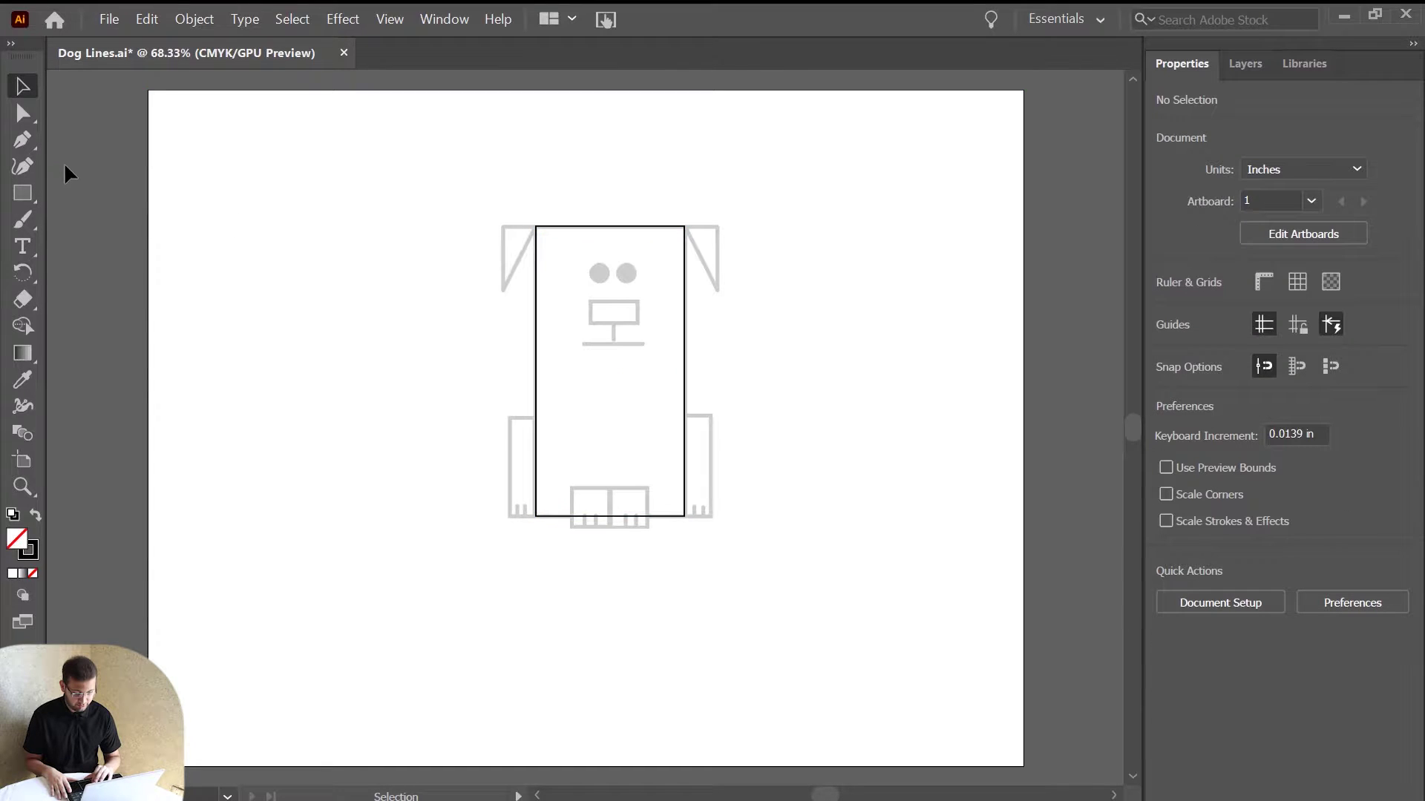
{"action": "left_click", "coordinate": [23, 195]}
{"action": "left_click", "coordinate": [284, 217]}
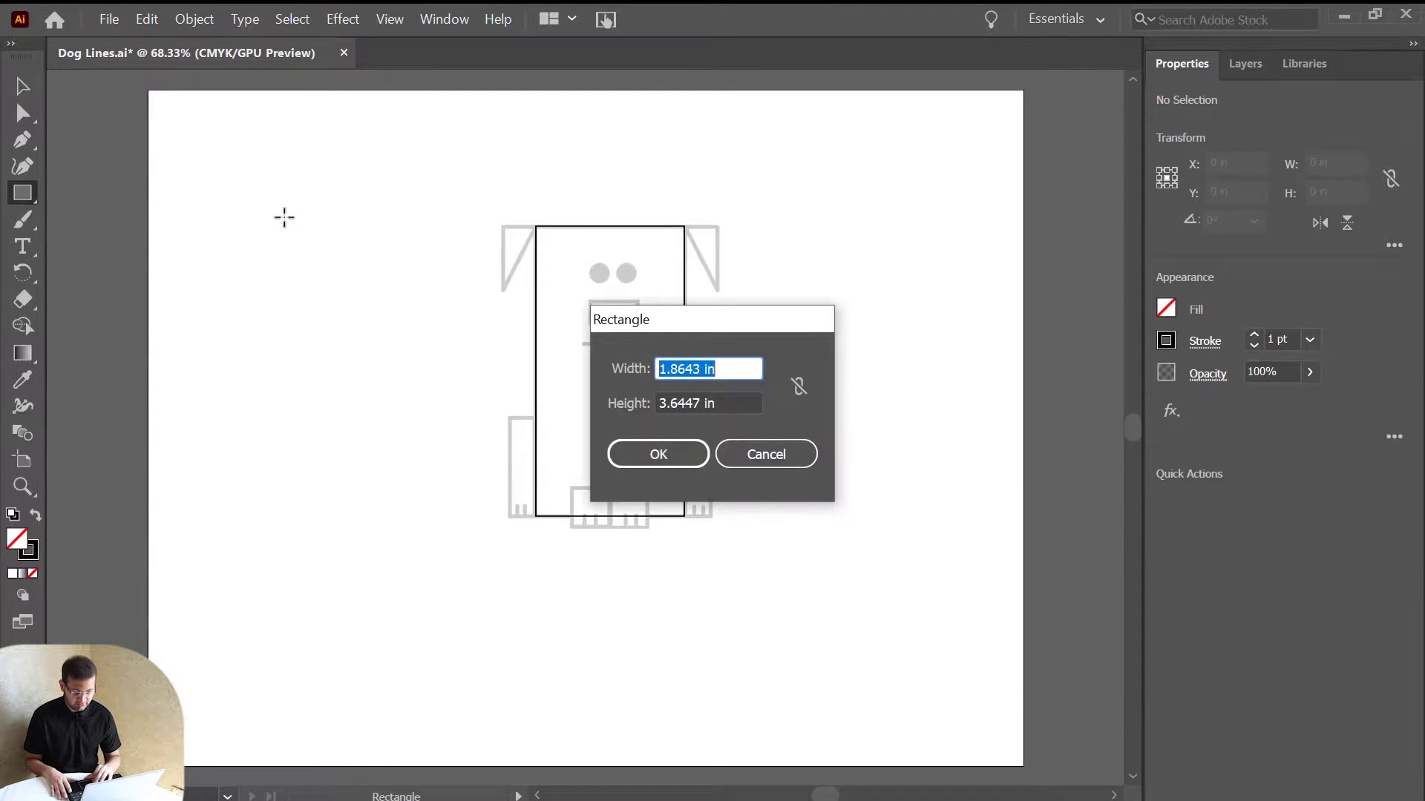
{"action": "left_click", "coordinate": [765, 456]}
{"action": "left_click", "coordinate": [24, 88]}
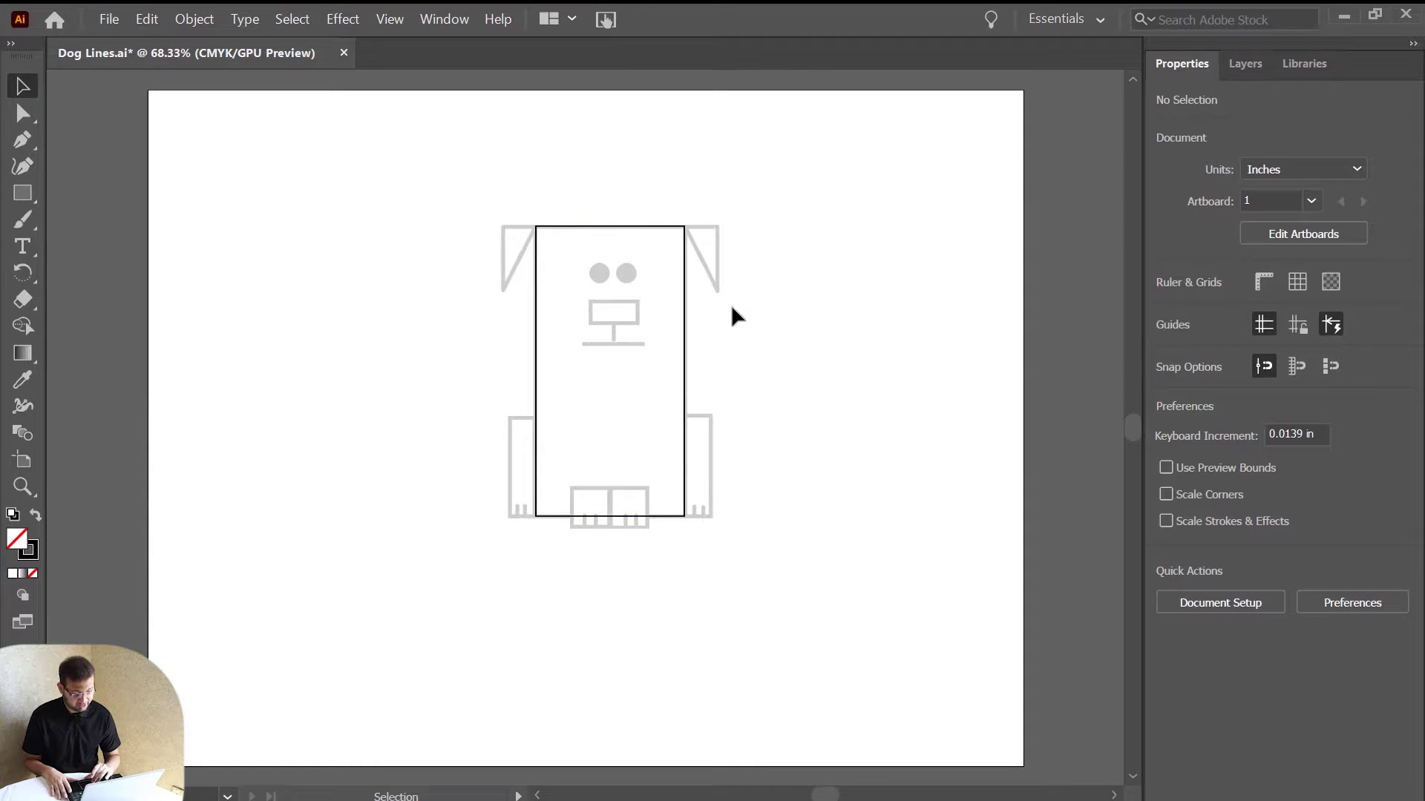
Step: Try a regular polygon over the dog's left ear with the Polygon tool, and undo it
{"action": "left_click", "coordinate": [21, 190]}
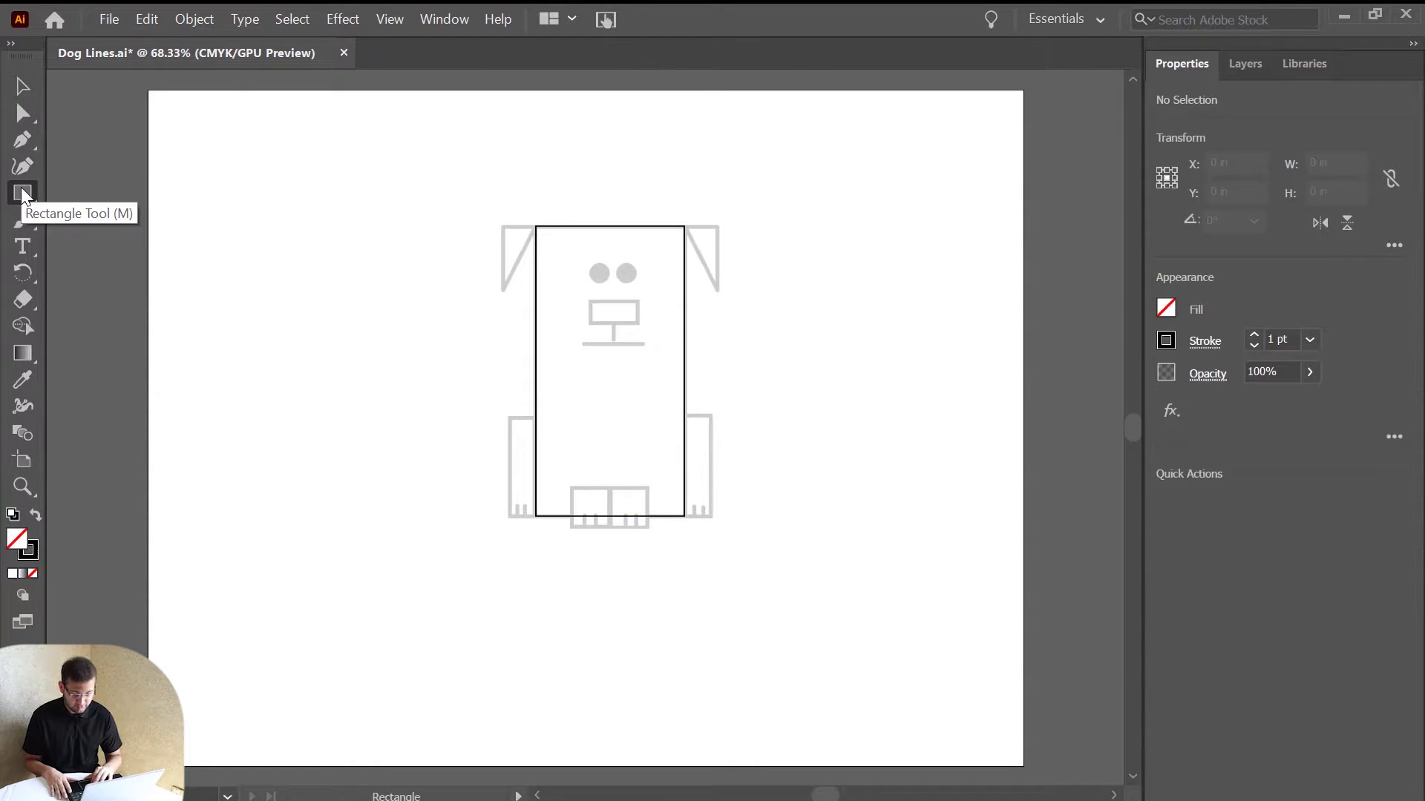
{"action": "left_click", "coordinate": [21, 187]}
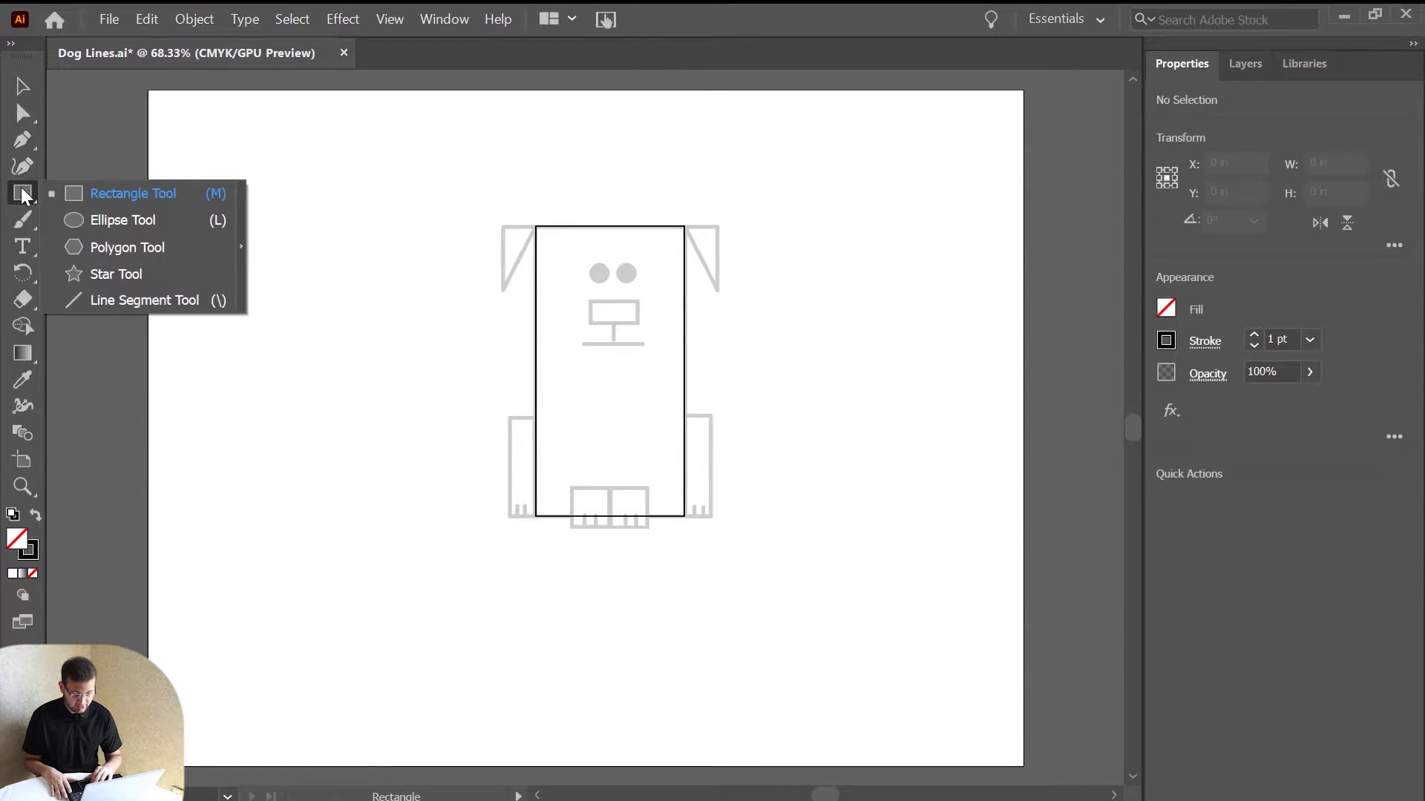
{"action": "left_click", "coordinate": [144, 250]}
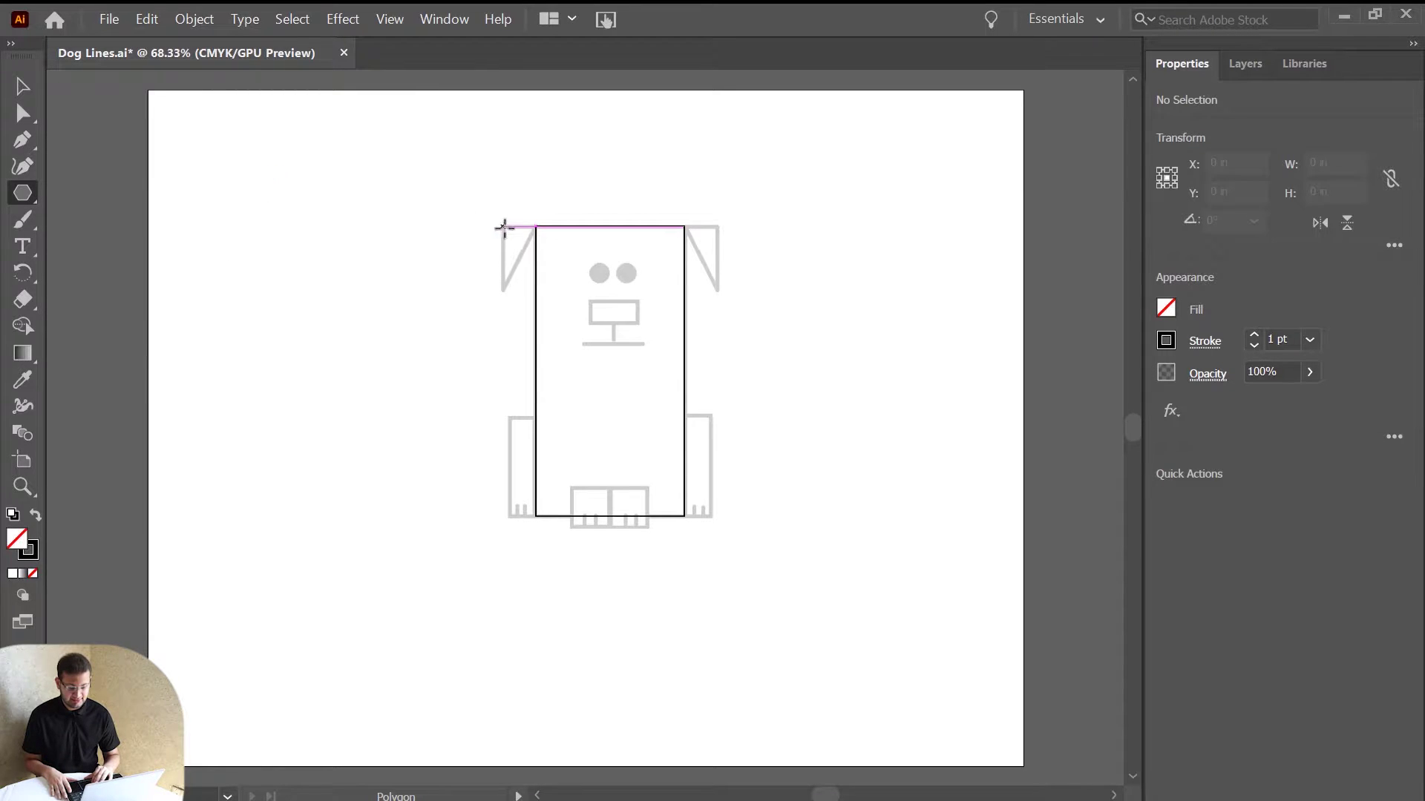
{"action": "left_click_drag", "start_coordinate": [506, 228], "coordinate": [501, 256]}
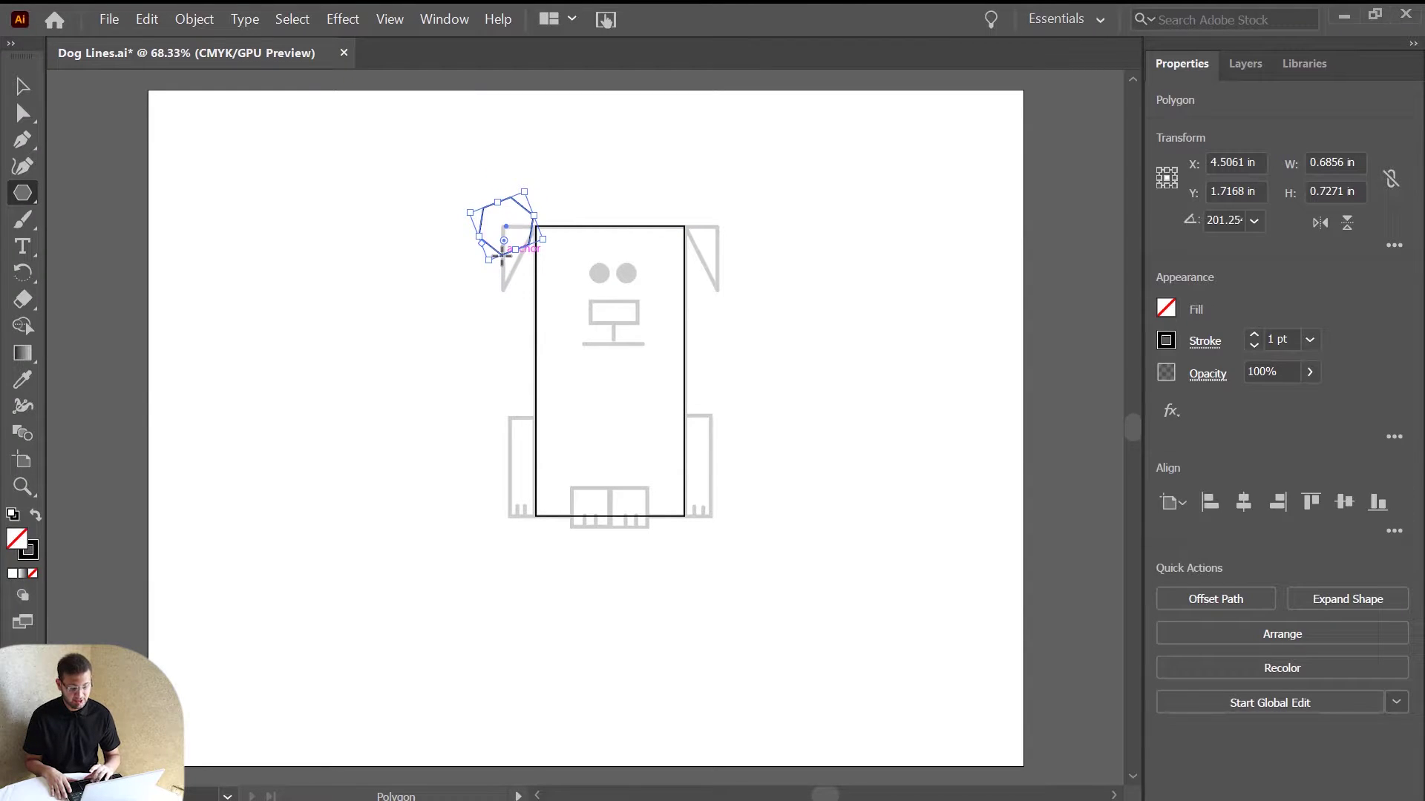
{"action": "key", "text": "ctrl+z"}
Step: Try a three-sided polygon with a 0.3678 in radius in the empty area beside the dog, and remove it
{"action": "left_click", "coordinate": [303, 177]}
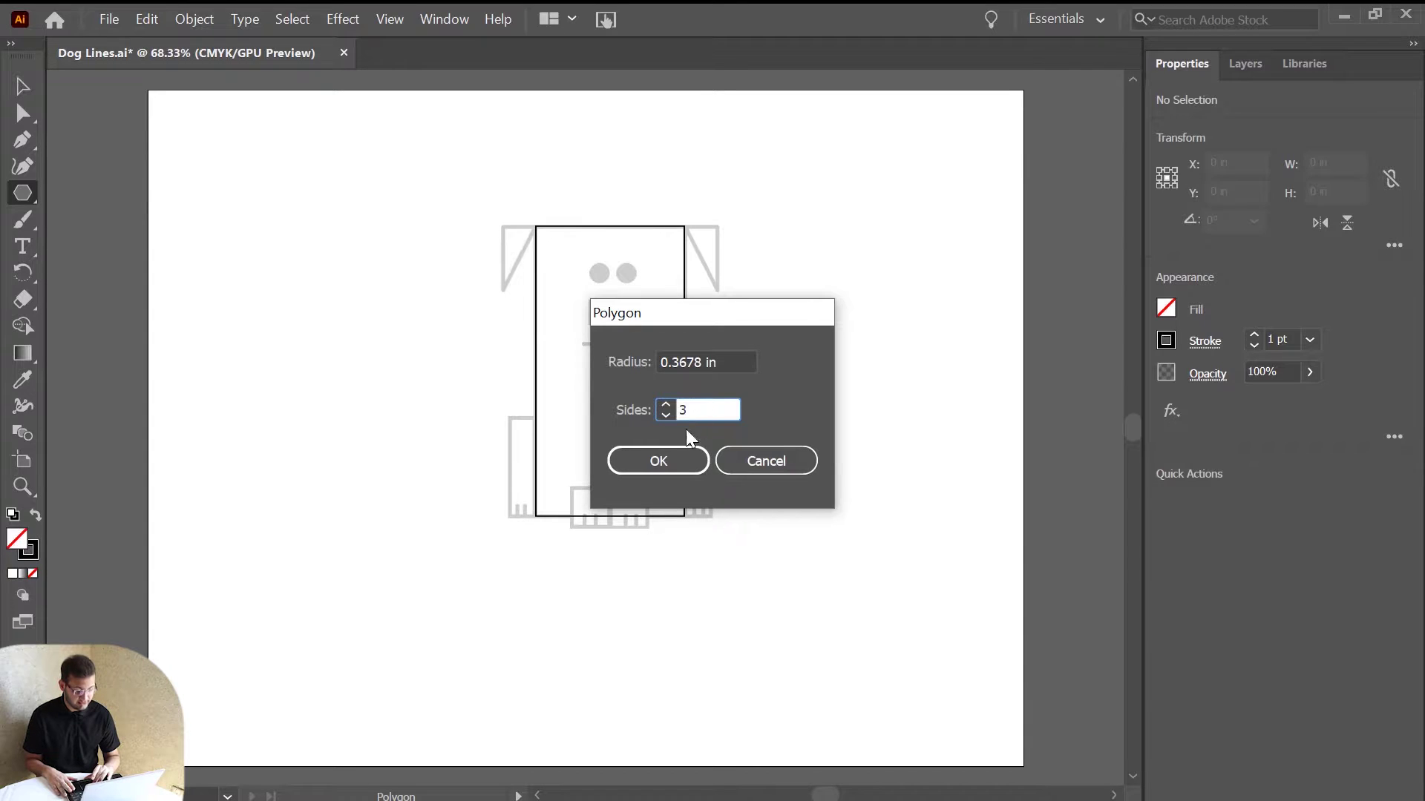
{"action": "left_click", "coordinate": [658, 460]}
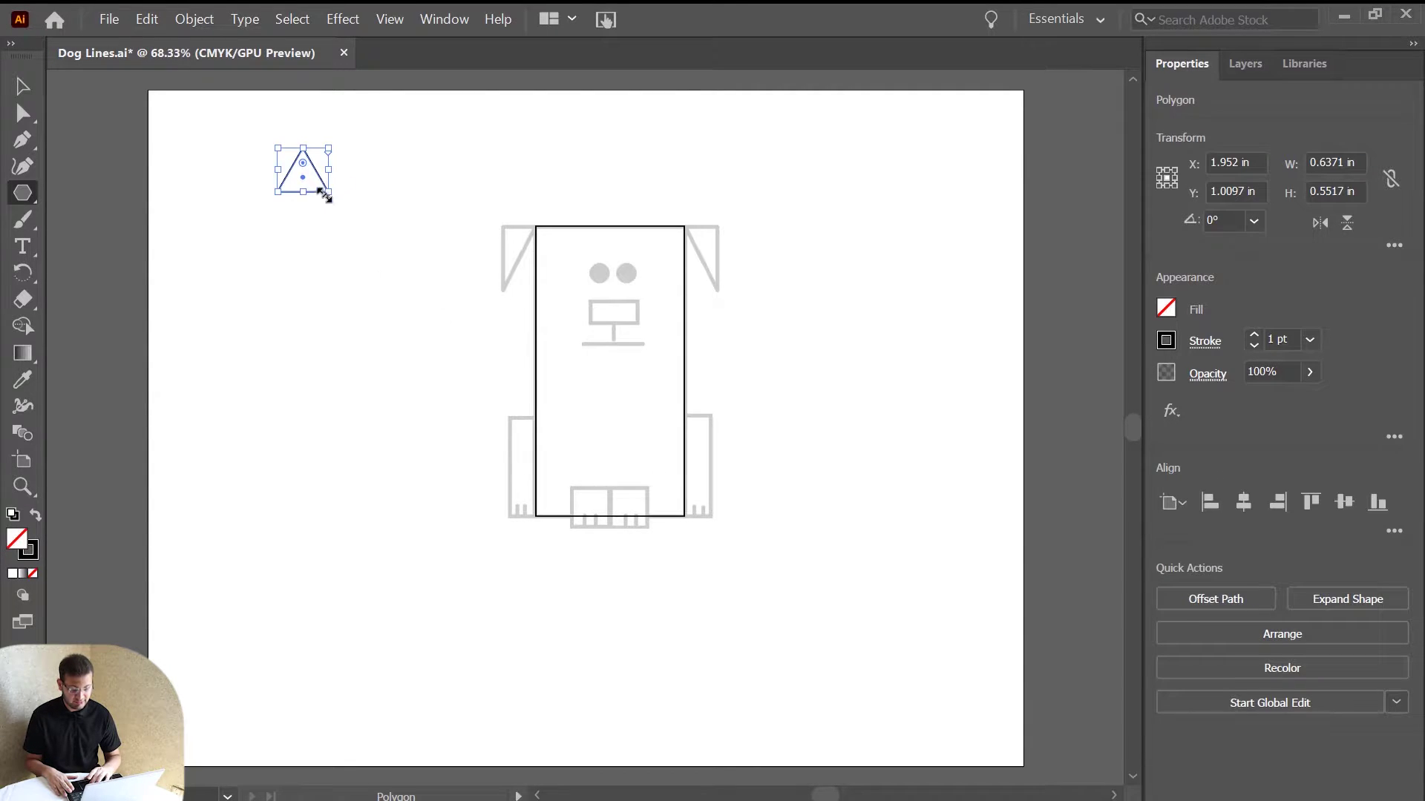
{"action": "left_click", "coordinate": [22, 88]}
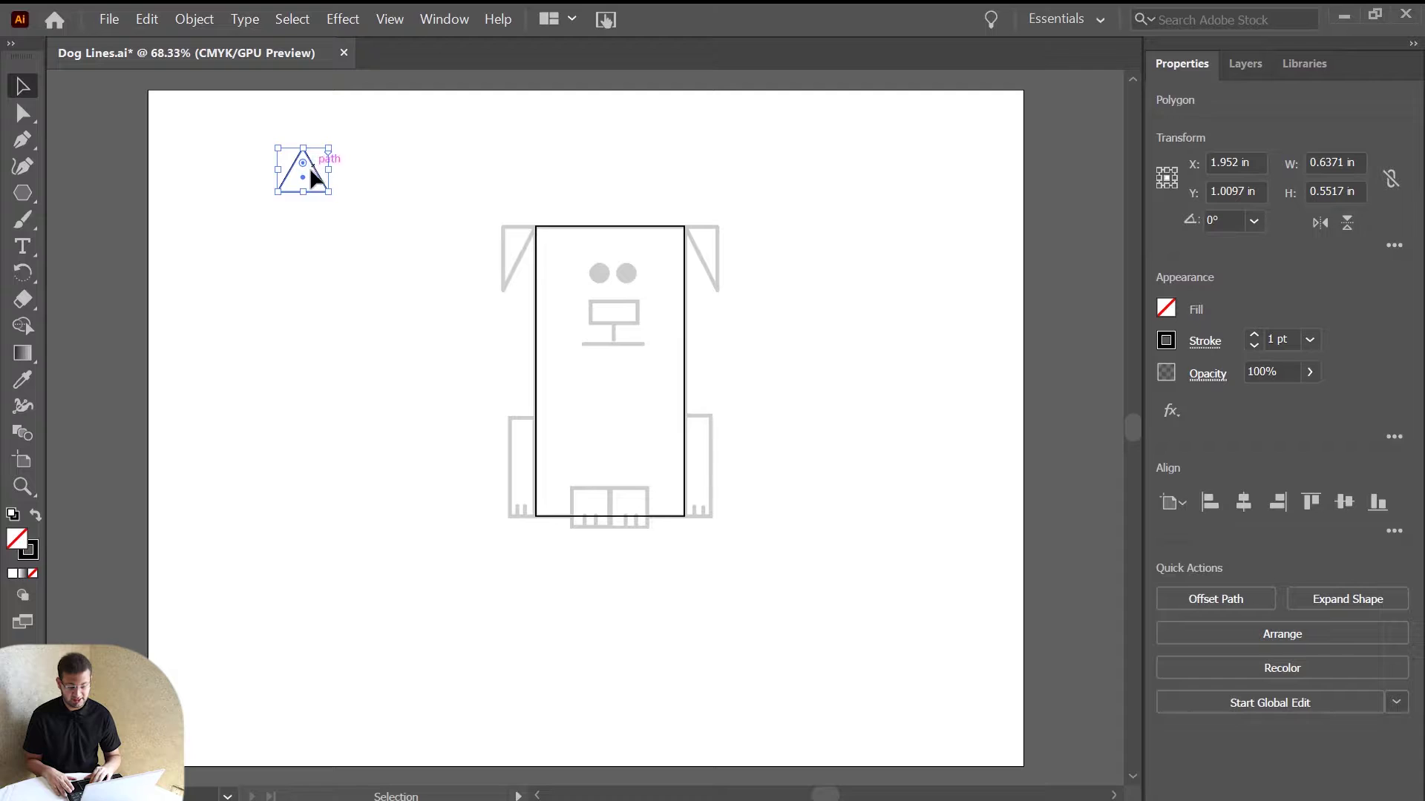
{"action": "left_click_drag", "start_coordinate": [309, 175], "coordinate": [477, 249]}
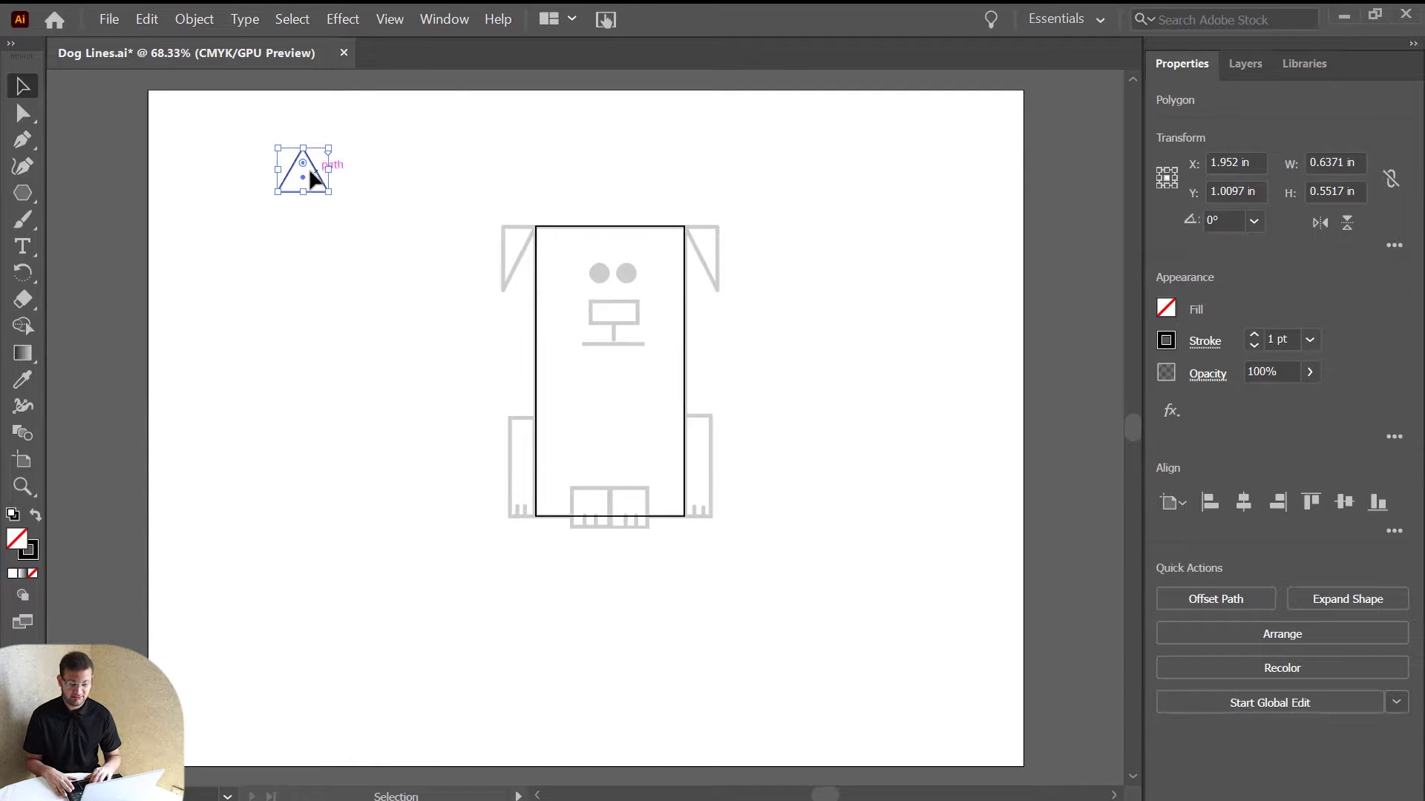
{"action": "left_click", "coordinate": [291, 179]}
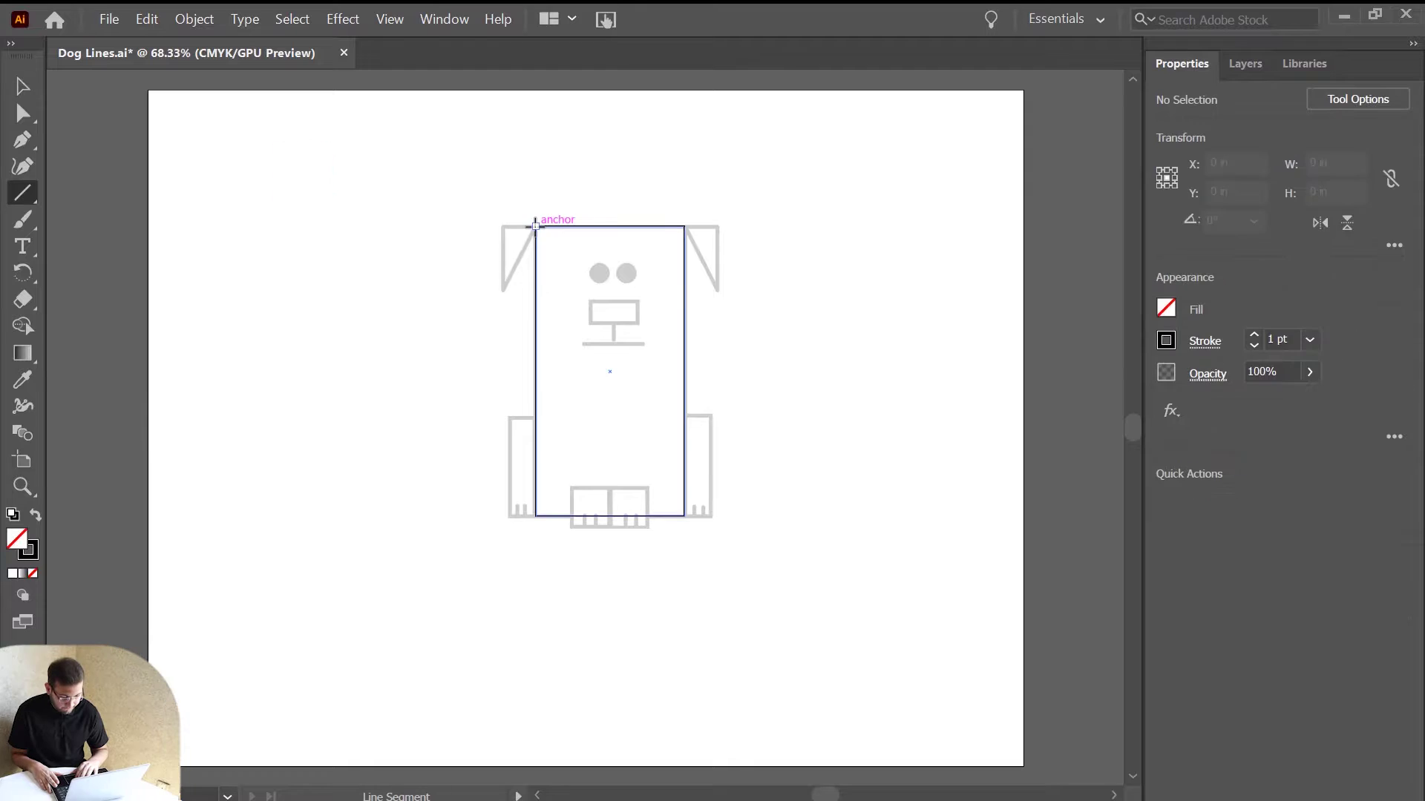
Step: Trace the dog's left ear with three Line Segment tool lines, forming a triangle about 0.40 in wide and 0.79 in high
{"action": "left_click", "coordinate": [535, 225]}
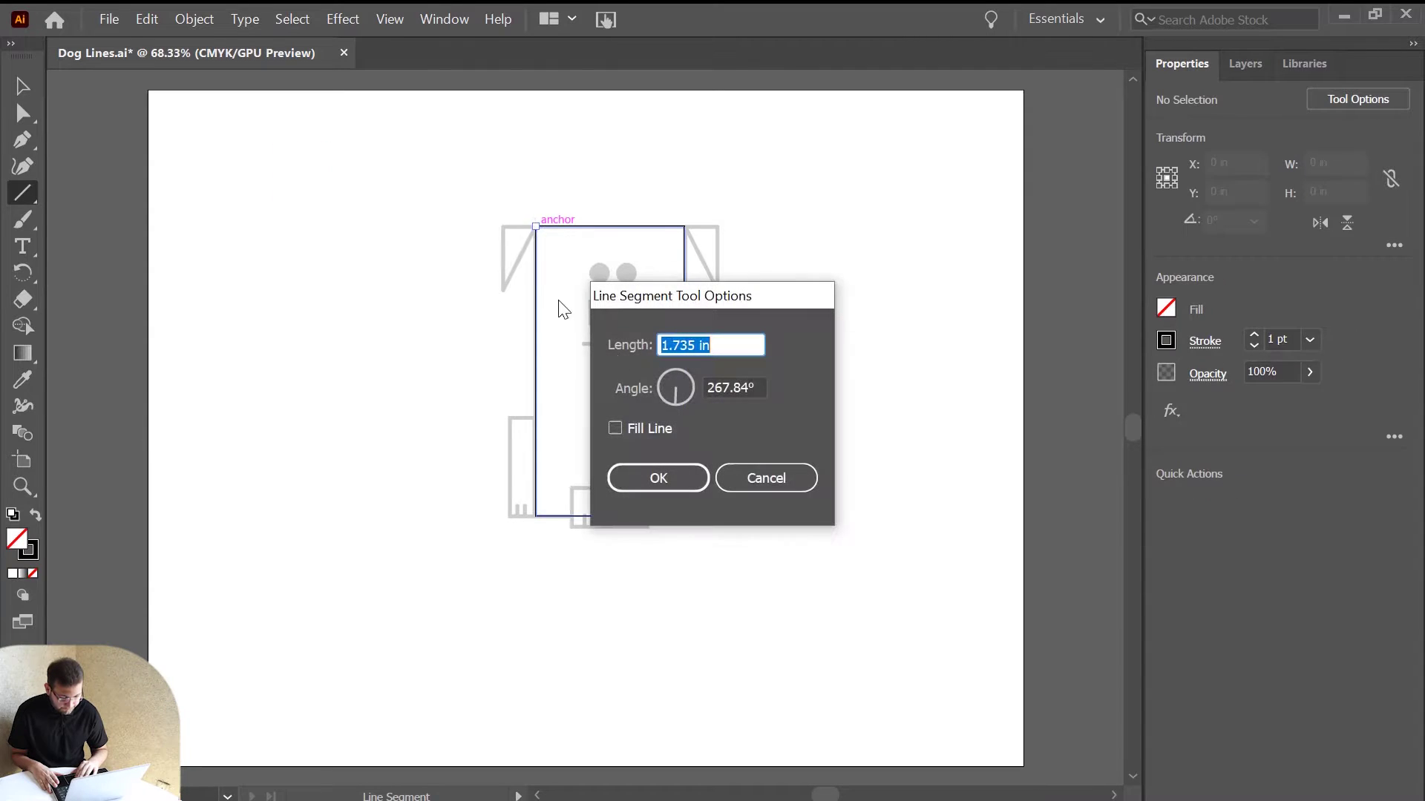
{"action": "left_click", "coordinate": [748, 472]}
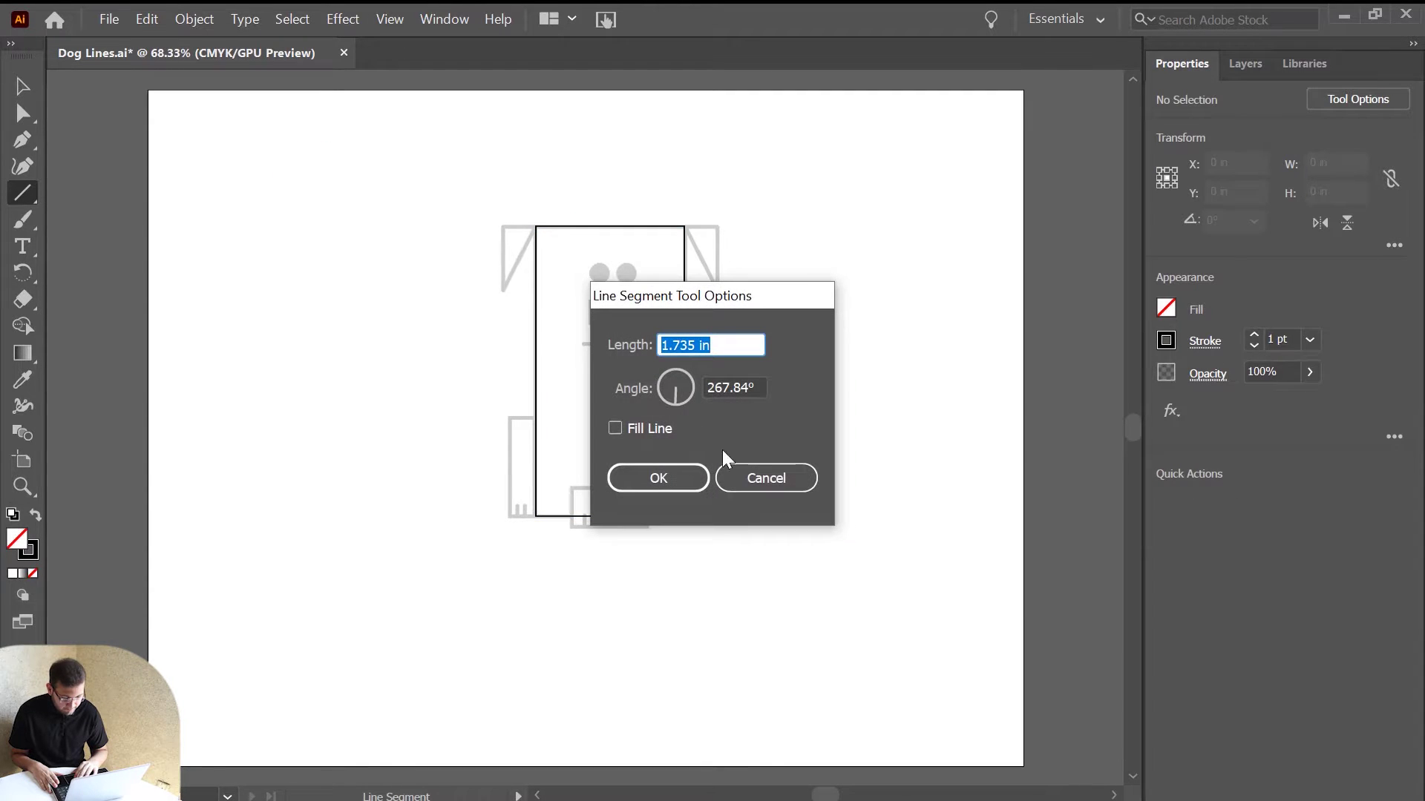
{"action": "left_click", "coordinate": [740, 478]}
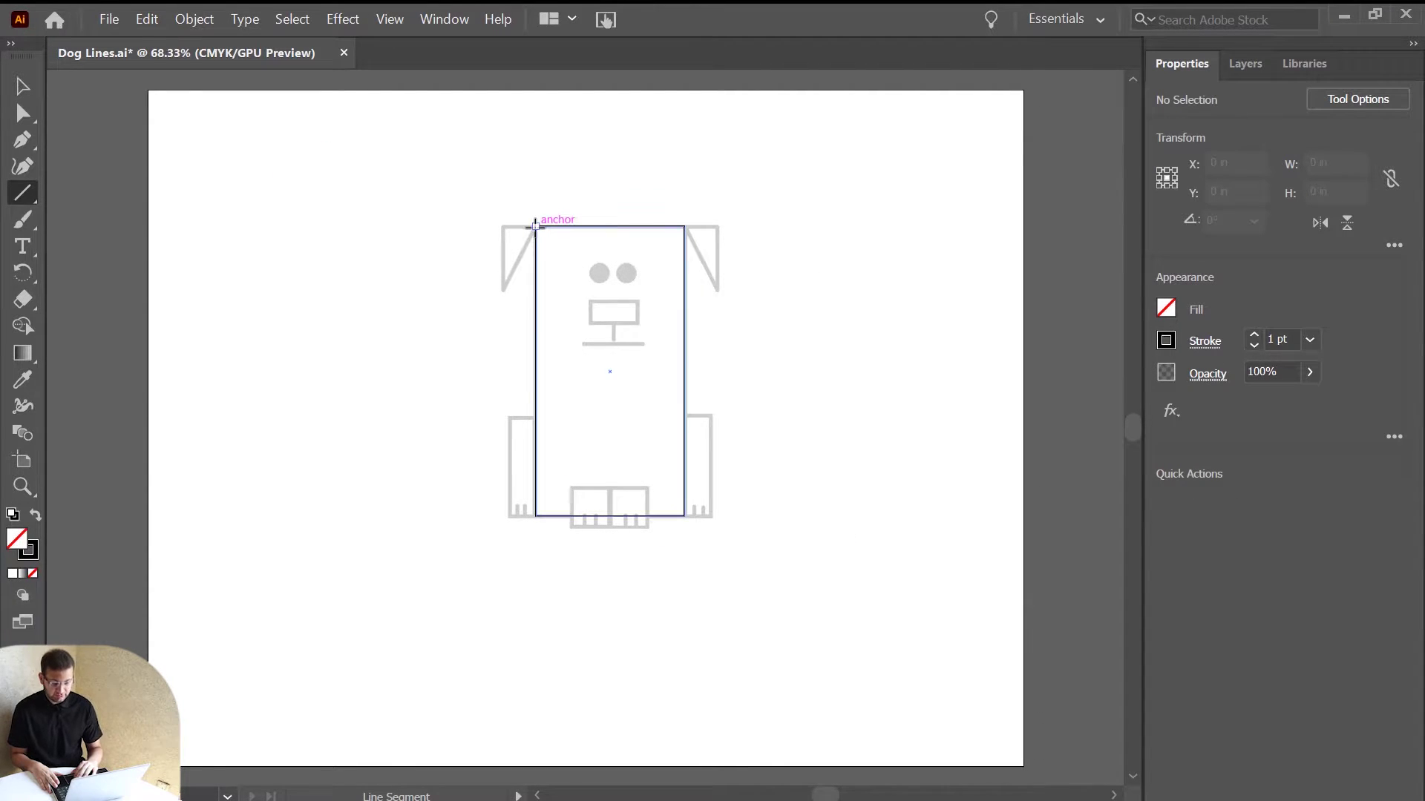
{"action": "left_click_drag", "start_coordinate": [535, 225], "coordinate": [504, 290]}
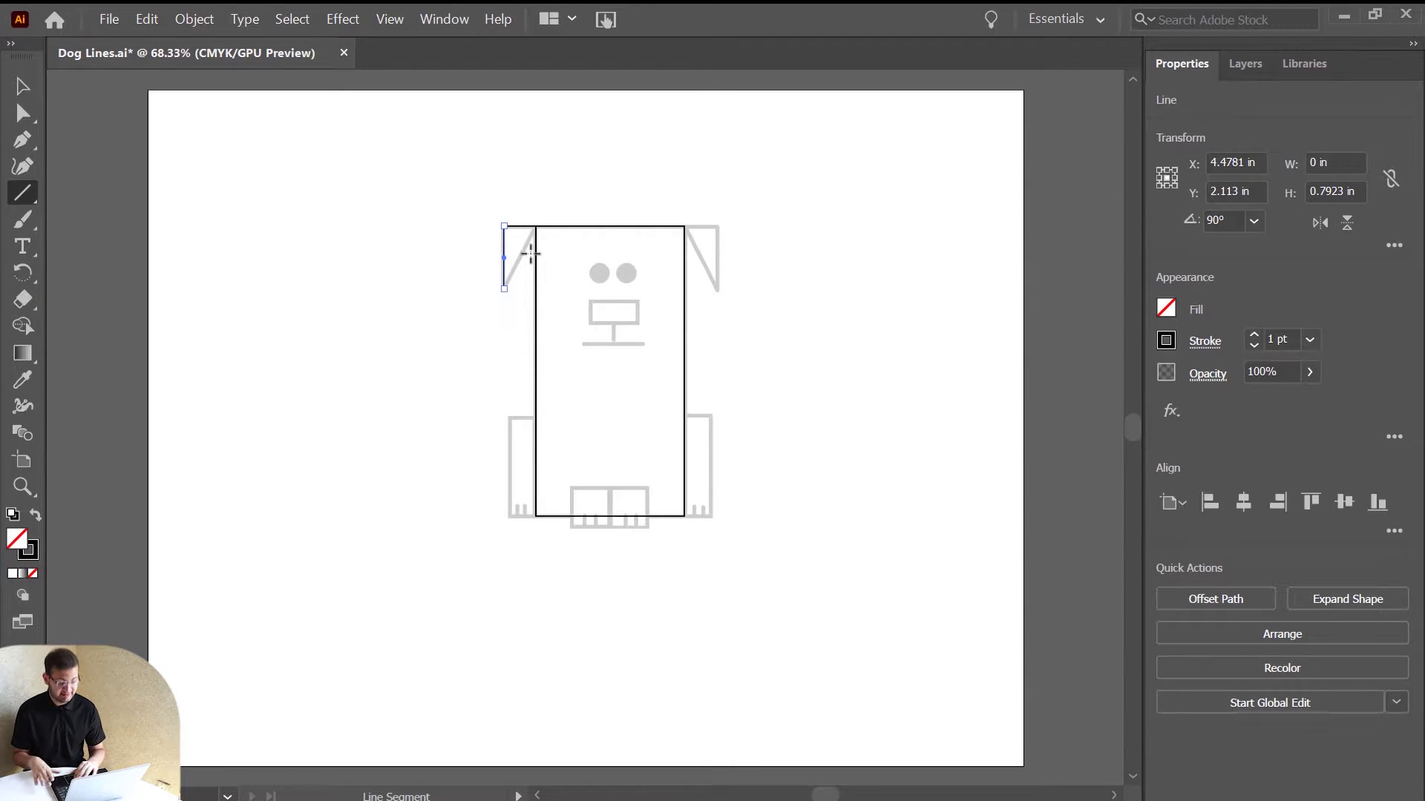
{"action": "left_click_drag", "start_coordinate": [536, 226], "coordinate": [504, 289]}
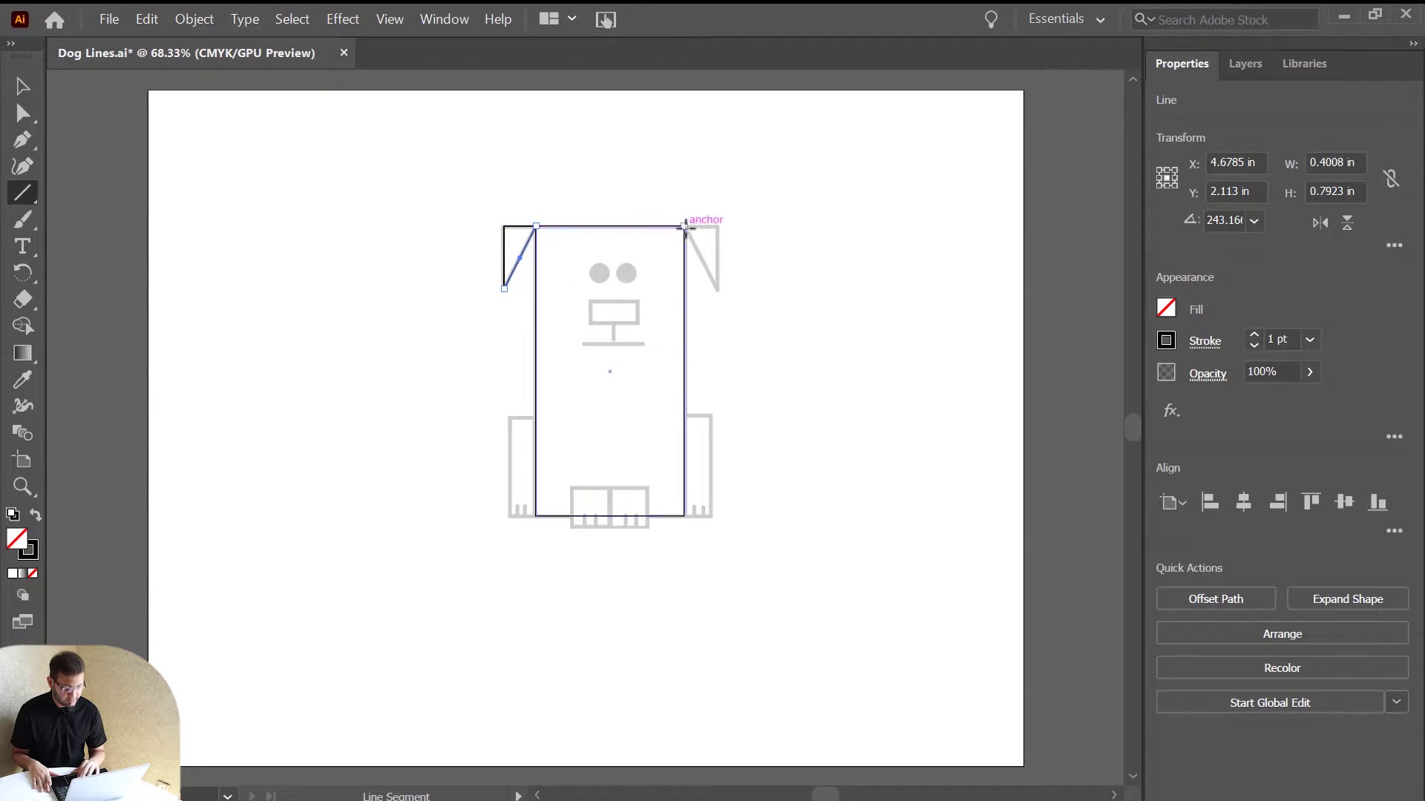
Step: Draw the right ear's diagonal line from the body's upper corner to the ear tip, about 0.40 in across and 0.79 in down
{"action": "left_click_drag", "start_coordinate": [684, 225], "coordinate": [717, 289]}
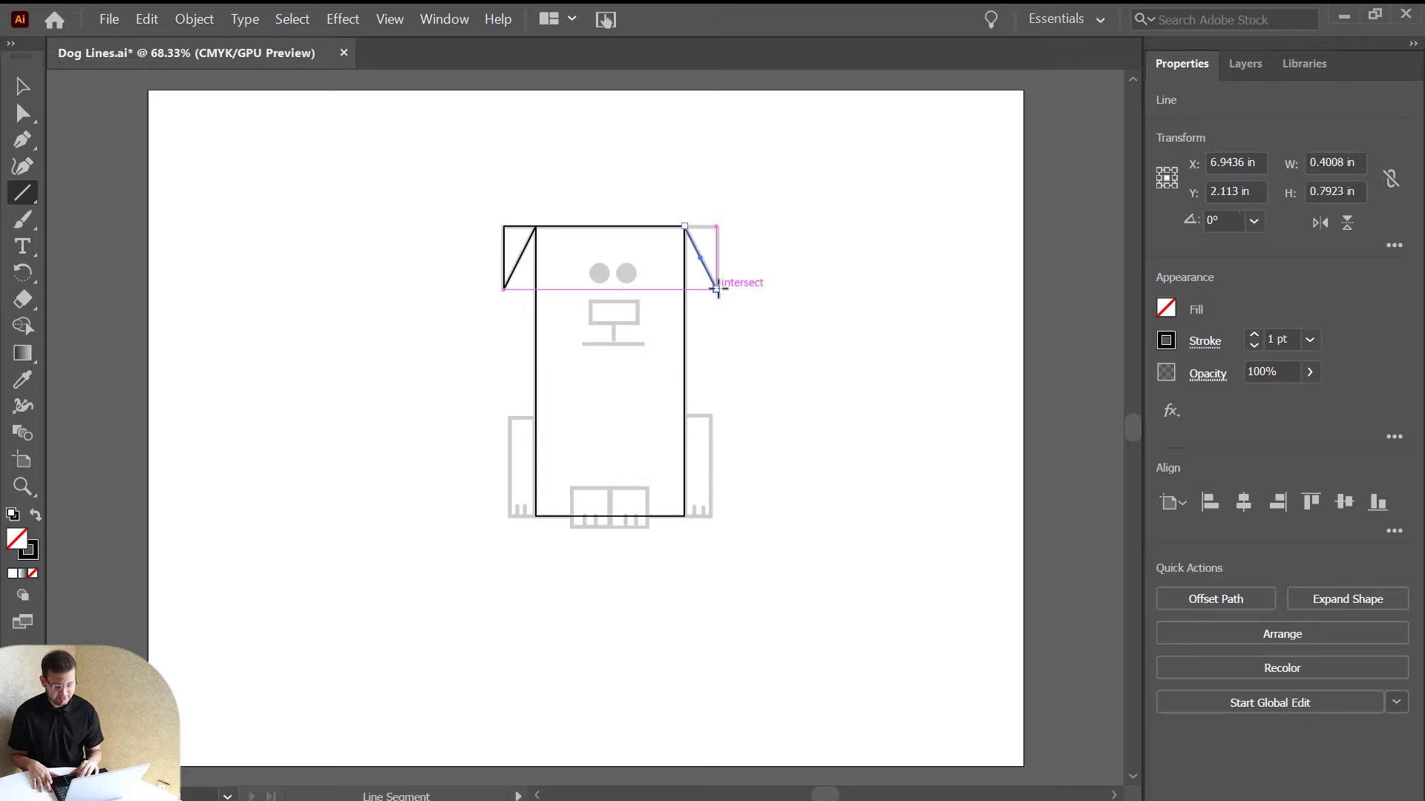
{"action": "left_click", "coordinate": [723, 230]}
{"action": "left_click", "coordinate": [755, 482]}
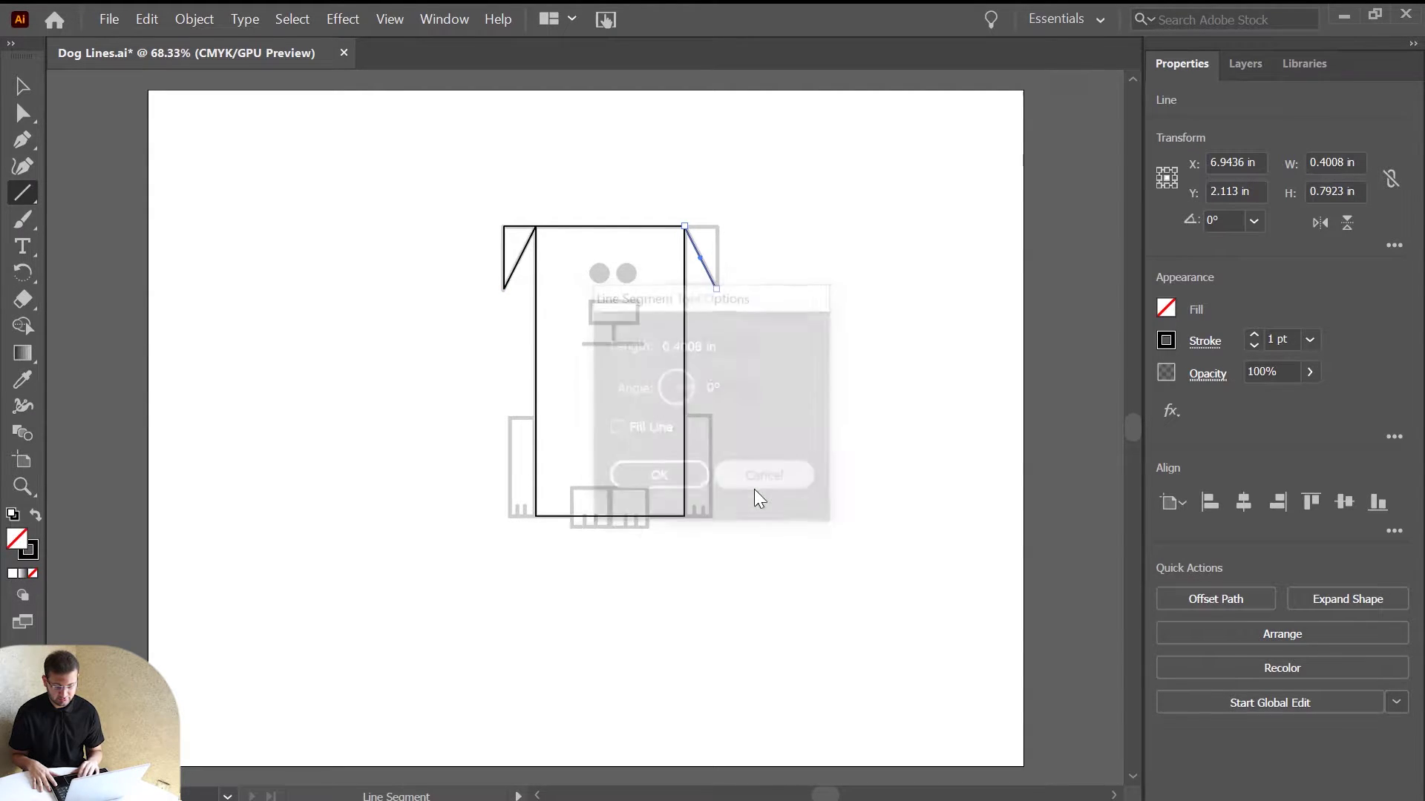
{"action": "right_click", "coordinate": [773, 267]}
{"action": "left_click", "coordinate": [704, 221]}
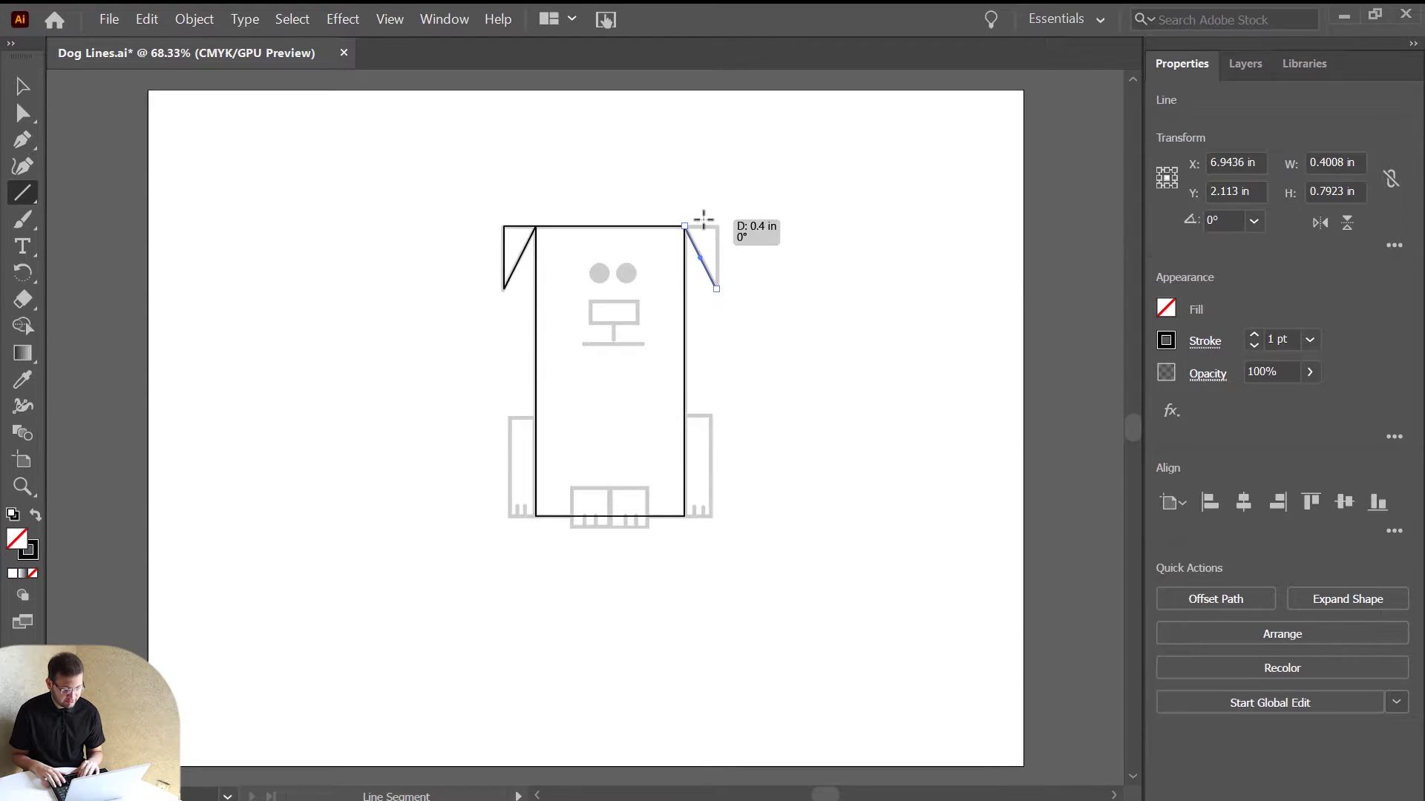
{"action": "left_click", "coordinate": [773, 481]}
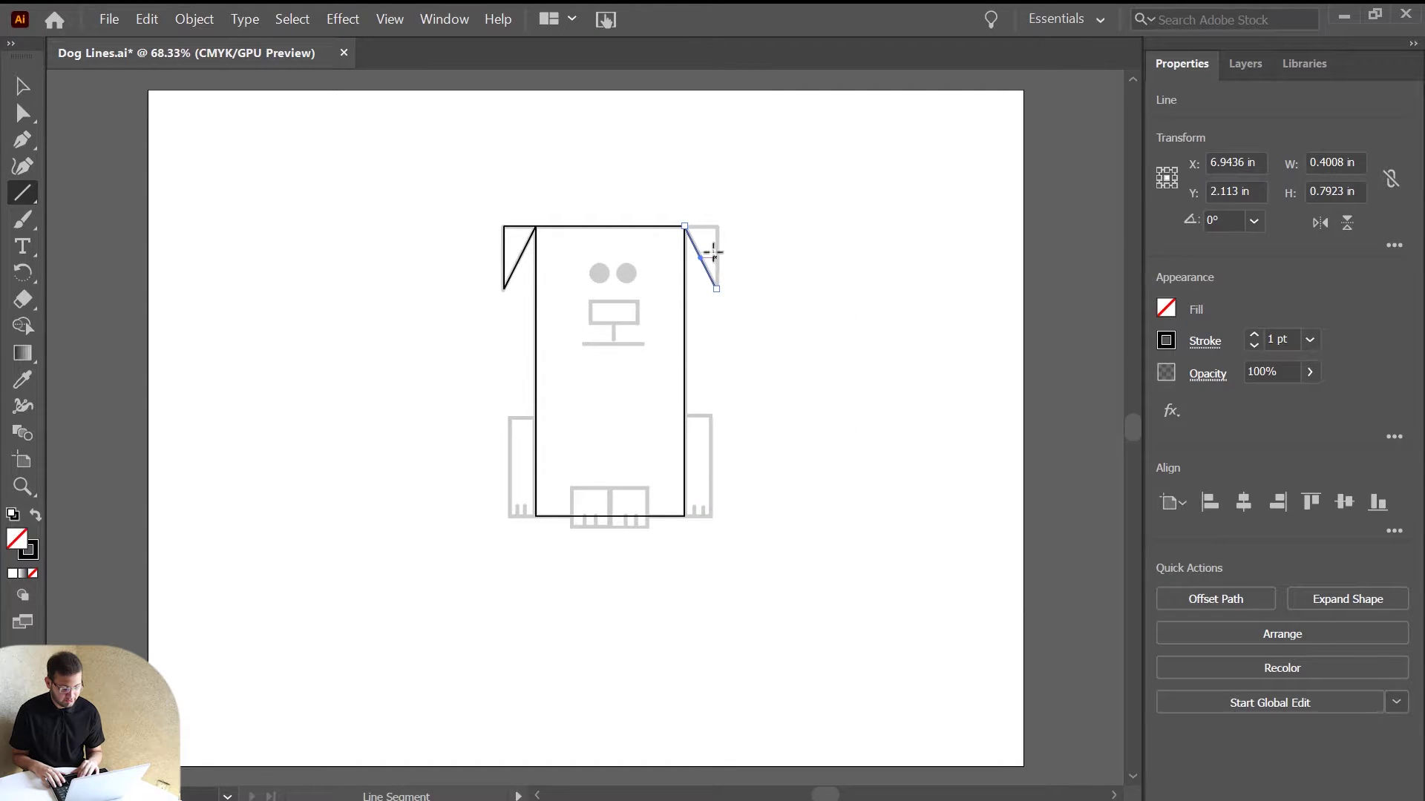
Step: Close the right ear with an outer edge about 0.79 in high and a top edge about 0.43 in long, and deselect
{"action": "left_click_drag", "start_coordinate": [718, 226], "coordinate": [716, 289]}
{"action": "key", "text": "shift"}
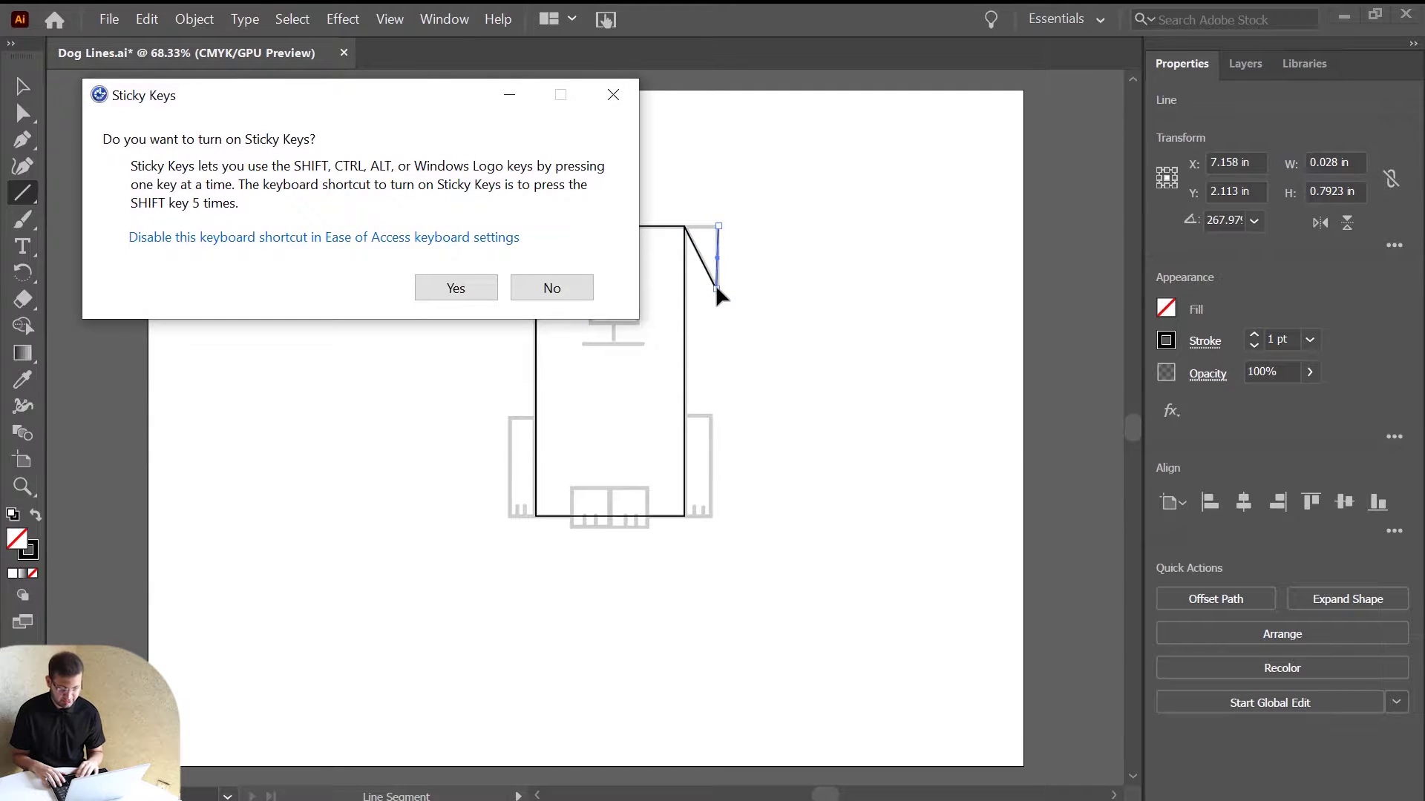
{"action": "left_click", "coordinate": [542, 288]}
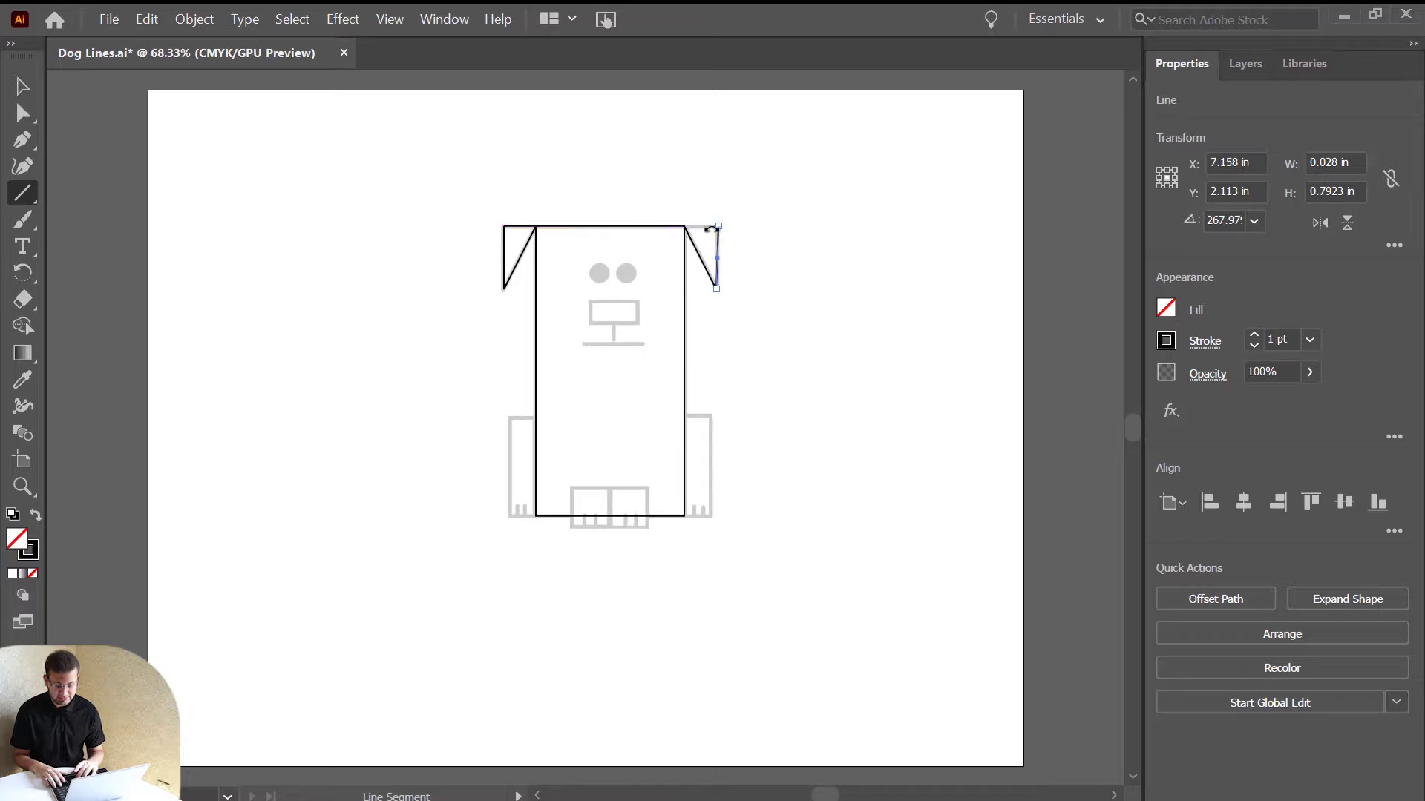
{"action": "left_click_drag", "start_coordinate": [684, 225], "coordinate": [718, 226]}
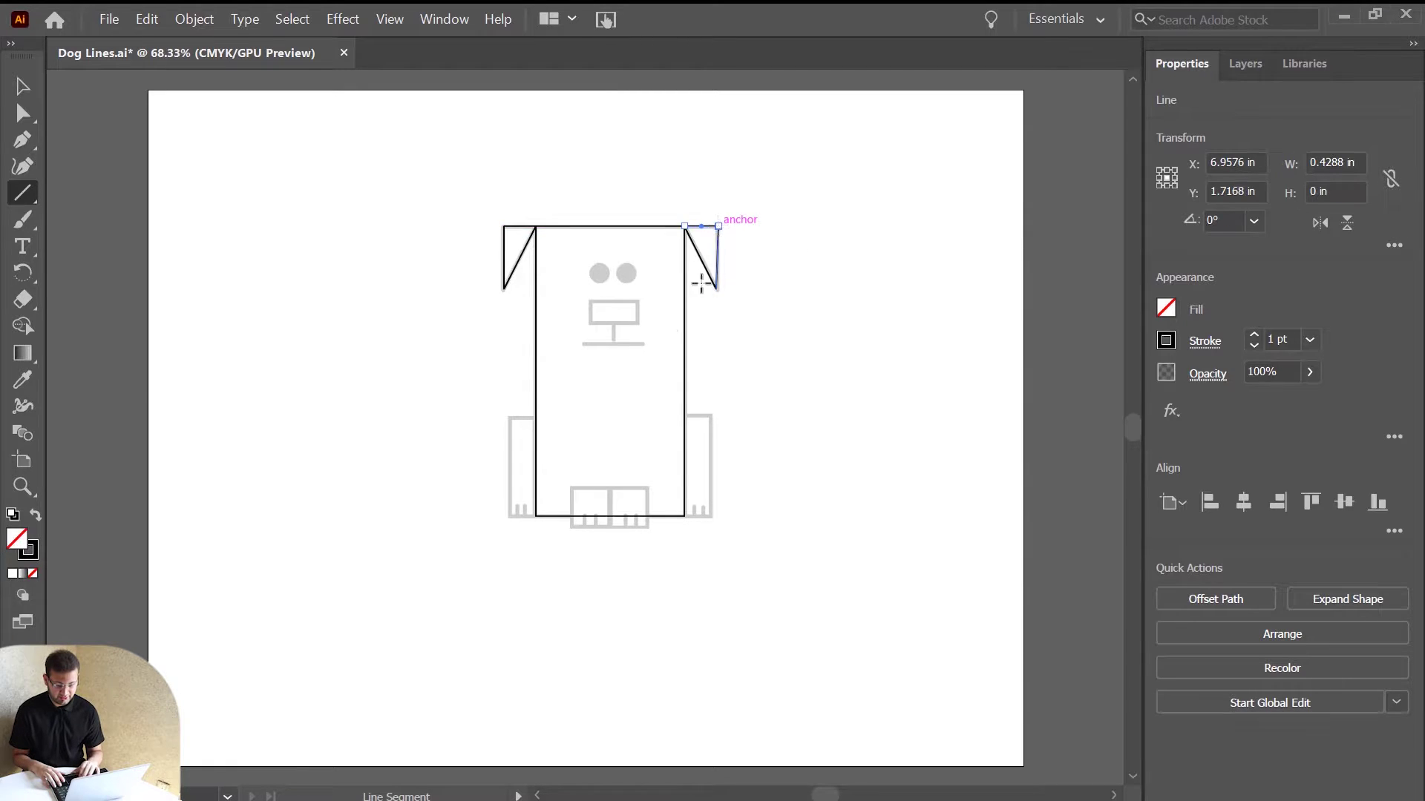
{"action": "left_click", "coordinate": [22, 86]}
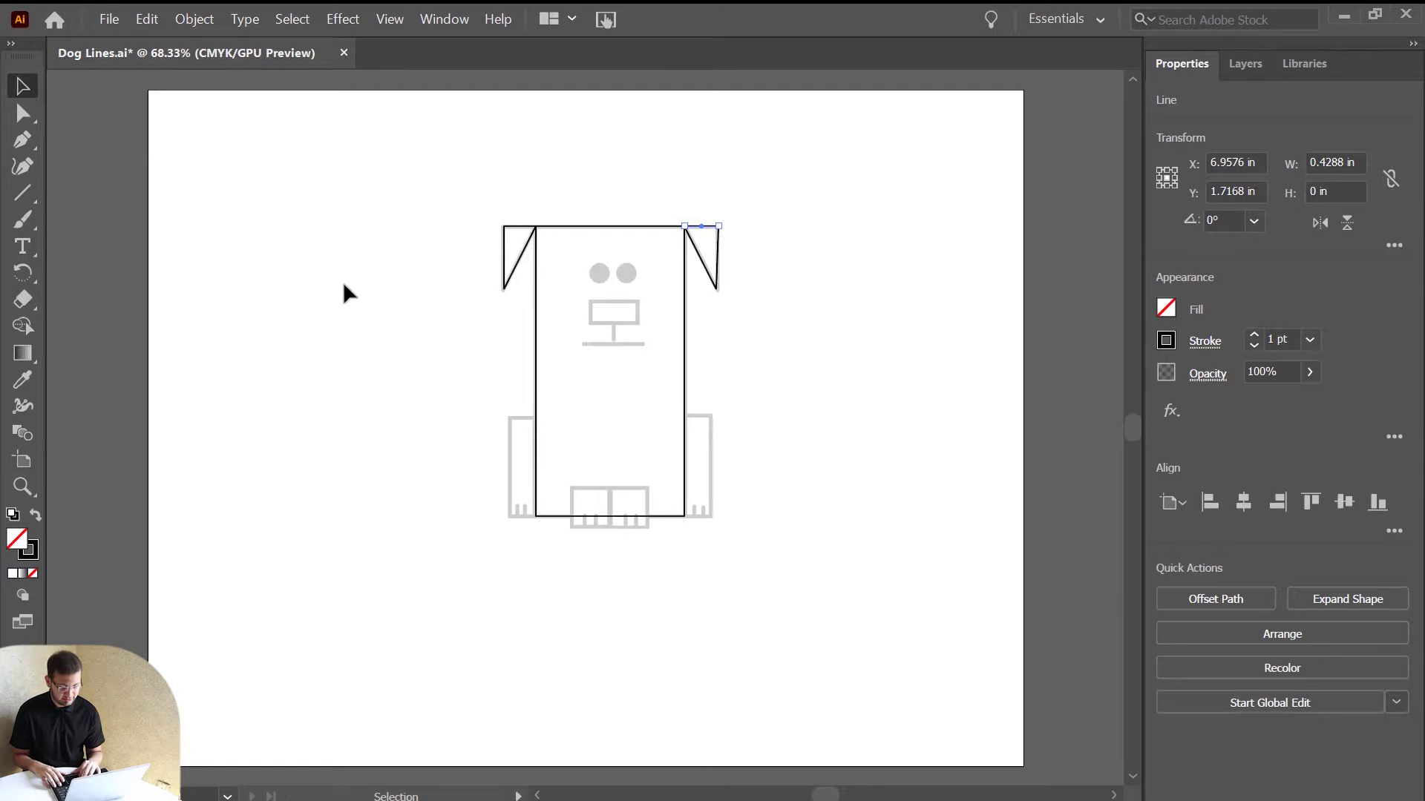
{"action": "left_click", "coordinate": [414, 370]}
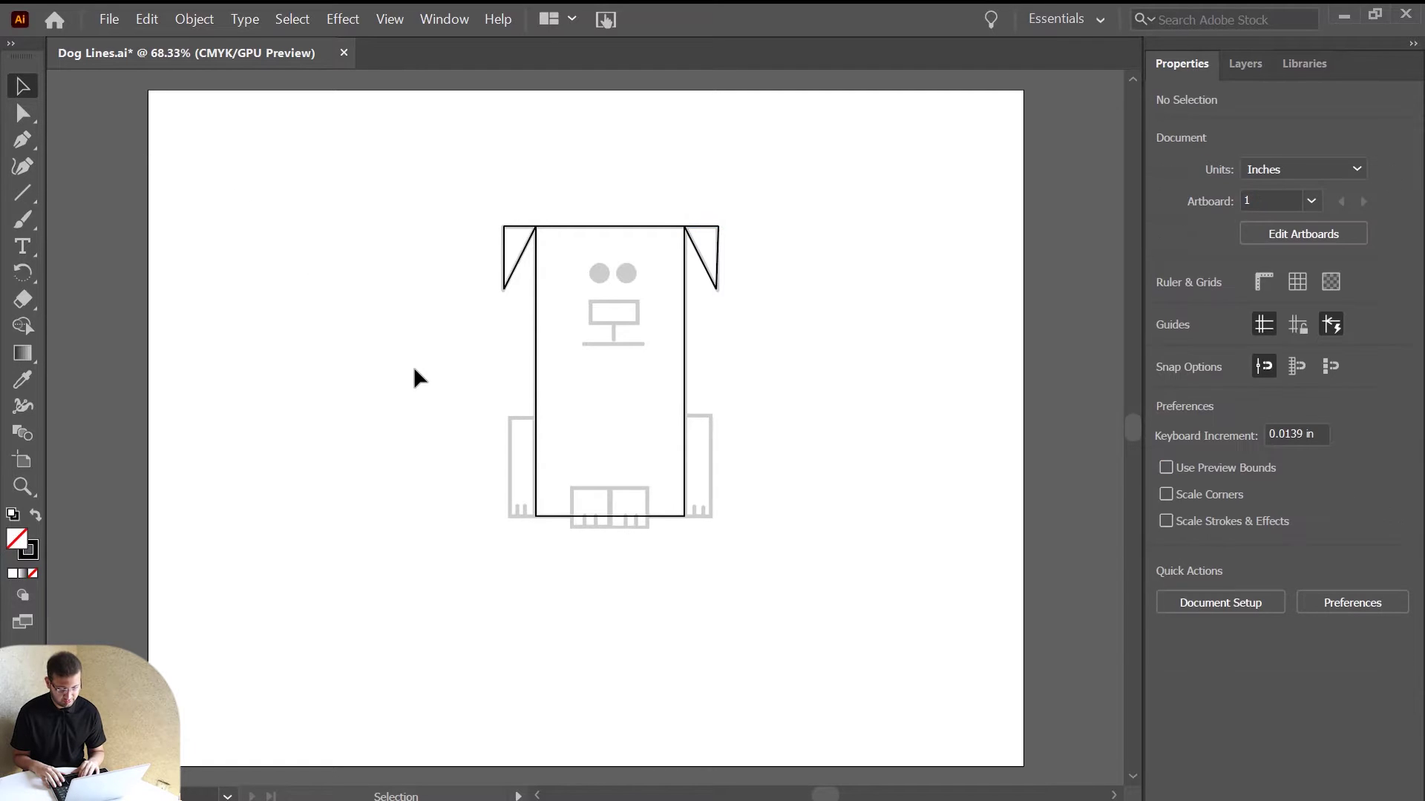
Step: Draw a rectangle about 0.32 by 1.25 in over the dog's left side leg with the Rectangle tool
{"action": "left_click", "coordinate": [21, 193]}
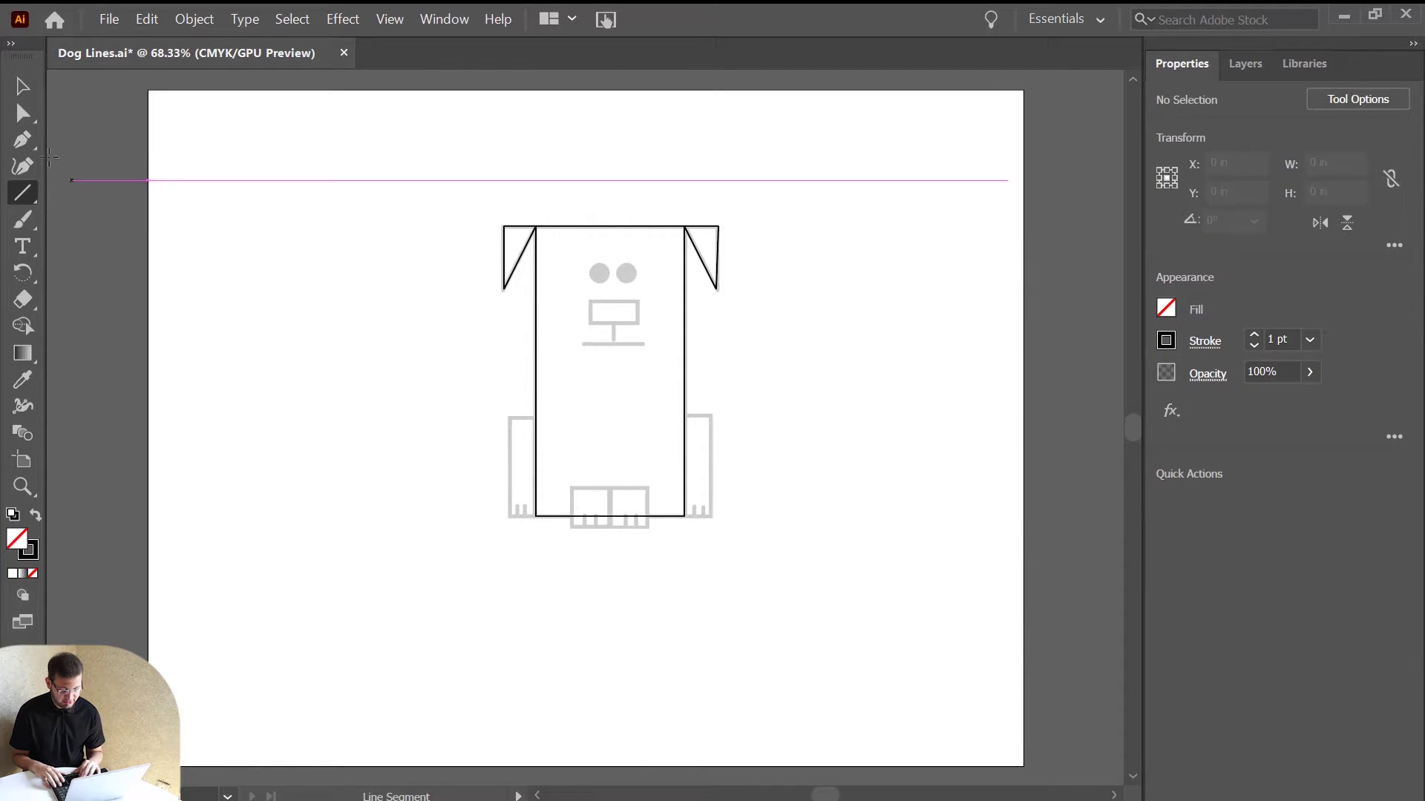
{"action": "left_click", "coordinate": [24, 193]}
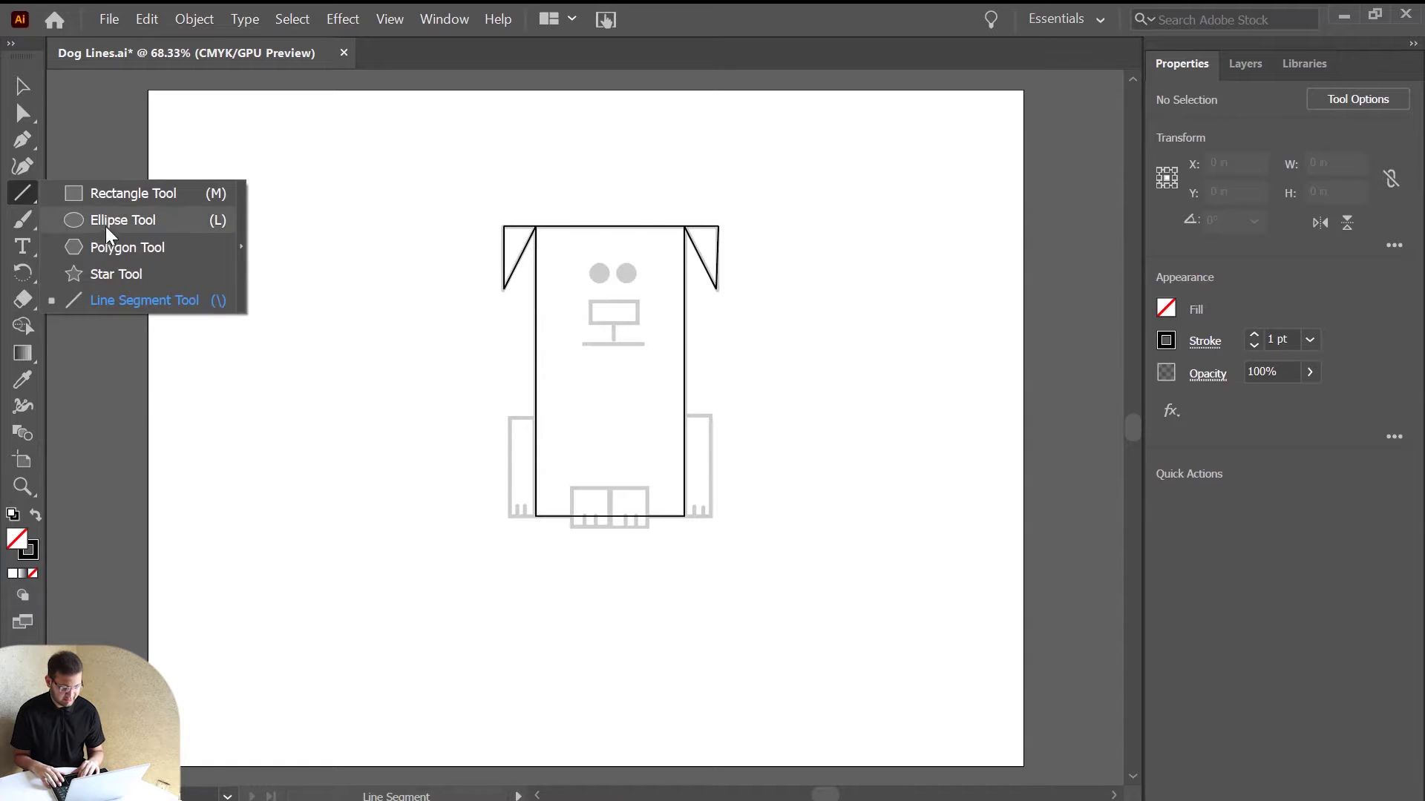
{"action": "left_click", "coordinate": [129, 196]}
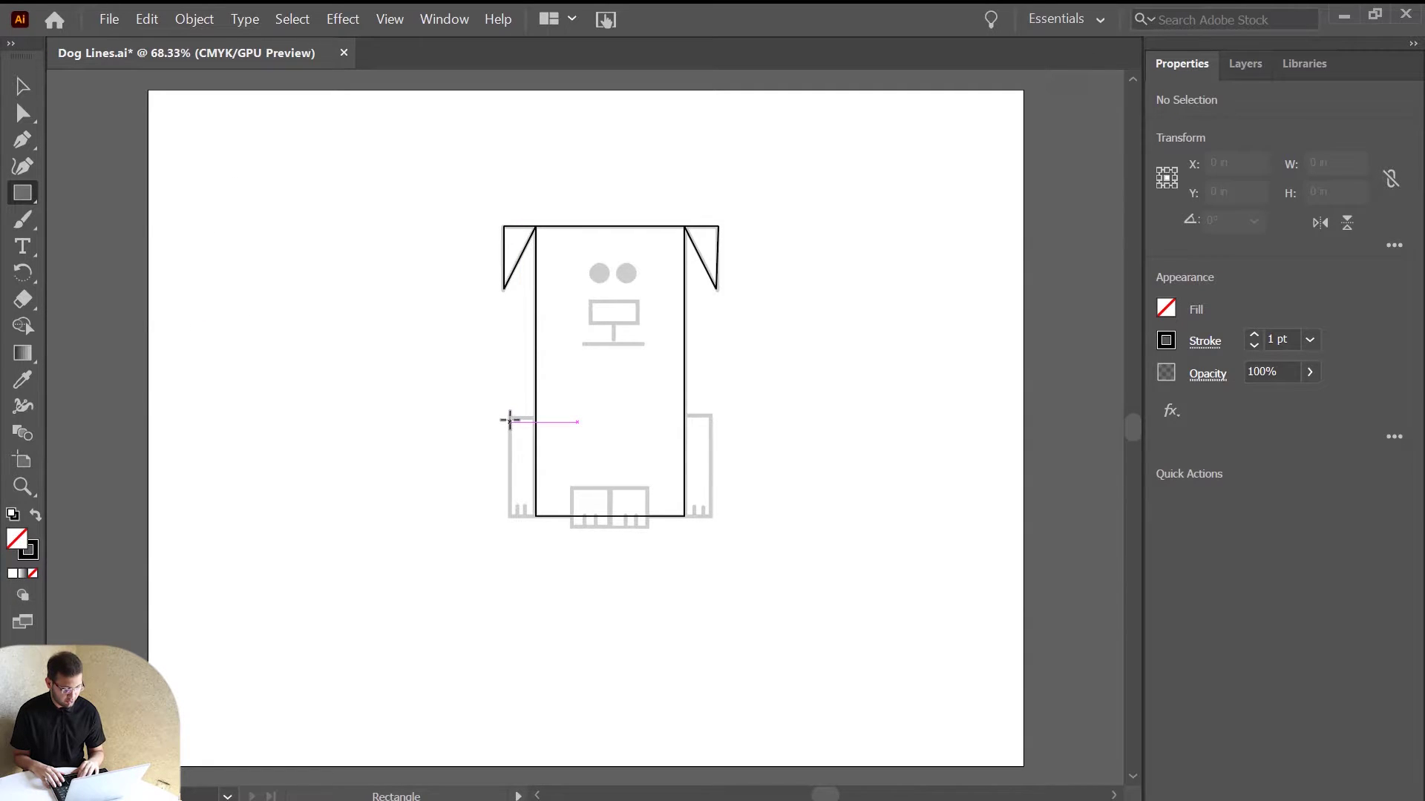
{"action": "left_click_drag", "start_coordinate": [510, 417], "coordinate": [535, 517]}
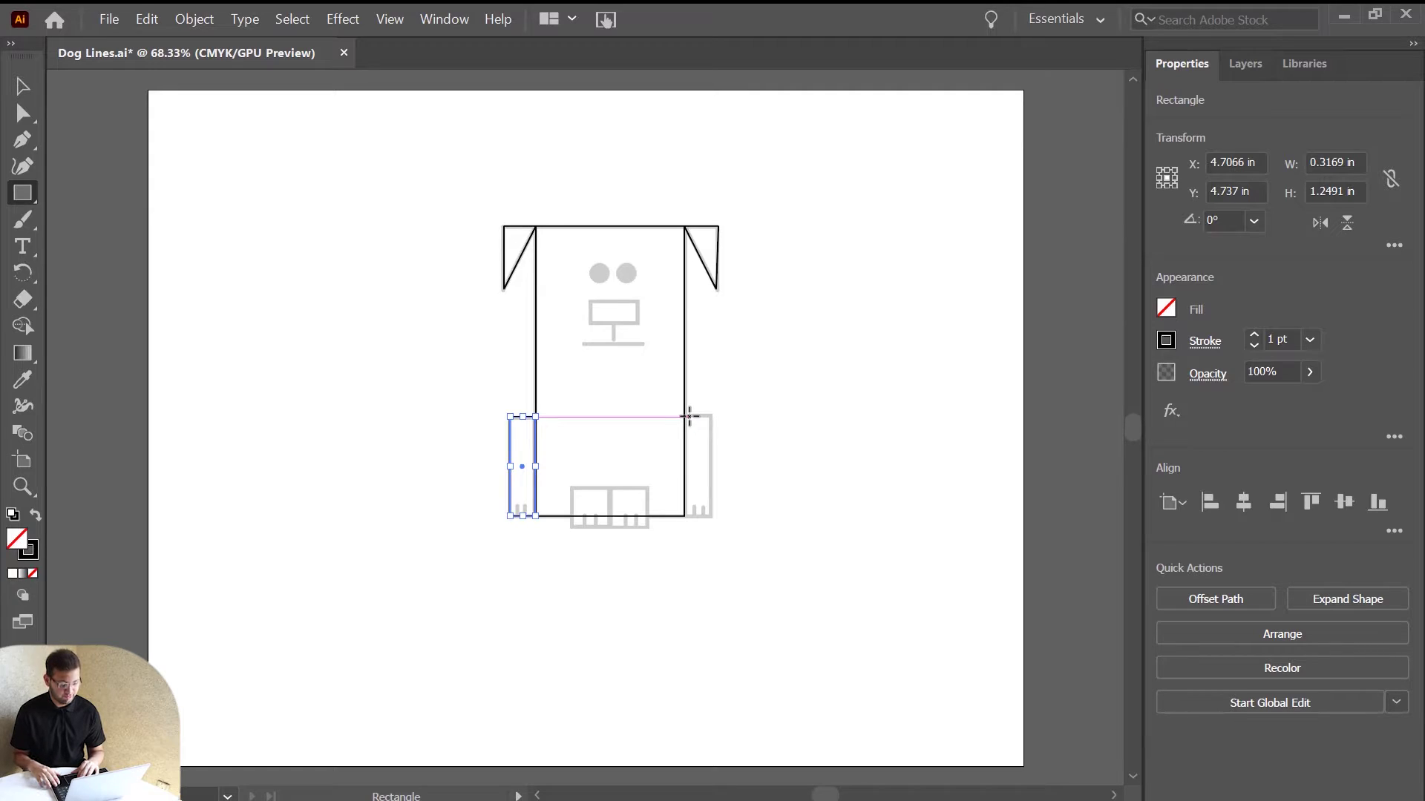
Step: Paste a copy of the leg rectangle, nudge it over the dog's right side leg at about X 6.92 in, Y 4.73 in, and deselect
{"action": "key", "text": "ctrl+v"}
{"action": "key", "text": "Right"}
{"action": "key", "text": "Right"}
{"action": "key", "text": "Right"}
{"action": "key", "text": "Right"}
{"action": "key", "text": "Right"}
{"action": "key", "text": "Right"}
{"action": "key", "text": "Right"}
{"action": "key", "text": "Right"}
{"action": "key", "text": "Right"}
{"action": "key", "text": "Right"}
{"action": "key", "text": "Right"}
{"action": "key", "text": "Right"}
{"action": "key", "text": "Right"}
{"action": "key", "text": "Right"}
{"action": "key", "text": "Right"}
{"action": "key", "text": "Right"}
{"action": "key", "text": "Right"}
{"action": "key", "text": "Right"}
{"action": "key", "text": "Right"}
{"action": "key", "text": "Right"}
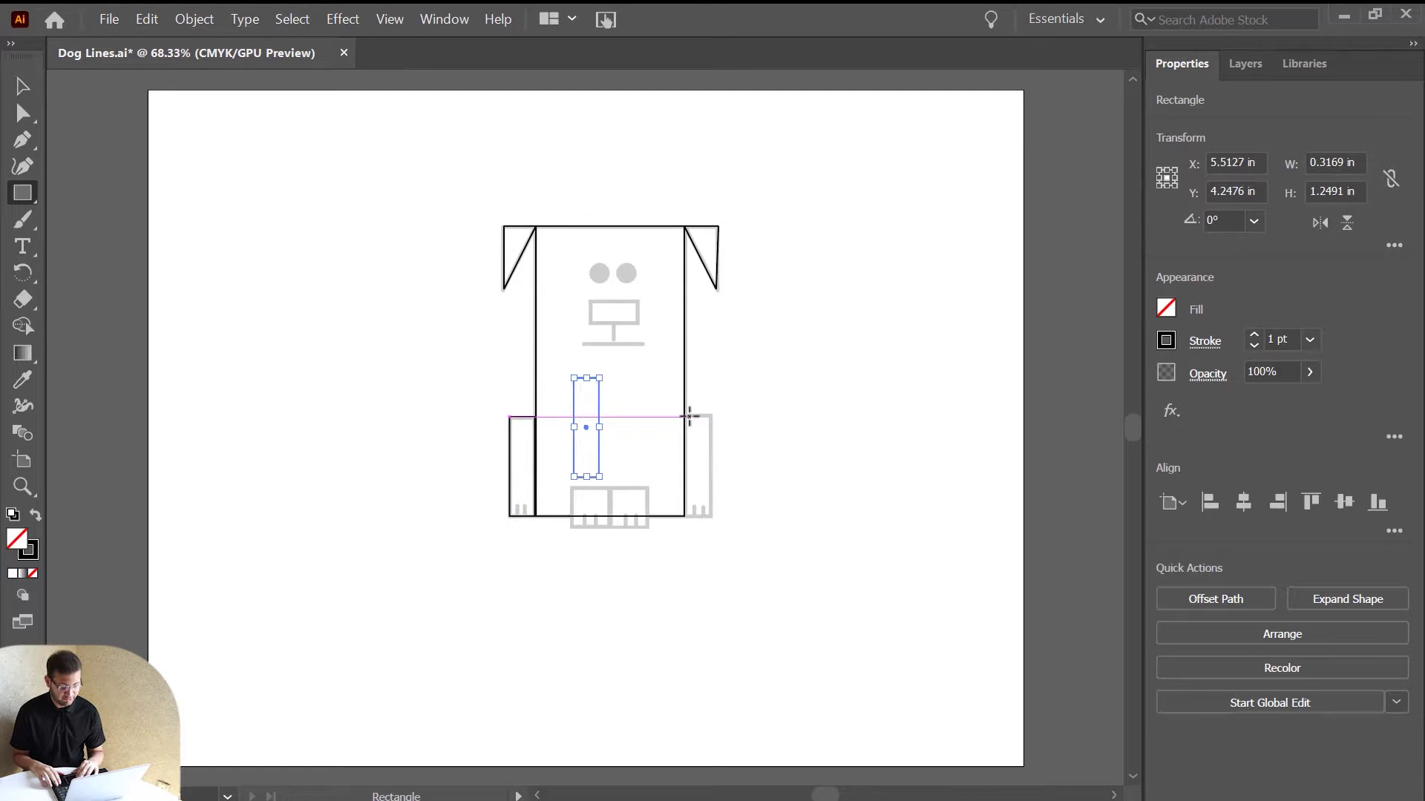
{"action": "key", "text": "Right"}
{"action": "key", "text": "Right"}
{"action": "key", "text": "Right"}
{"action": "key", "text": "Right"}
{"action": "key", "text": "Right"}
{"action": "key", "text": "Right"}
{"action": "key", "text": "Right"}
{"action": "key", "text": "Right"}
{"action": "key", "text": "Right"}
{"action": "key", "text": "Right"}
{"action": "key", "text": "Right"}
{"action": "key", "text": "Right"}
{"action": "key", "text": "Right"}
{"action": "key", "text": "Right"}
{"action": "key", "text": "Right"}
{"action": "key", "text": "Right"}
{"action": "key", "text": "Right"}
{"action": "key", "text": "Right"}
{"action": "key", "text": "Right"}
{"action": "key", "text": "Right"}
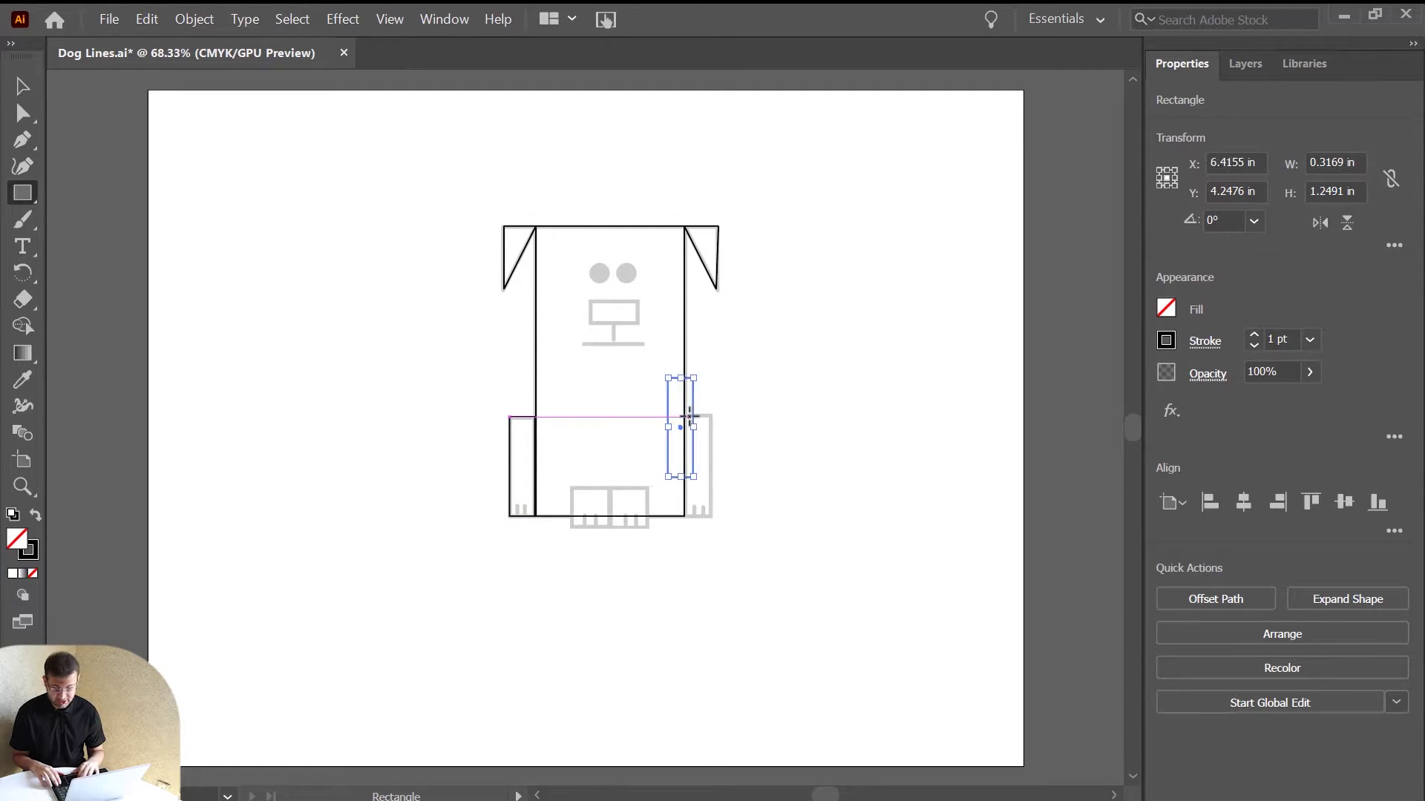
{"action": "key", "text": "Down"}
{"action": "key", "text": "Down"}
{"action": "key", "text": "Down"}
{"action": "key", "text": "Down"}
{"action": "key", "text": "Down"}
{"action": "key", "text": "Down"}
{"action": "key", "text": "Down"}
{"action": "key", "text": "Down"}
{"action": "key", "text": "Down"}
{"action": "key", "text": "Down"}
{"action": "key", "text": "Down"}
{"action": "key", "text": "Down"}
{"action": "key", "text": "Down"}
{"action": "key", "text": "Down"}
{"action": "key", "text": "Down"}
{"action": "key", "text": "Down"}
{"action": "key", "text": "Down"}
{"action": "key", "text": "Down"}
{"action": "key", "text": "Down"}
{"action": "key", "text": "Down"}
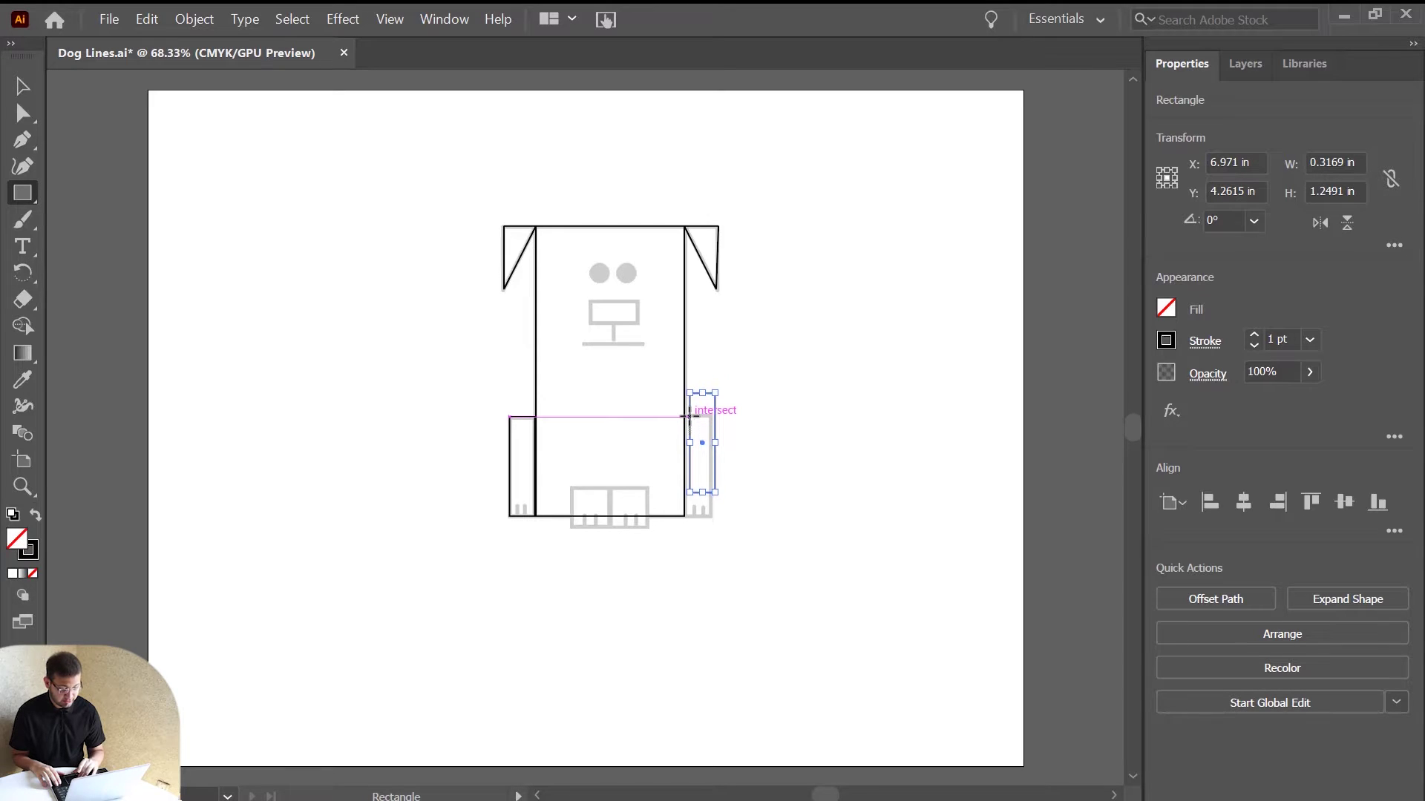
{"action": "key", "text": "Left"}
{"action": "key", "text": "Left"}
{"action": "key", "text": "Left"}
{"action": "key", "text": "Left"}
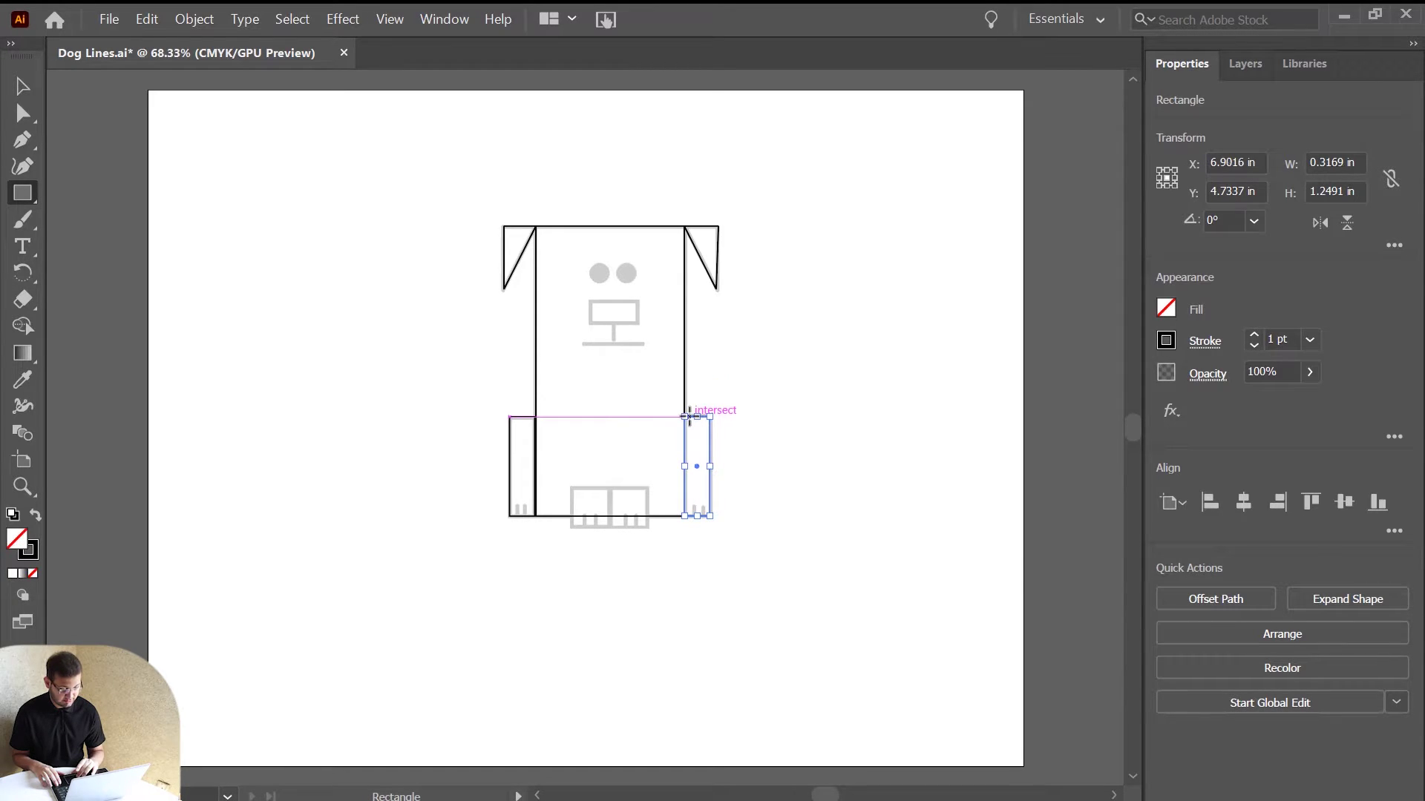
{"action": "key", "text": "Left"}
{"action": "key", "text": "Up"}
{"action": "key", "text": "Right"}
{"action": "key", "text": "Down"}
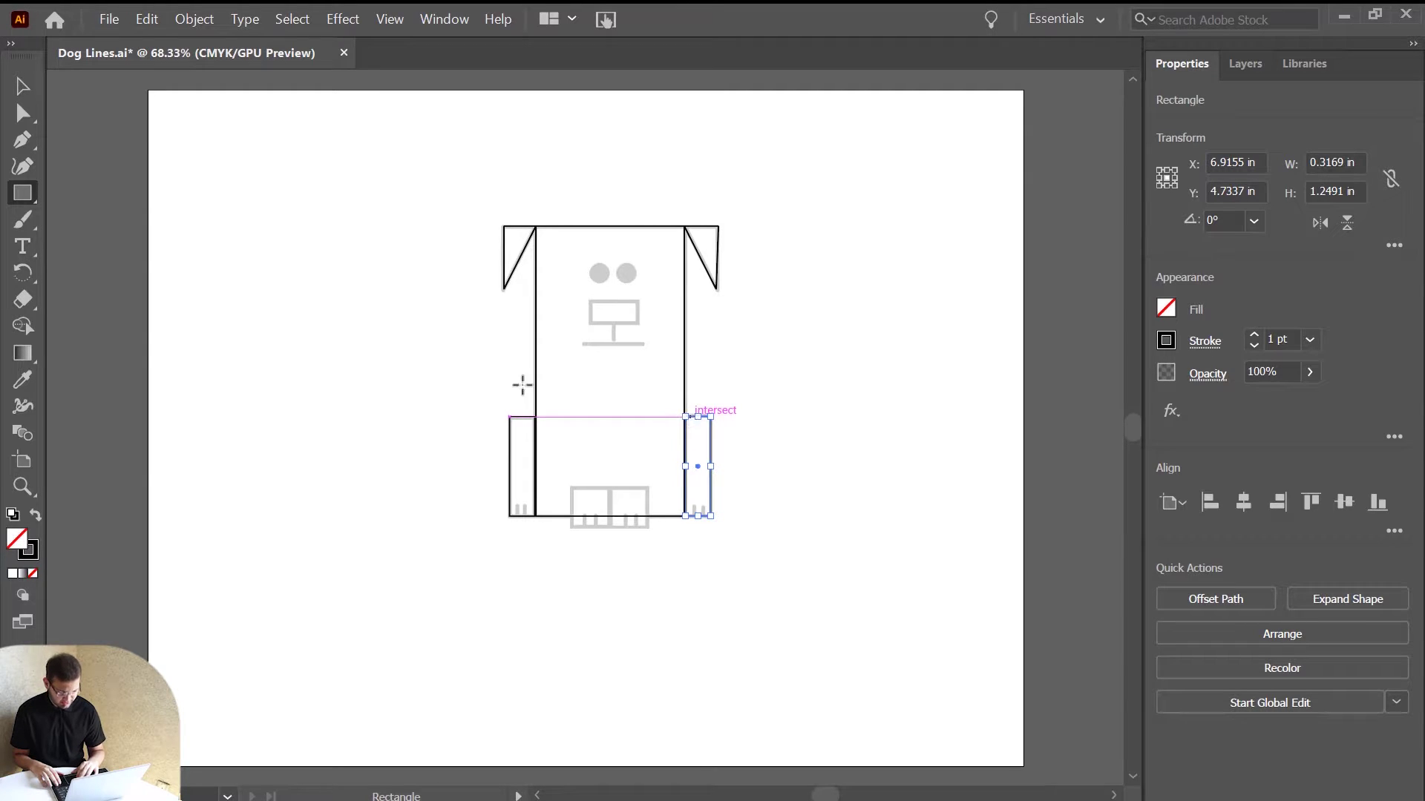
{"action": "left_click", "coordinate": [23, 86]}
{"action": "left_click", "coordinate": [447, 544]}
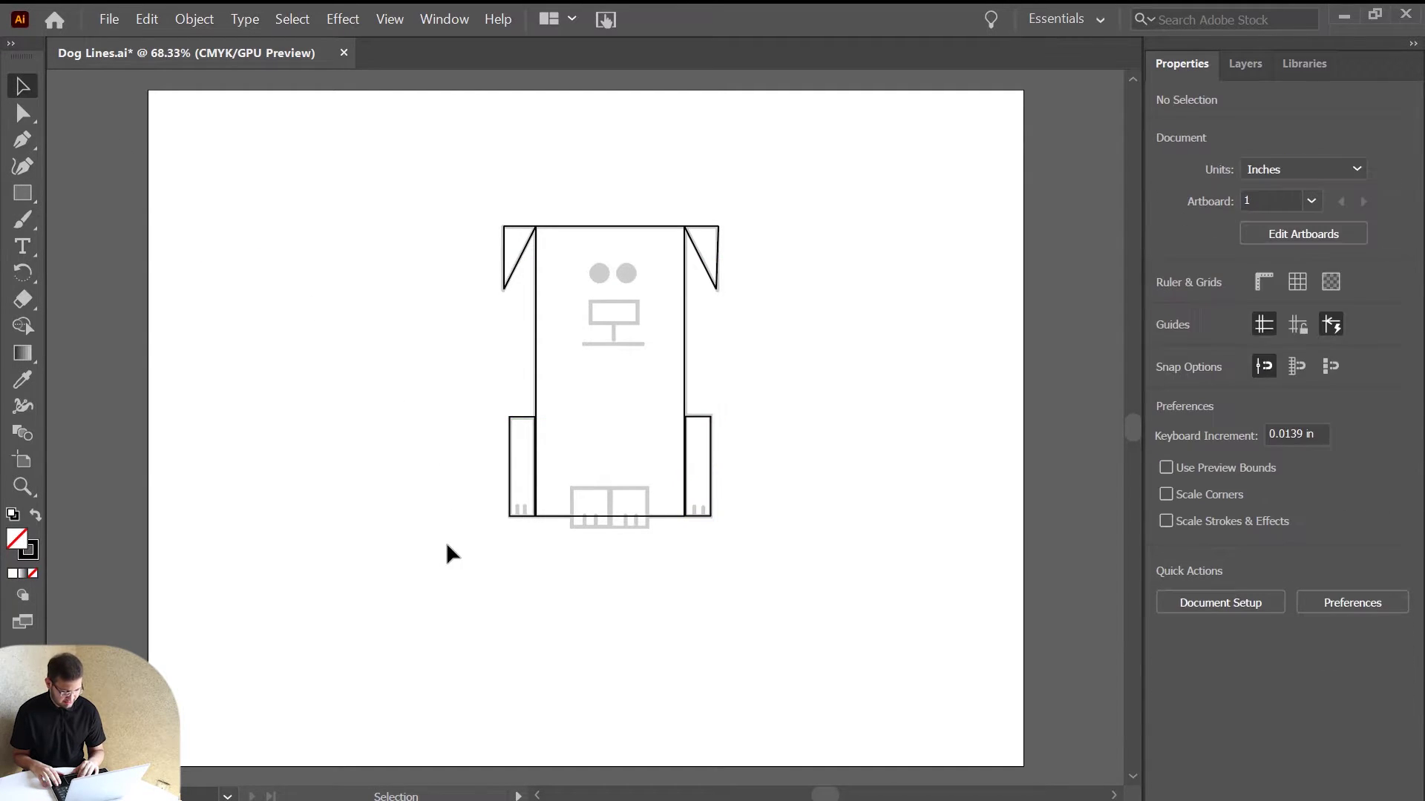
Step: Draw a rectangle about 0.96 by 0.50 in over the outline of the dog's two front paws
{"action": "left_click", "coordinate": [512, 486]}
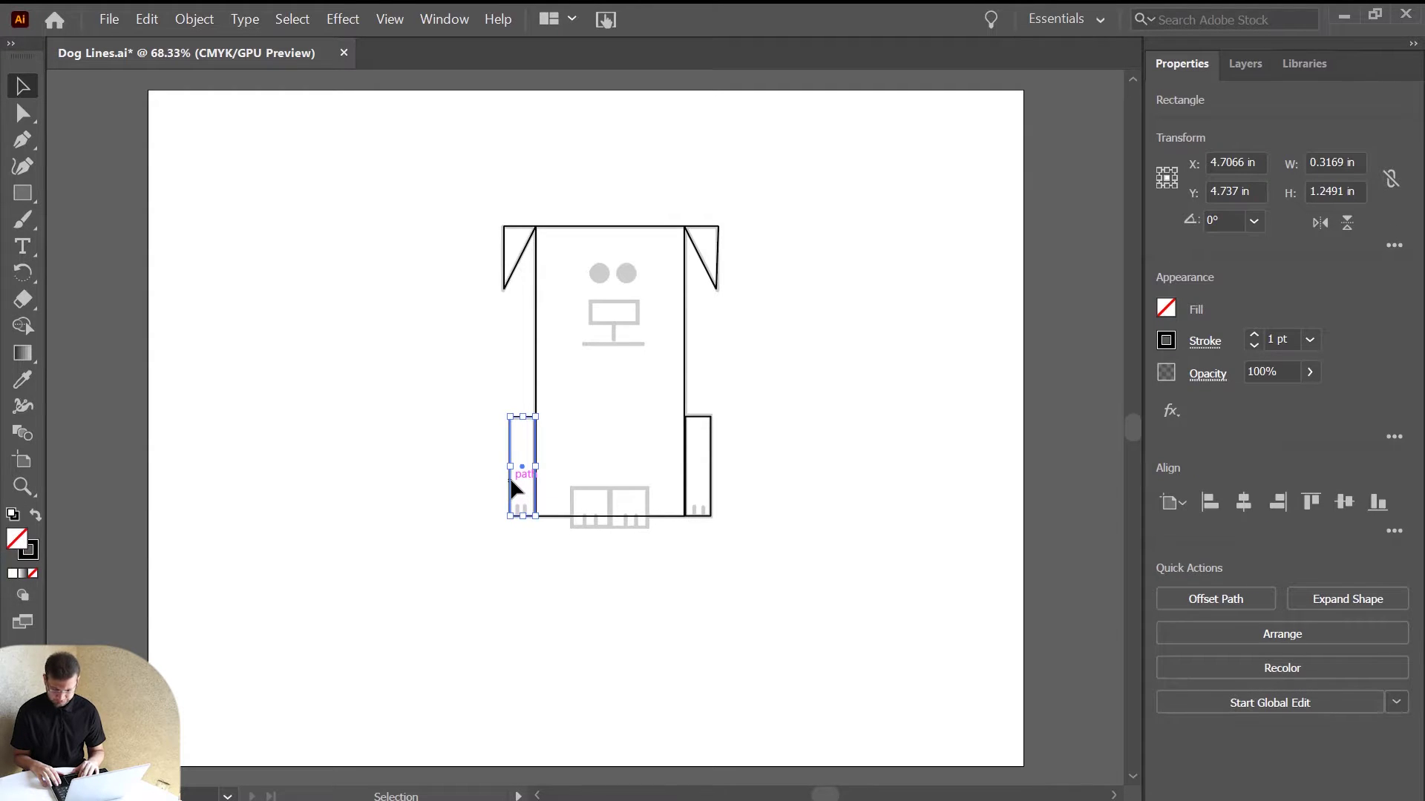
{"action": "left_click", "coordinate": [23, 193]}
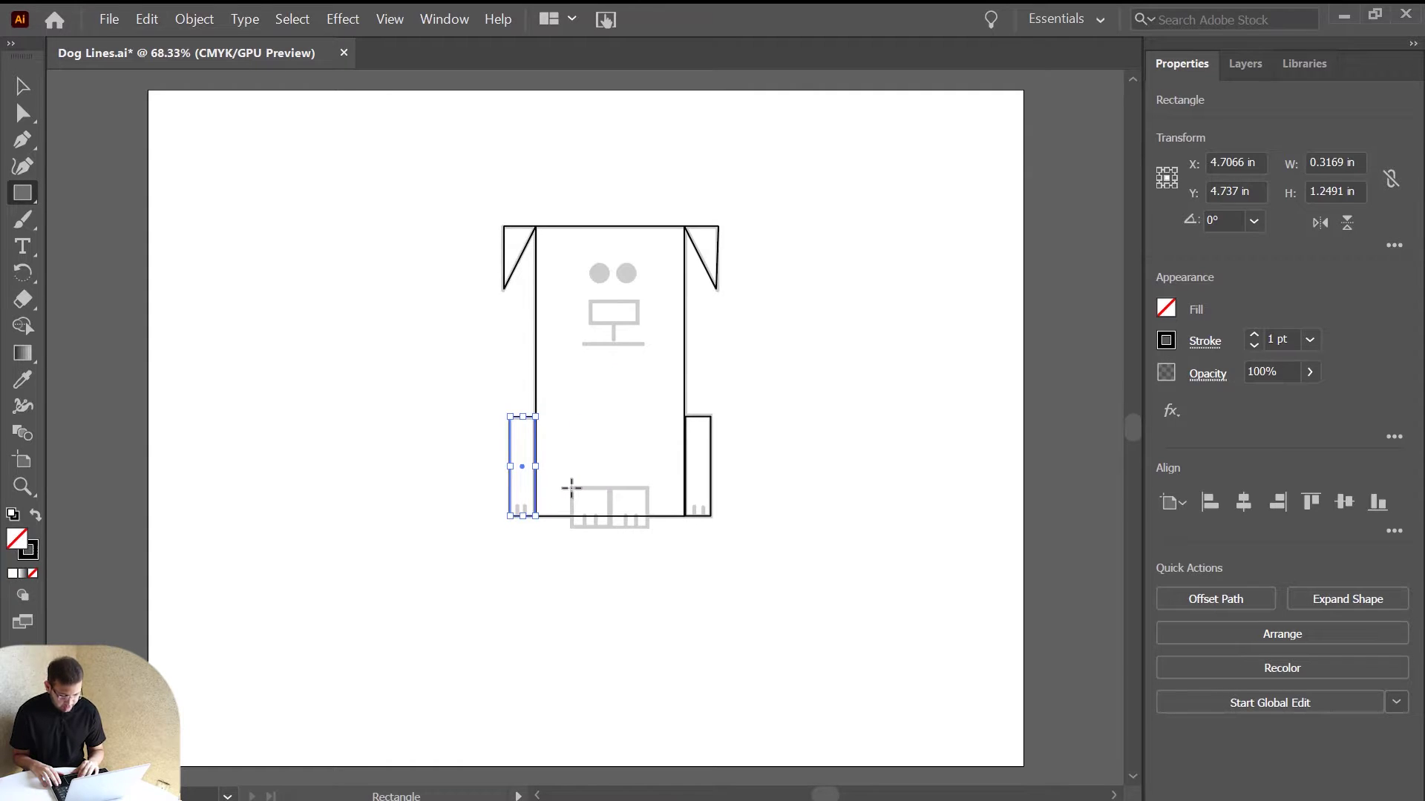
{"action": "left_click_drag", "start_coordinate": [571, 487], "coordinate": [647, 529]}
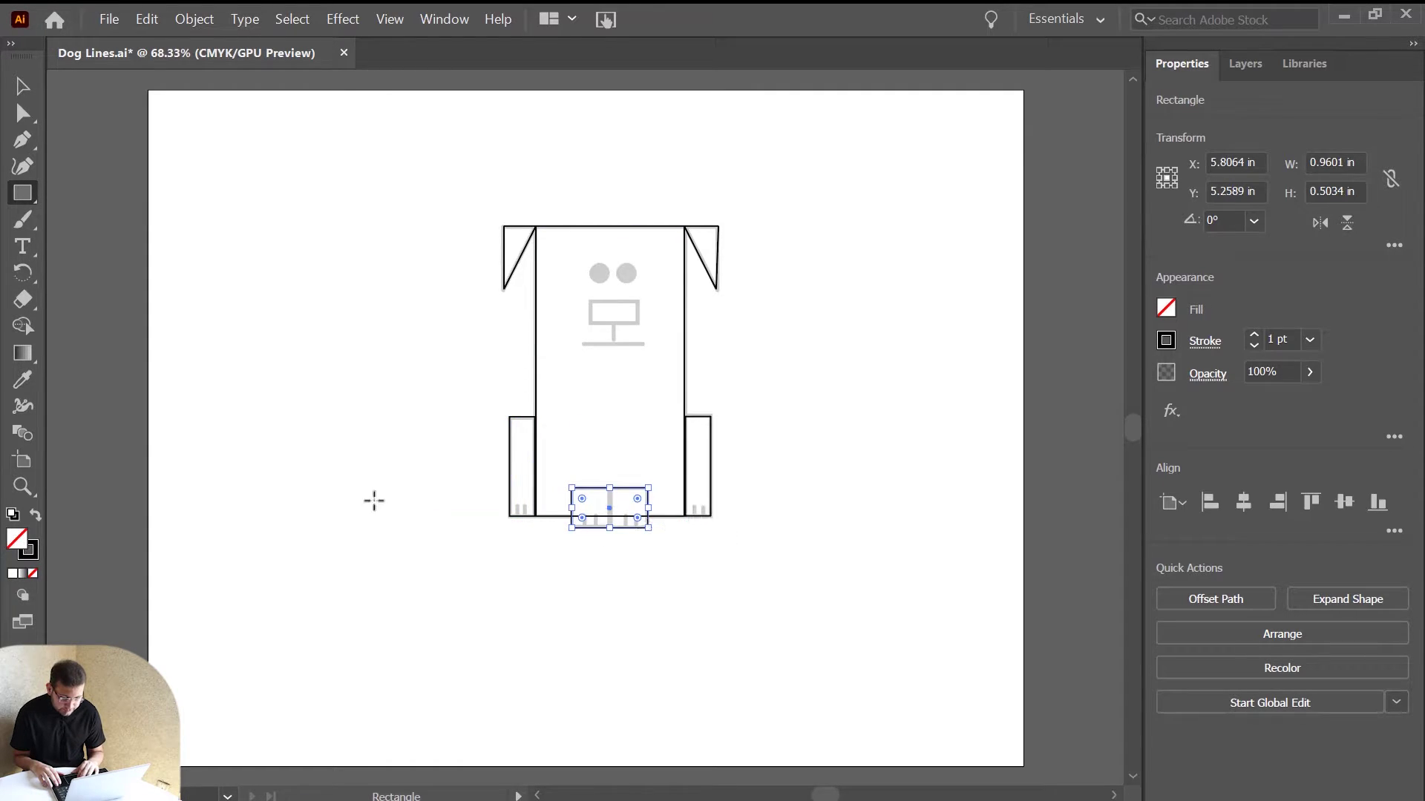
Step: Draw a vertical line about 0.50 in long down the middle of the front paws rectangle with the Line Segment tool
{"action": "left_click", "coordinate": [30, 194]}
{"action": "left_click", "coordinate": [158, 308]}
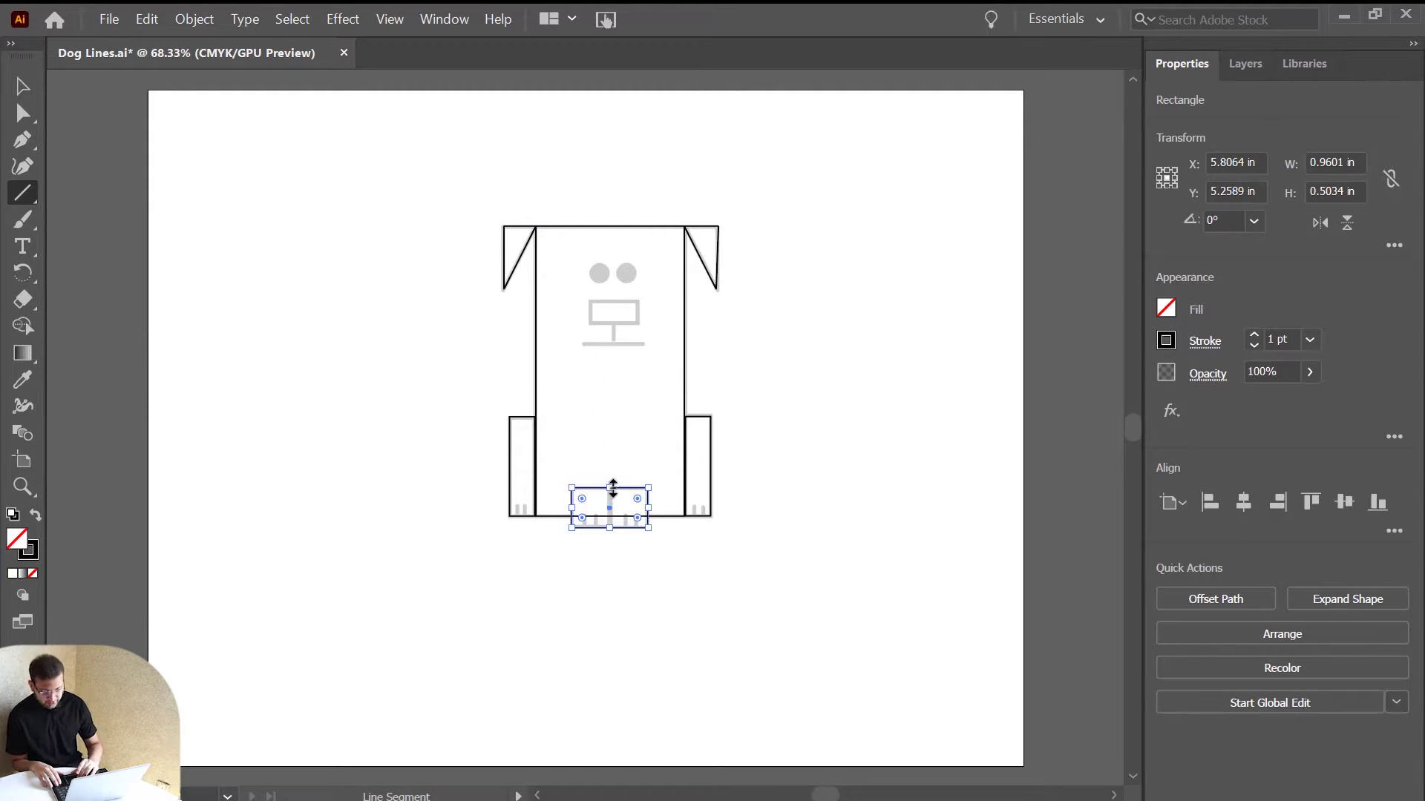
{"action": "left_click", "coordinate": [22, 87]}
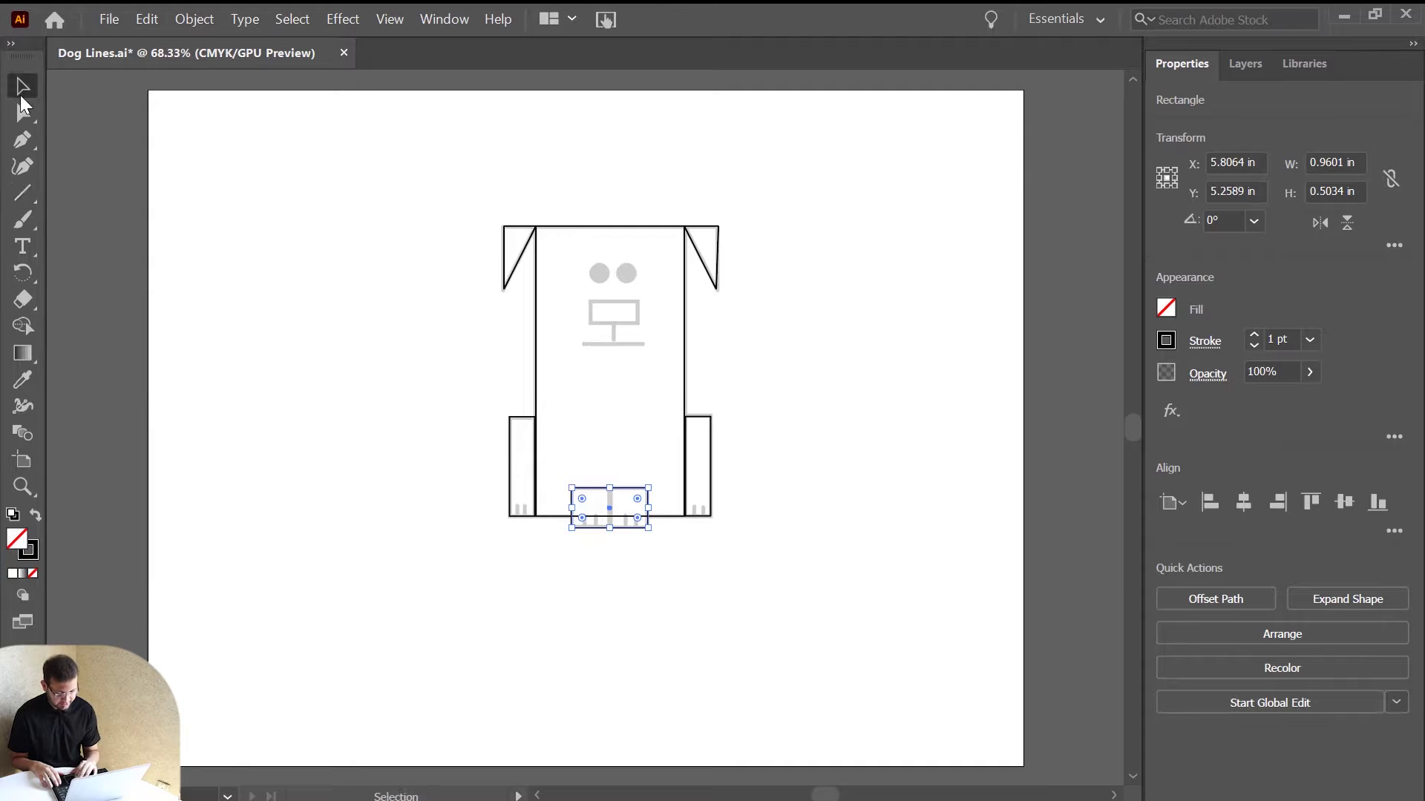
{"action": "left_click", "coordinate": [383, 354]}
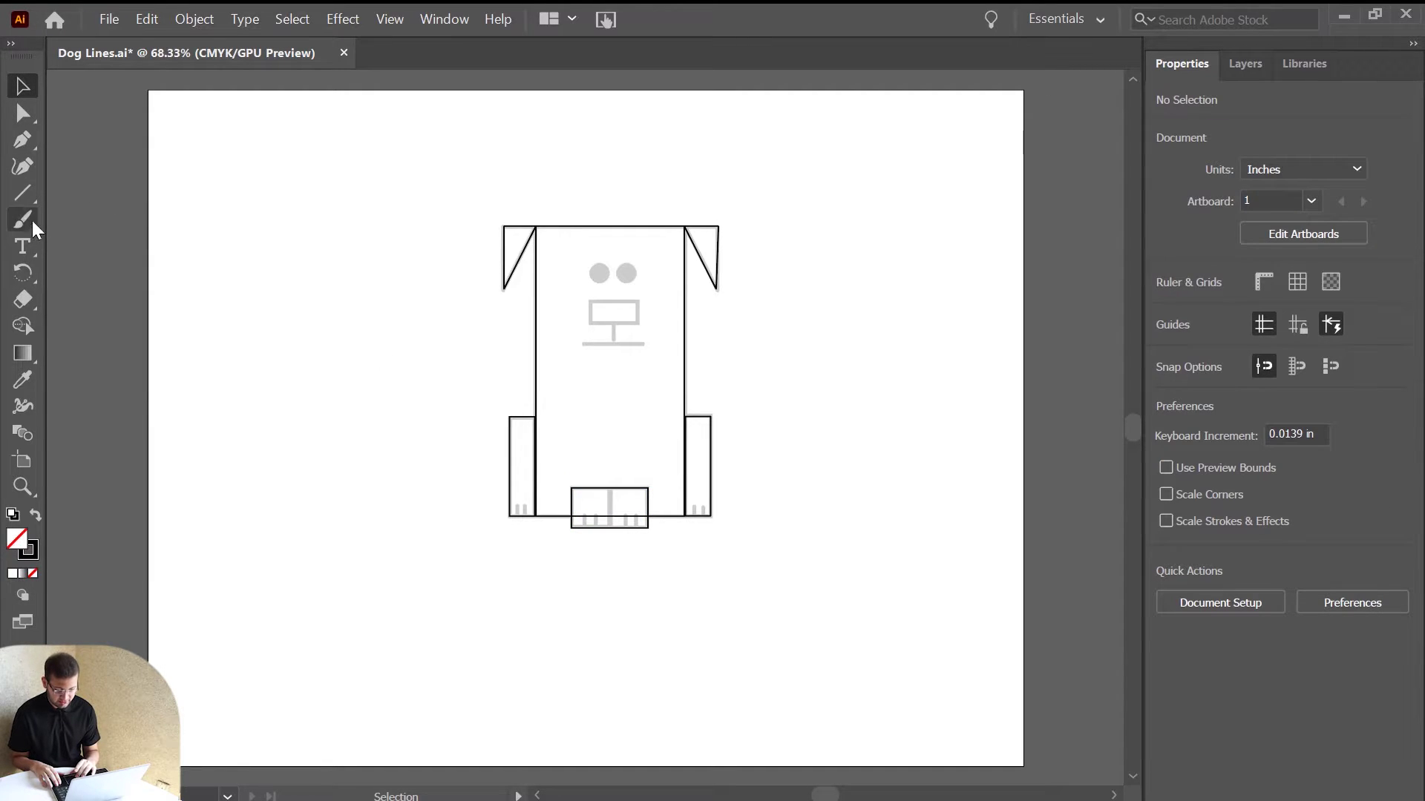
{"action": "left_click", "coordinate": [19, 202]}
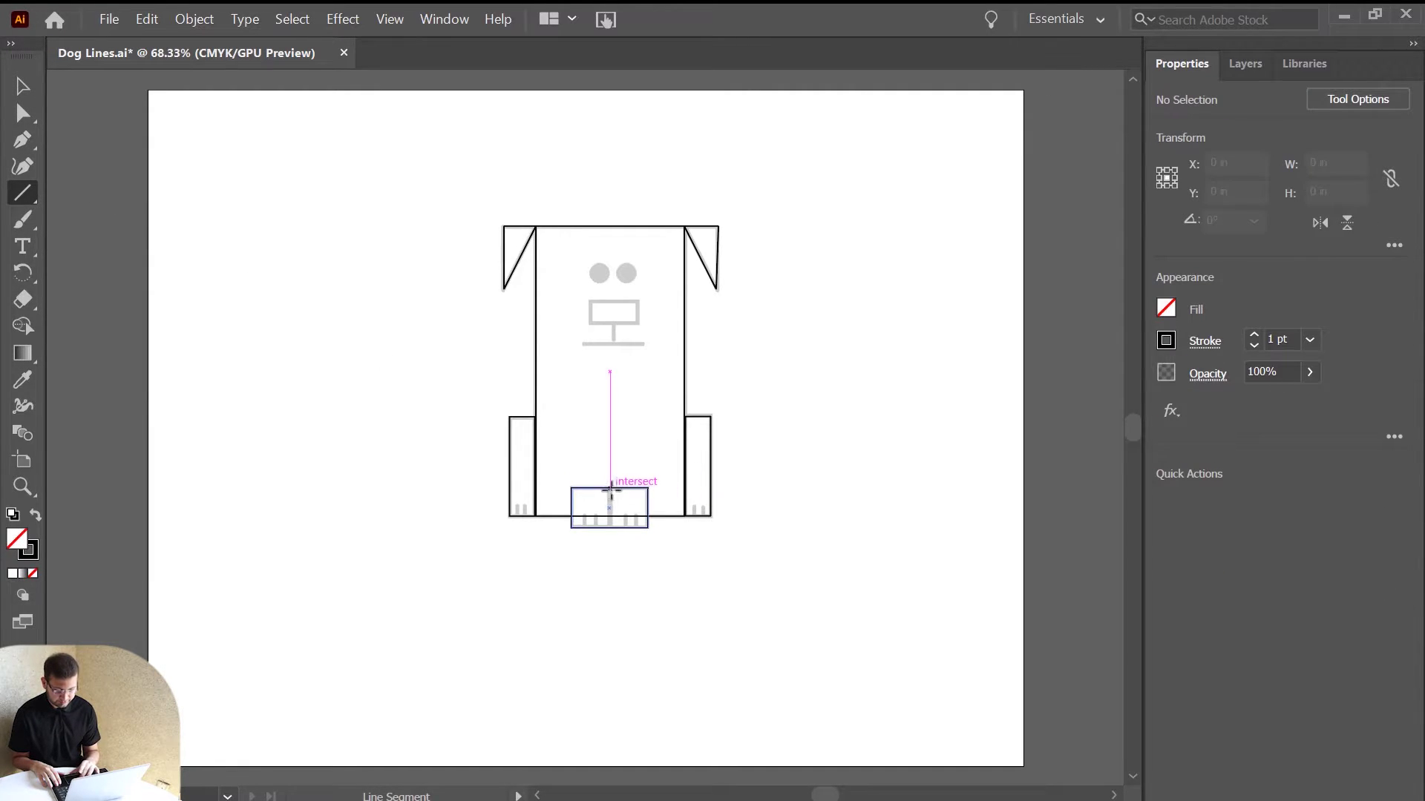
{"action": "left_click_drag", "start_coordinate": [609, 488], "coordinate": [609, 528]}
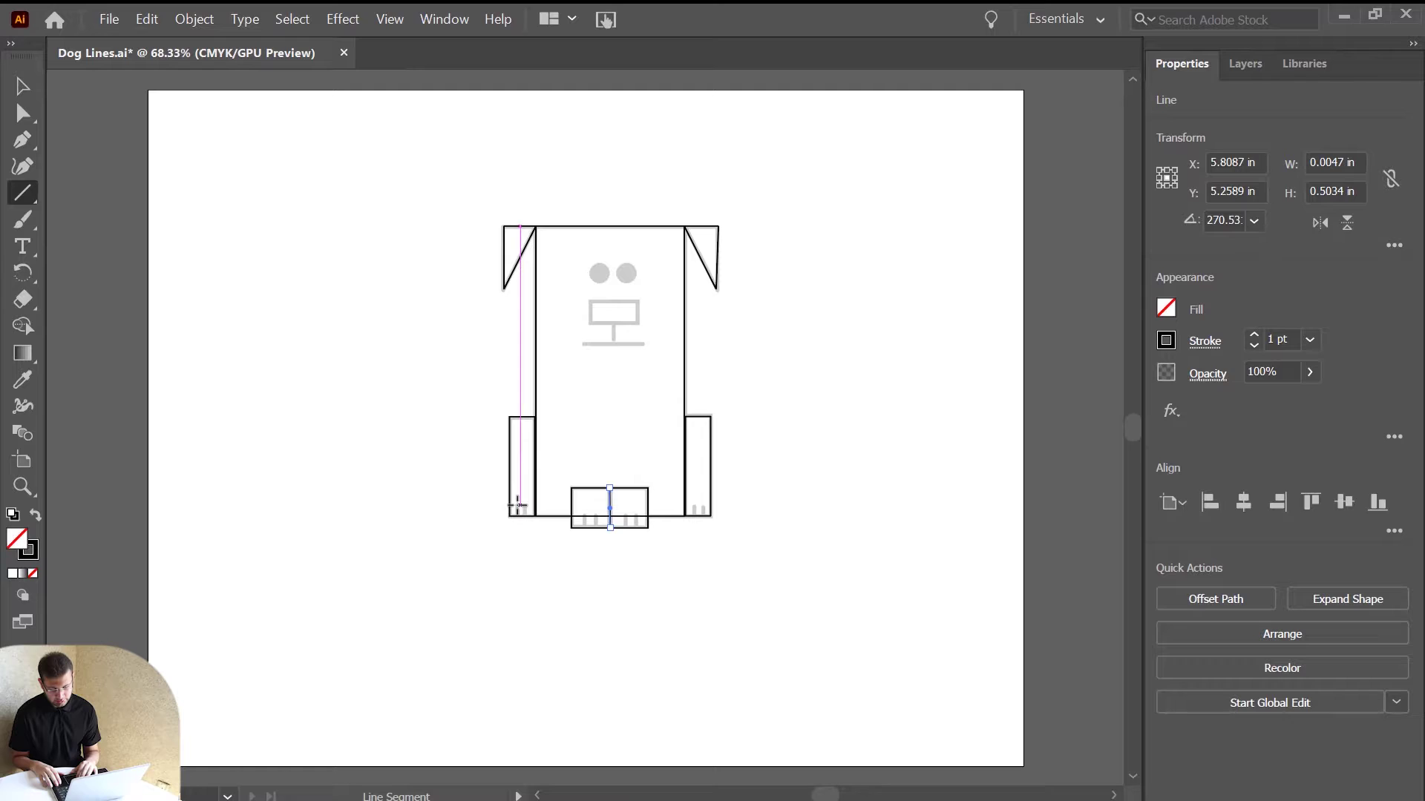
Step: Draw two vertical toe lines about 0.14 in high over the toe marks at the foot of the left side leg
{"action": "left_click_drag", "start_coordinate": [515, 507], "coordinate": [516, 511]}
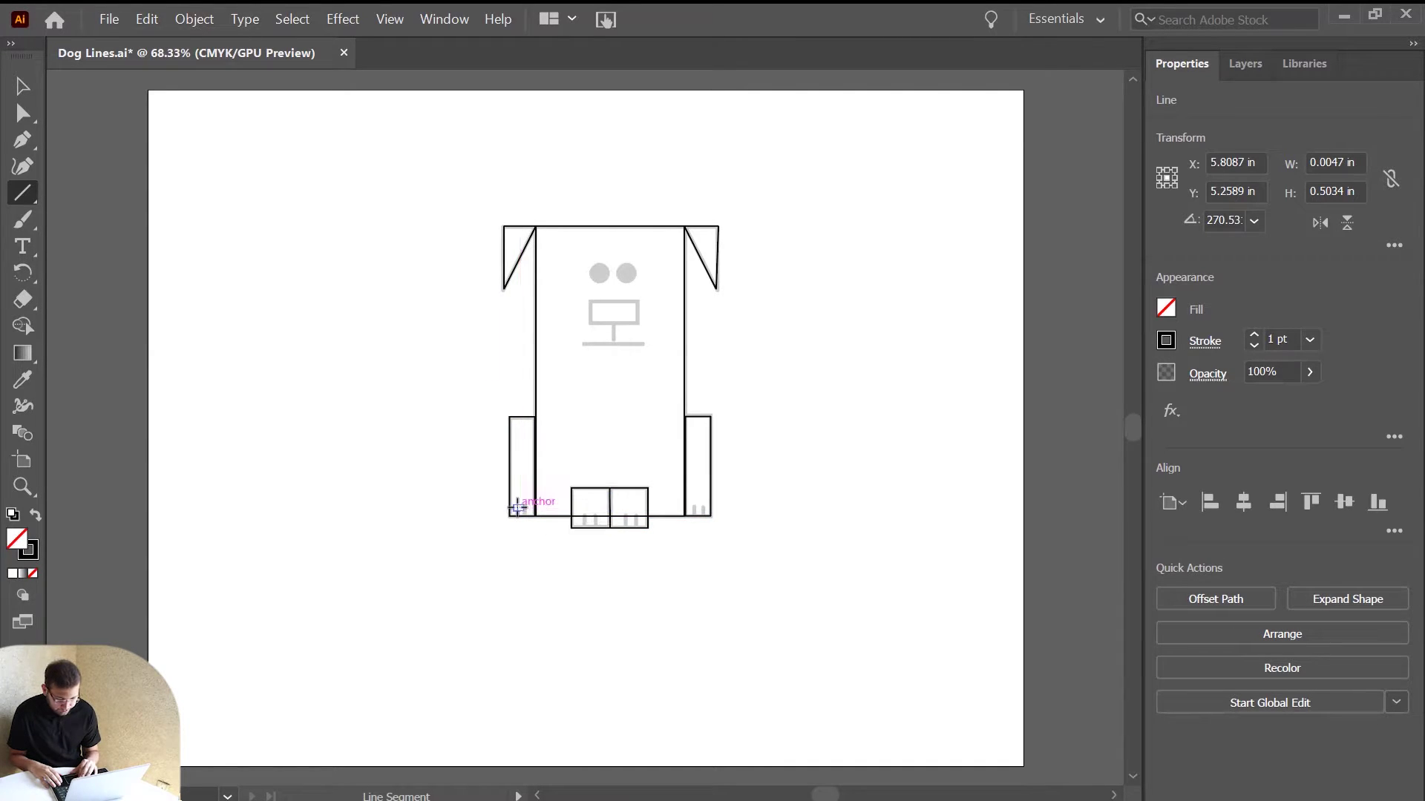
{"action": "key", "text": "ctrl+z"}
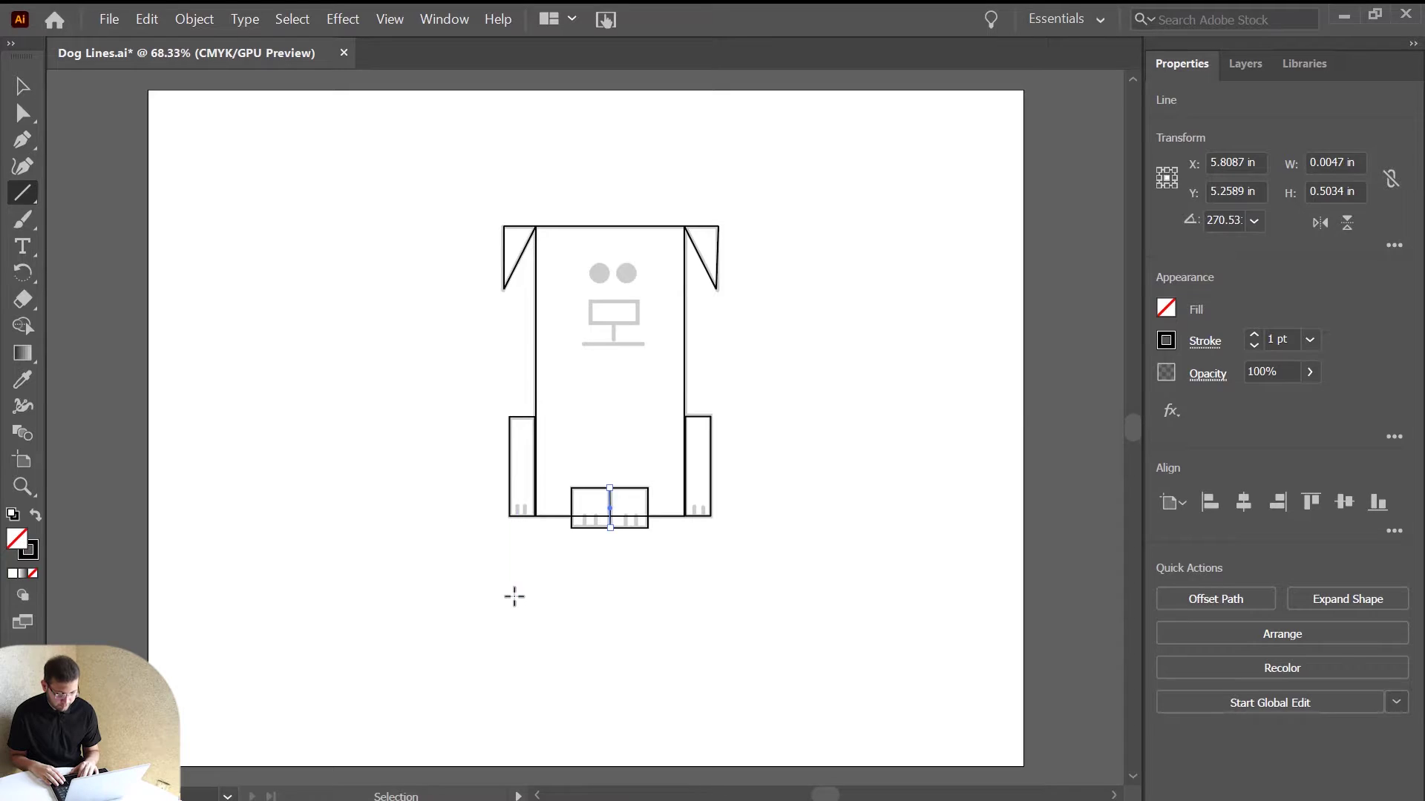
{"action": "key", "text": "ctrl+plus"}
{"action": "key", "text": "ctrl+plus"}
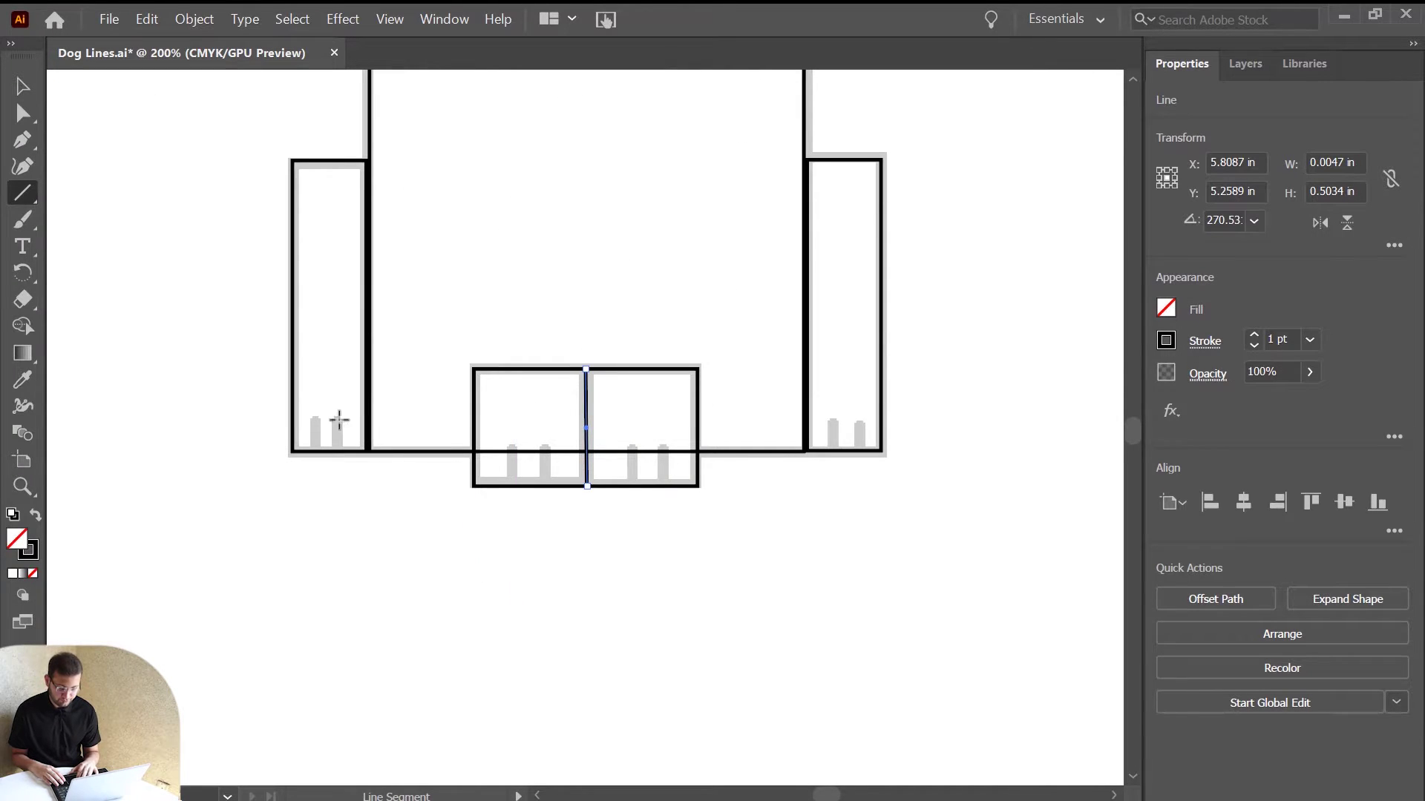
{"action": "mouse_move", "coordinate": [314, 419]}
{"action": "left_mouse_down"}
{"action": "mouse_move", "coordinate": [313, 454]}
{"action": "mouse_move", "coordinate": [335, 451]}
{"action": "left_mouse_up"}
Step: Draw a toe line about 0.15 in high on the left front paw, and nudge a pasted copy over its second toe mark
{"action": "left_click_drag", "start_coordinate": [511, 451], "coordinate": [511, 487]}
{"action": "key", "text": "ctrl+z"}
{"action": "key", "text": "ctrl+c"}
{"action": "key", "text": "ctrl+v"}
{"action": "key", "text": "Right"}
{"action": "key", "text": "Right"}
{"action": "key", "text": "Right"}
{"action": "key", "text": "Right"}
{"action": "key", "text": "Right"}
{"action": "key", "text": "Left"}
{"action": "key", "text": "Left"}
{"action": "key", "text": "Left"}
{"action": "key", "text": "Left"}
{"action": "key", "text": "Left"}
{"action": "key", "text": "Left"}
{"action": "key", "text": "Left"}
{"action": "key", "text": "Left"}
{"action": "key", "text": "Left"}
{"action": "key", "text": "Left"}
{"action": "key", "text": "Left"}
{"action": "key", "text": "Left"}
{"action": "key", "text": "Left"}
{"action": "key", "text": "Left"}
{"action": "key", "text": "Left"}
{"action": "key", "text": "Down"}
{"action": "key", "text": "Down"}
{"action": "key", "text": "Down"}
{"action": "key", "text": "Down"}
{"action": "key", "text": "Down"}
{"action": "key", "text": "Down"}
{"action": "key", "text": "Down"}
{"action": "key", "text": "Down"}
{"action": "key", "text": "Down"}
{"action": "key", "text": "Down"}
{"action": "key", "text": "Down"}
{"action": "key", "text": "Left"}
{"action": "key", "text": "Left"}
{"action": "key", "text": "Left"}
{"action": "key", "text": "Down"}
{"action": "key", "text": "Down"}
{"action": "key", "text": "Up"}
{"action": "key", "text": "Right"}
Step: Paste another copy of the front toe line and nudge it over the right front paw's first toe mark
{"action": "key", "text": "ctrl+v"}
{"action": "key", "text": "Right"}
{"action": "key", "text": "Right"}
{"action": "key", "text": "Right"}
{"action": "key", "text": "Right"}
{"action": "key", "text": "Right"}
{"action": "key", "text": "Right"}
{"action": "key", "text": "Right"}
{"action": "key", "text": "Right"}
{"action": "key", "text": "Right"}
{"action": "key", "text": "Right"}
{"action": "key", "text": "Right"}
{"action": "key", "text": "Right"}
{"action": "key", "text": "Down"}
{"action": "key", "text": "Down"}
{"action": "key", "text": "Down"}
{"action": "key", "text": "Down"}
{"action": "key", "text": "Down"}
{"action": "key", "text": "Down"}
{"action": "key", "text": "Down"}
{"action": "key", "text": "Down"}
{"action": "key", "text": "Down"}
{"action": "key", "text": "Down"}
{"action": "key", "text": "Down"}
{"action": "key", "text": "Down"}
{"action": "key", "text": "Right"}
{"action": "key", "text": "Right"}
{"action": "key", "text": "Right"}
Step: Paste a toe line over the right front paw's second toe mark at about X 6.14 in, Y 5.43 in, and save the document
{"action": "key", "text": "ctrl+v"}
{"action": "key", "text": "Right"}
{"action": "key", "text": "Right"}
{"action": "key", "text": "Right"}
{"action": "key", "text": "Right"}
{"action": "key", "text": "Right"}
{"action": "key", "text": "Right"}
{"action": "key", "text": "Right"}
{"action": "key", "text": "Right"}
{"action": "key", "text": "Right"}
{"action": "key", "text": "Right"}
{"action": "key", "text": "Right"}
{"action": "key", "text": "Right"}
{"action": "key", "text": "Right"}
{"action": "key", "text": "Right"}
{"action": "key", "text": "Right"}
{"action": "key", "text": "Right"}
{"action": "key", "text": "Right"}
{"action": "key", "text": "Right"}
{"action": "key", "text": "Right"}
{"action": "key", "text": "Right"}
{"action": "key", "text": "Down"}
{"action": "key", "text": "Down"}
{"action": "key", "text": "Down"}
{"action": "key", "text": "Down"}
{"action": "key", "text": "Down"}
{"action": "key", "text": "Down"}
{"action": "key", "text": "Down"}
{"action": "key", "text": "Down"}
{"action": "key", "text": "Down"}
{"action": "key", "text": "Down"}
{"action": "key", "text": "Down"}
{"action": "key", "text": "Down"}
{"action": "key", "text": "ctrl+s"}
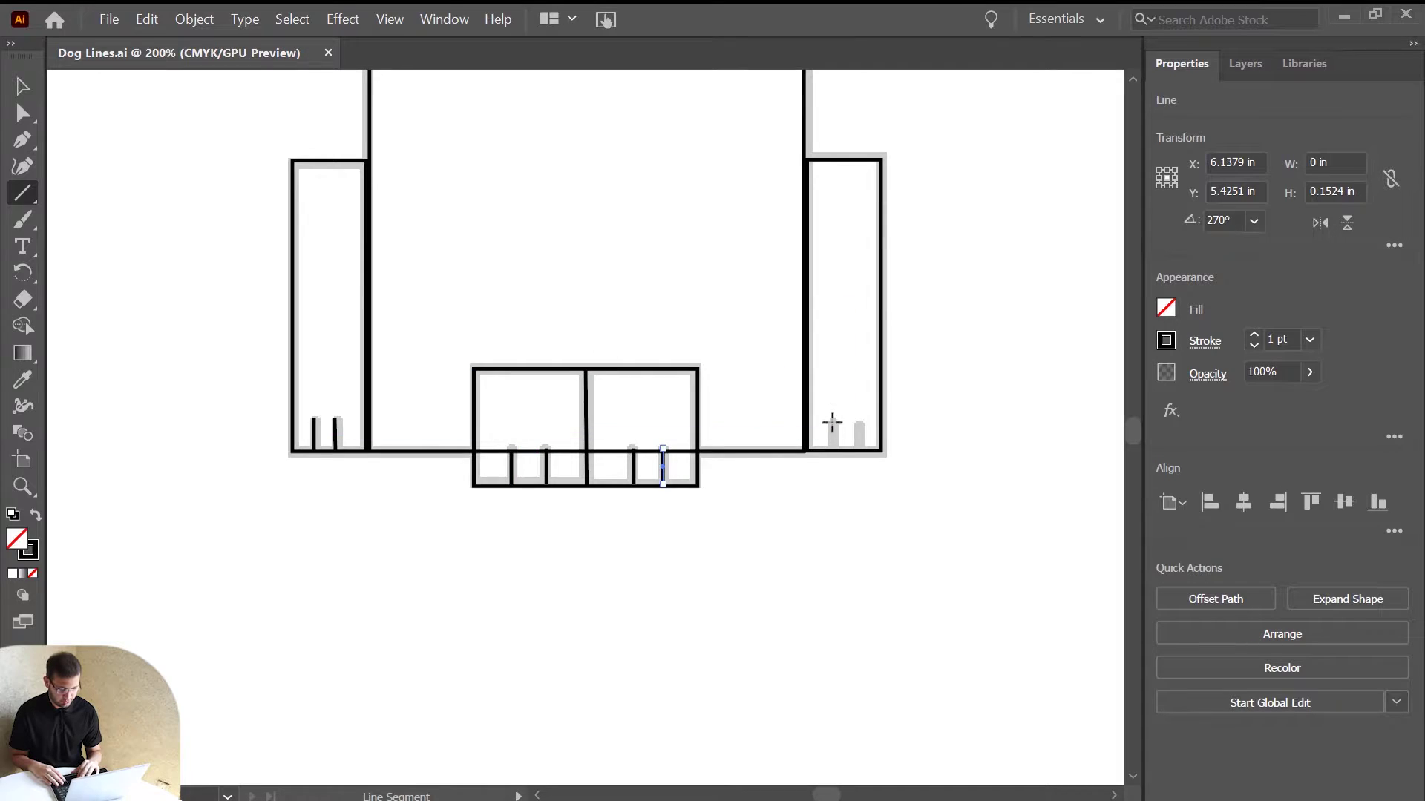
Step: Copy the left side leg's first toe line, paste it, and nudge the copy over the right side leg's first toe mark
{"action": "key", "text": "v"}
{"action": "left_click", "coordinate": [315, 433]}
{"action": "left_click_drag", "start_coordinate": [319, 458], "coordinate": [556, 423]}
{"action": "key", "text": "ctrl+z"}
{"action": "key", "text": "ctrl+c"}
{"action": "key", "text": "ctrl+v"}
{"action": "key", "text": "shift+Right"}
{"action": "key", "text": "shift+Right"}
{"action": "key", "text": "shift+Right"}
{"action": "key", "text": "shift+Right"}
{"action": "key", "text": "shift+Right"}
{"action": "key", "text": "shift+Right"}
{"action": "key", "text": "shift+Right"}
{"action": "key", "text": "shift+Right"}
{"action": "key", "text": "shift+Right"}
{"action": "key", "text": "shift+Right"}
{"action": "key", "text": "shift+Right"}
{"action": "key", "text": "shift+Left"}
{"action": "key", "text": "shift+Left"}
{"action": "key", "text": "shift+Left"}
{"action": "key", "text": "shift+Left"}
{"action": "key", "text": "Right"}
{"action": "key", "text": "Right"}
{"action": "key", "text": "Right"}
{"action": "key", "text": "Right"}
{"action": "key", "text": "Down"}
{"action": "key", "text": "Down"}
{"action": "key", "text": "Down"}
Step: Paste a toe line and nudge it over the right side leg's second toe mark at about X 6.99 in, Y 5.29 in
{"action": "key", "text": "ctrl+v"}
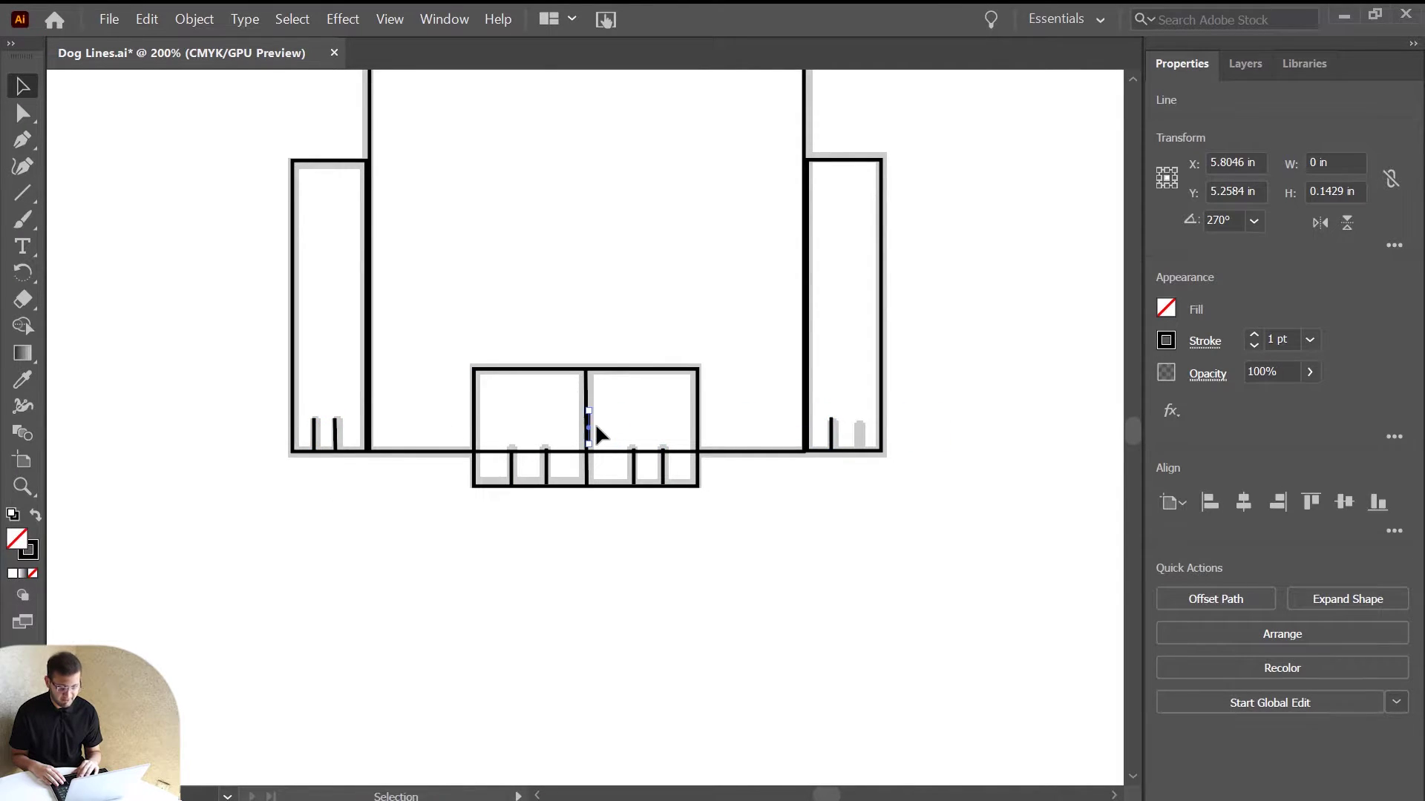
{"action": "key", "text": "shift+Right"}
{"action": "key", "text": "shift+Right"}
{"action": "key", "text": "shift+Right"}
{"action": "key", "text": "shift+Right"}
{"action": "key", "text": "shift+Right"}
{"action": "key", "text": "shift+Right"}
{"action": "key", "text": "shift+Right"}
{"action": "key", "text": "shift+Right"}
{"action": "key", "text": "Right"}
{"action": "key", "text": "Right"}
{"action": "key", "text": "Right"}
{"action": "key", "text": "Right"}
{"action": "key", "text": "Down"}
{"action": "key", "text": "Down"}
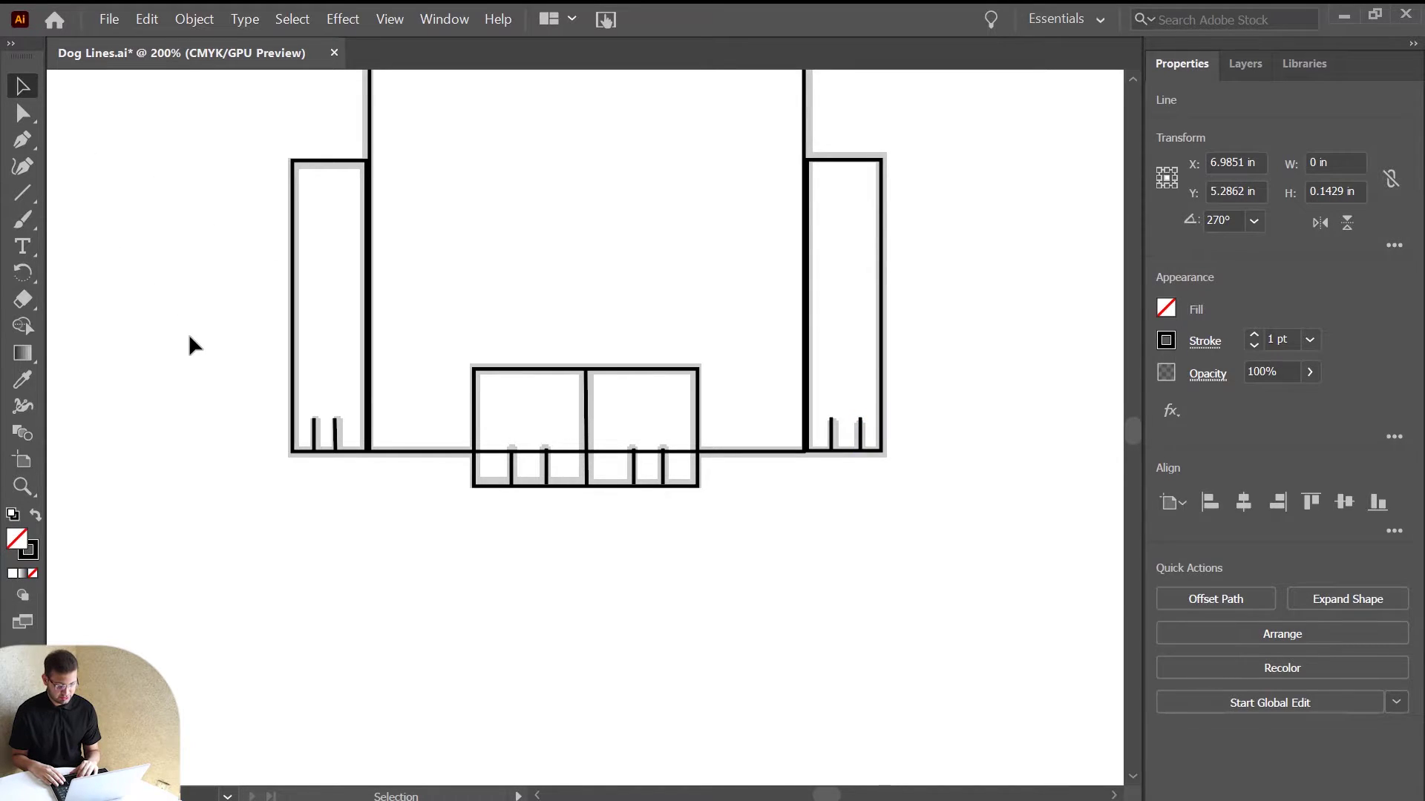
Step: Draw a circle about 0.25 in across over the dog's left eye mark and fill it black
{"action": "scroll", "coordinate": [537, 542], "scroll_direction": "up", "scroll_amount": 10}
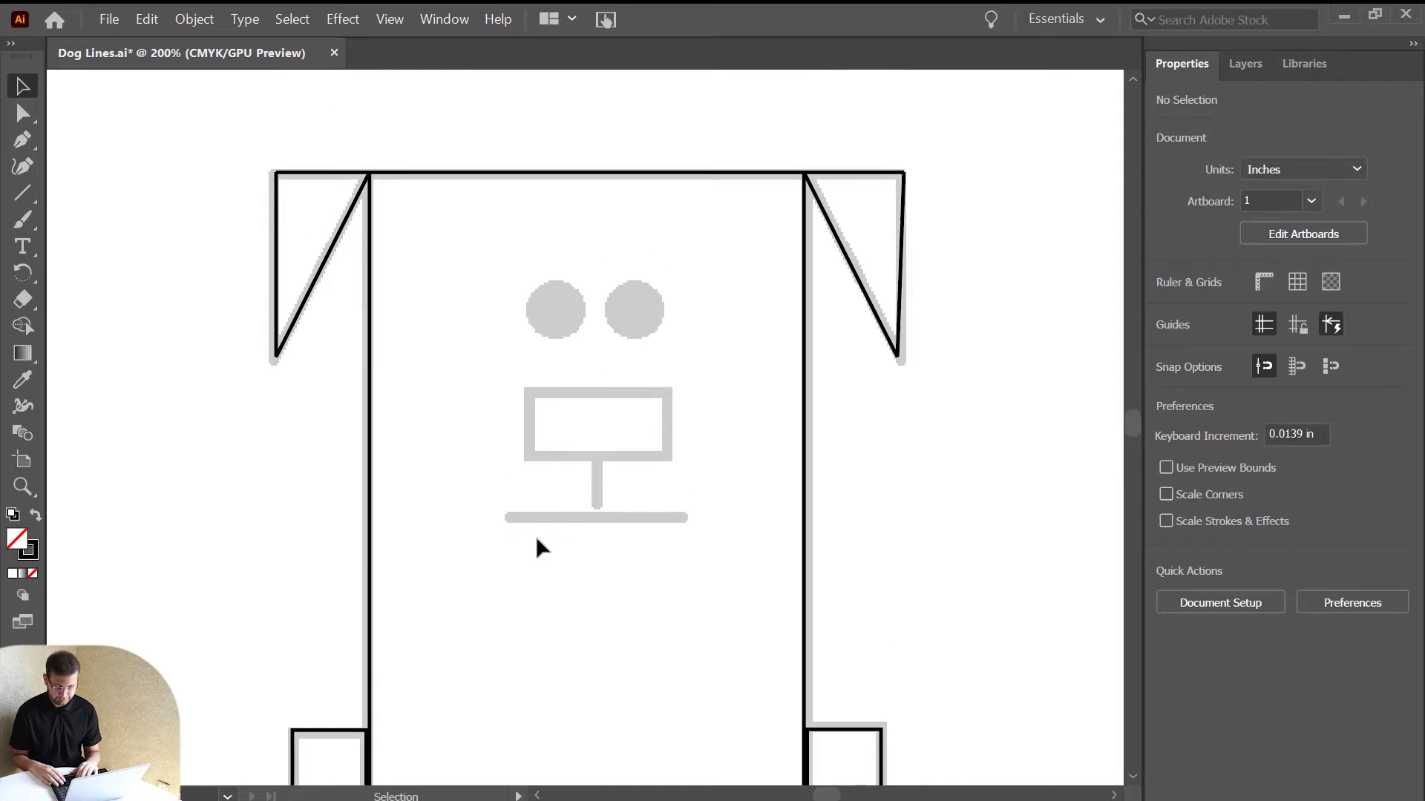
{"action": "scroll", "coordinate": [537, 547], "scroll_direction": "up", "scroll_amount": 5}
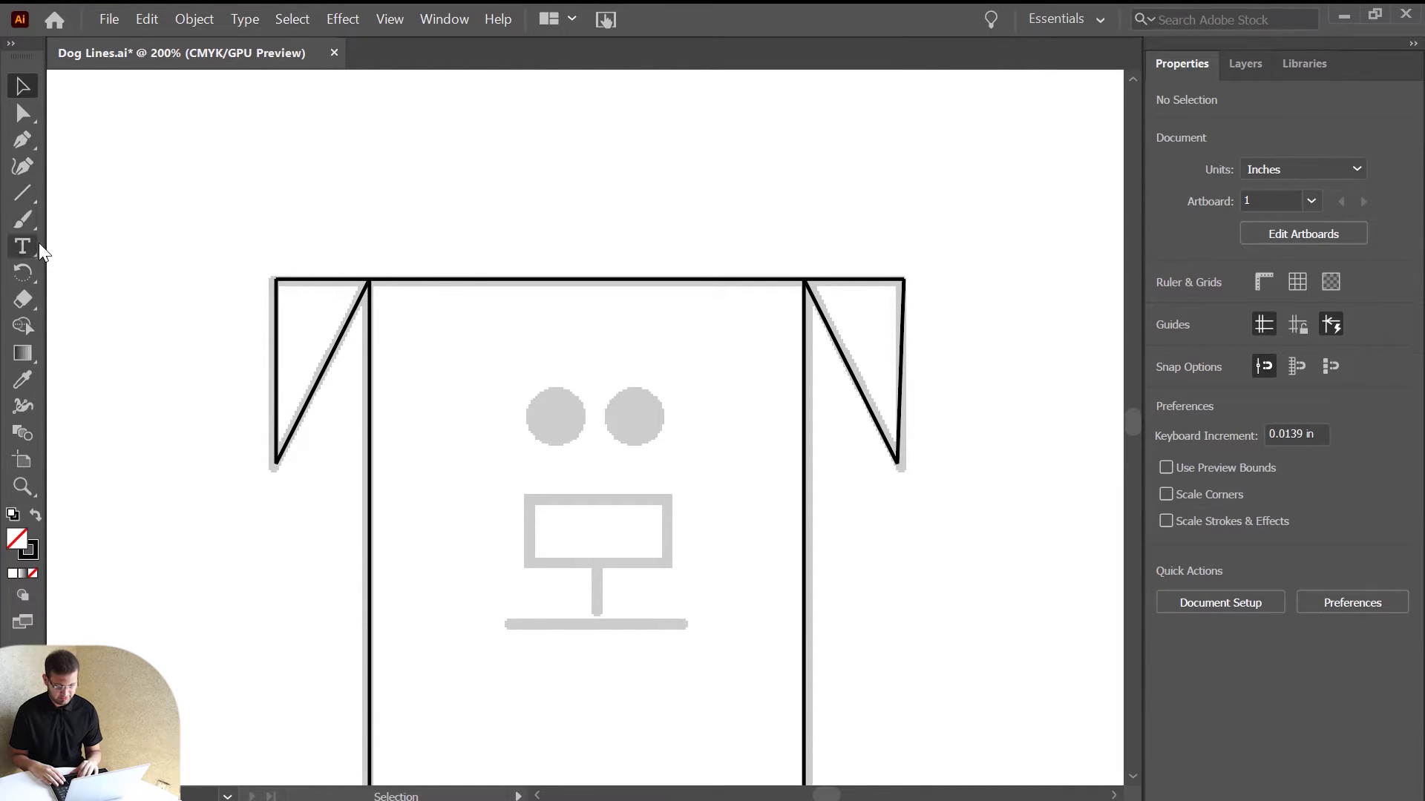
{"action": "left_click_drag", "start_coordinate": [22, 193], "coordinate": [82, 221]}
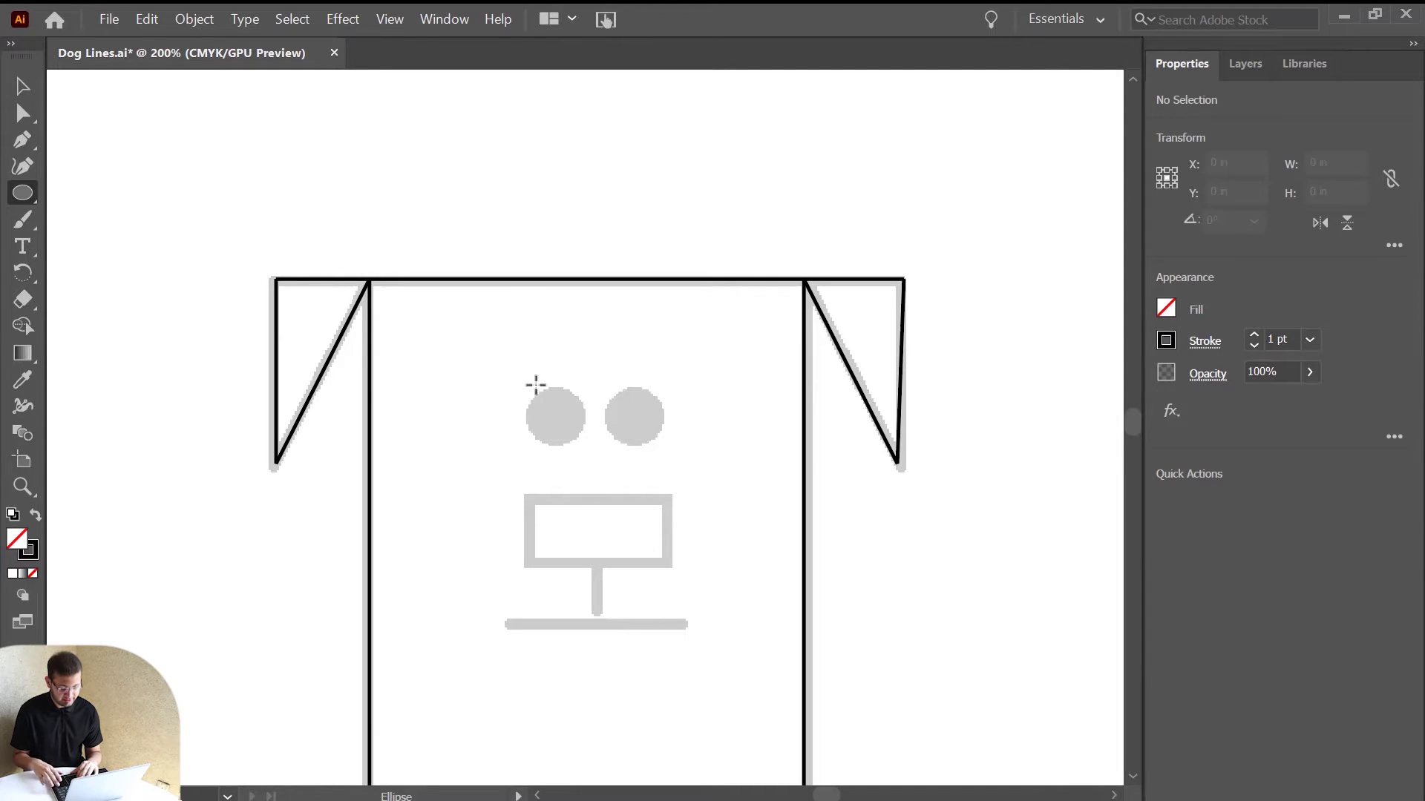
{"action": "left_click_drag", "start_coordinate": [525, 385], "coordinate": [583, 445]}
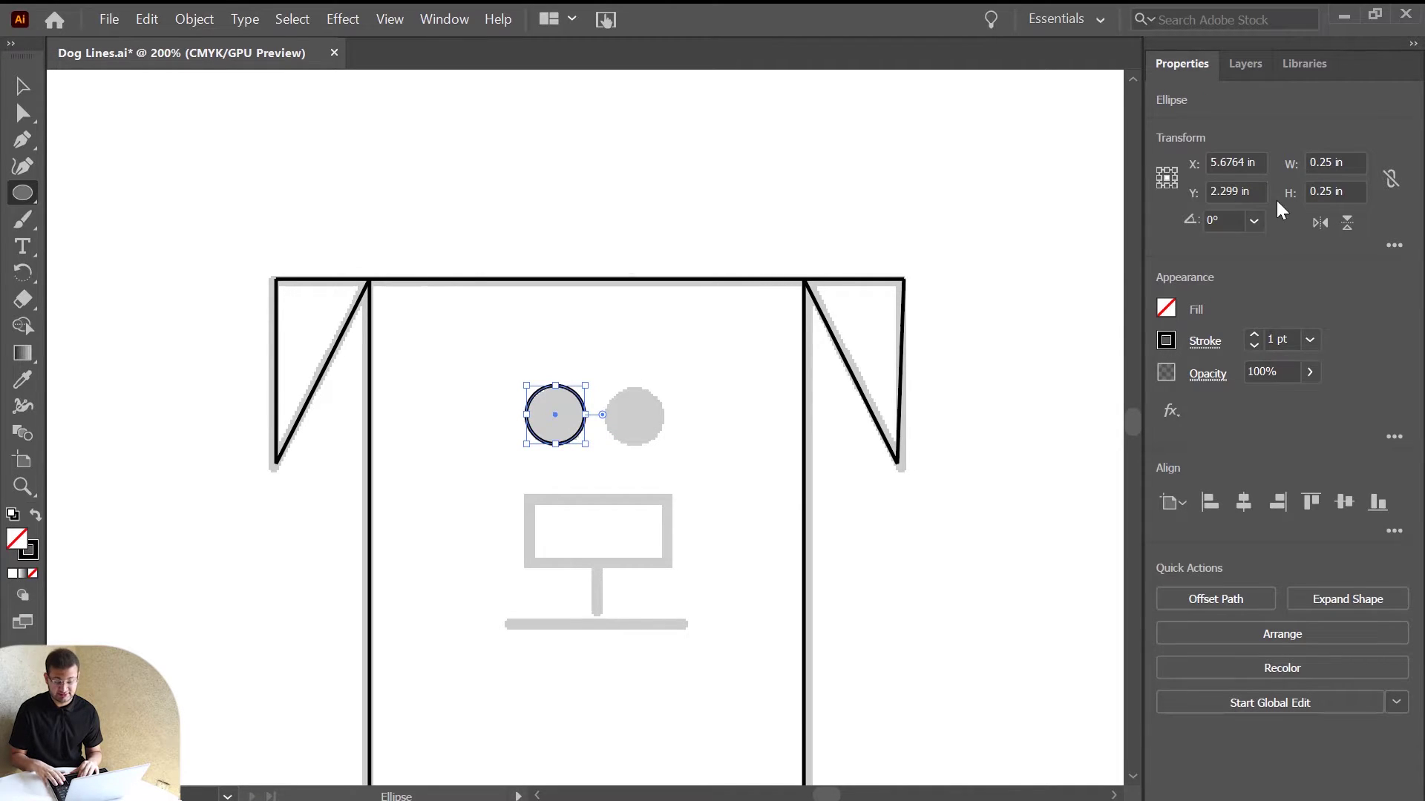
{"action": "left_click", "coordinate": [1167, 308]}
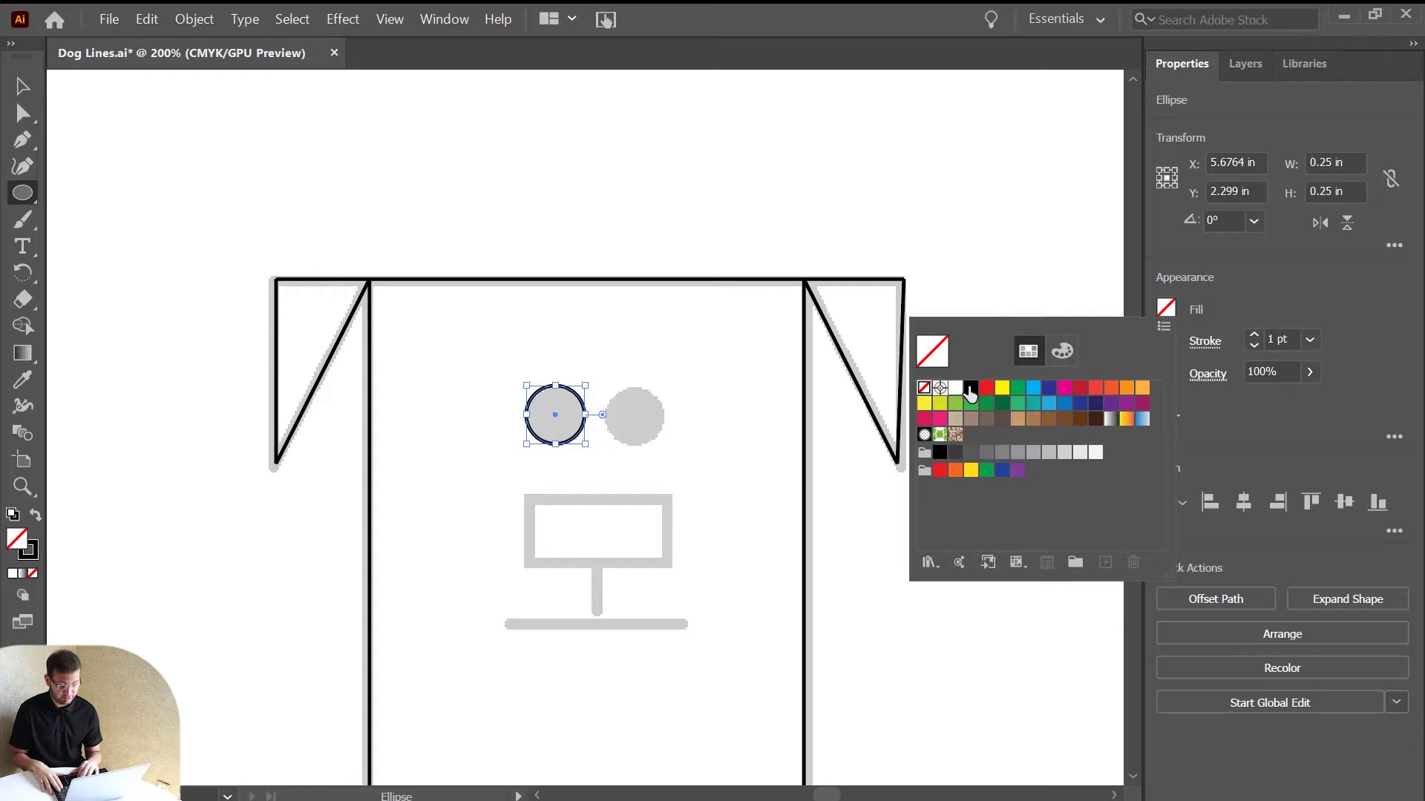
{"action": "left_click", "coordinate": [971, 394]}
Step: Paste a copy of the black eye circle and nudge it over the right eye mark at about X 6.03 in, Y 2.30 in
{"action": "left_click", "coordinate": [20, 89]}
{"action": "key", "text": "ctrl+v"}
{"action": "key", "text": "Right"}
{"action": "key", "text": "Right"}
{"action": "key", "text": "Right"}
{"action": "key", "text": "Right"}
{"action": "key", "text": "Right"}
{"action": "key", "text": "Right"}
{"action": "key", "text": "Right"}
{"action": "key", "text": "Right"}
{"action": "key", "text": "Right"}
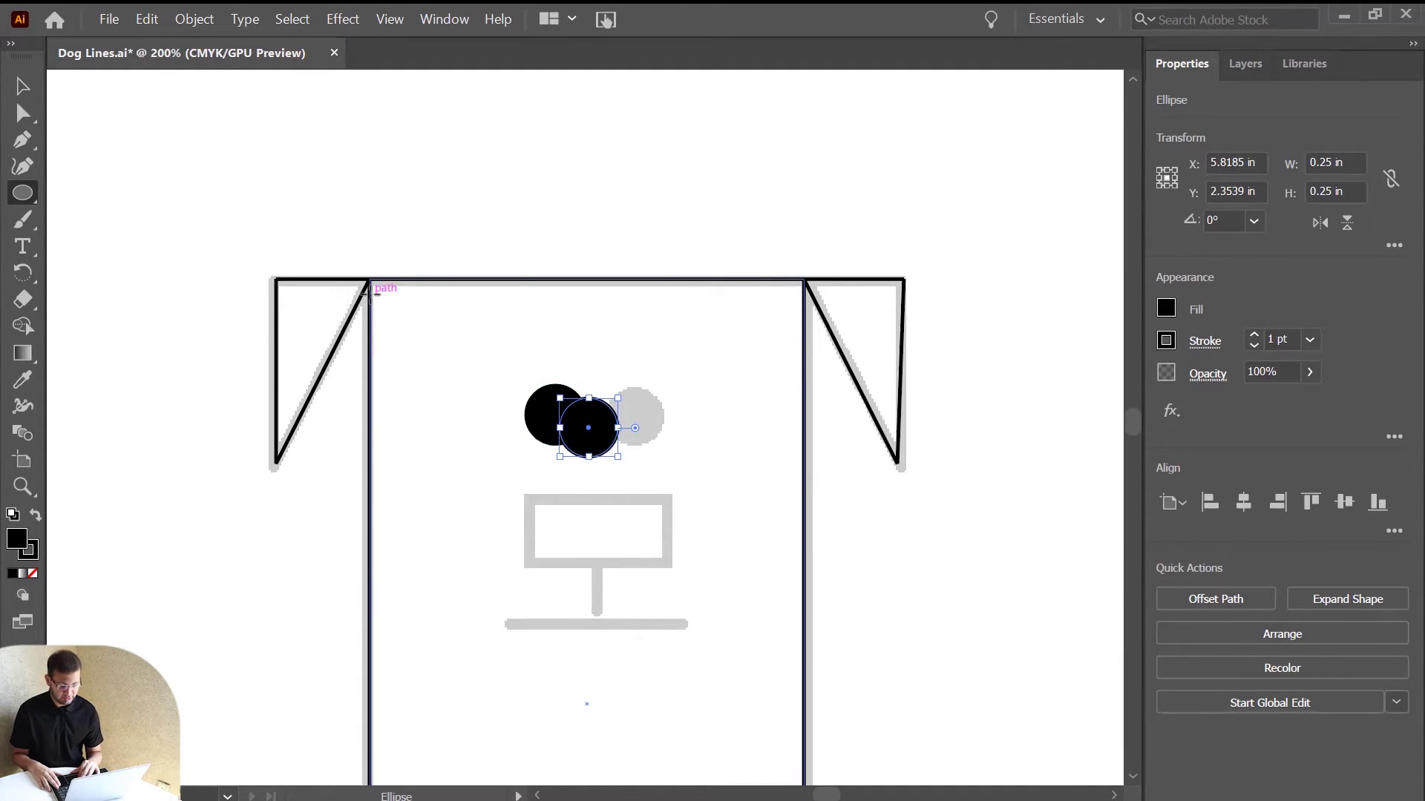
{"action": "key", "text": "Up"}
{"action": "key", "text": "Up"}
{"action": "key", "text": "Up"}
{"action": "key", "text": "Right"}
{"action": "key", "text": "Right"}
{"action": "key", "text": "Right"}
{"action": "key", "text": "Right"}
{"action": "key", "text": "Right"}
{"action": "key", "text": "Right"}
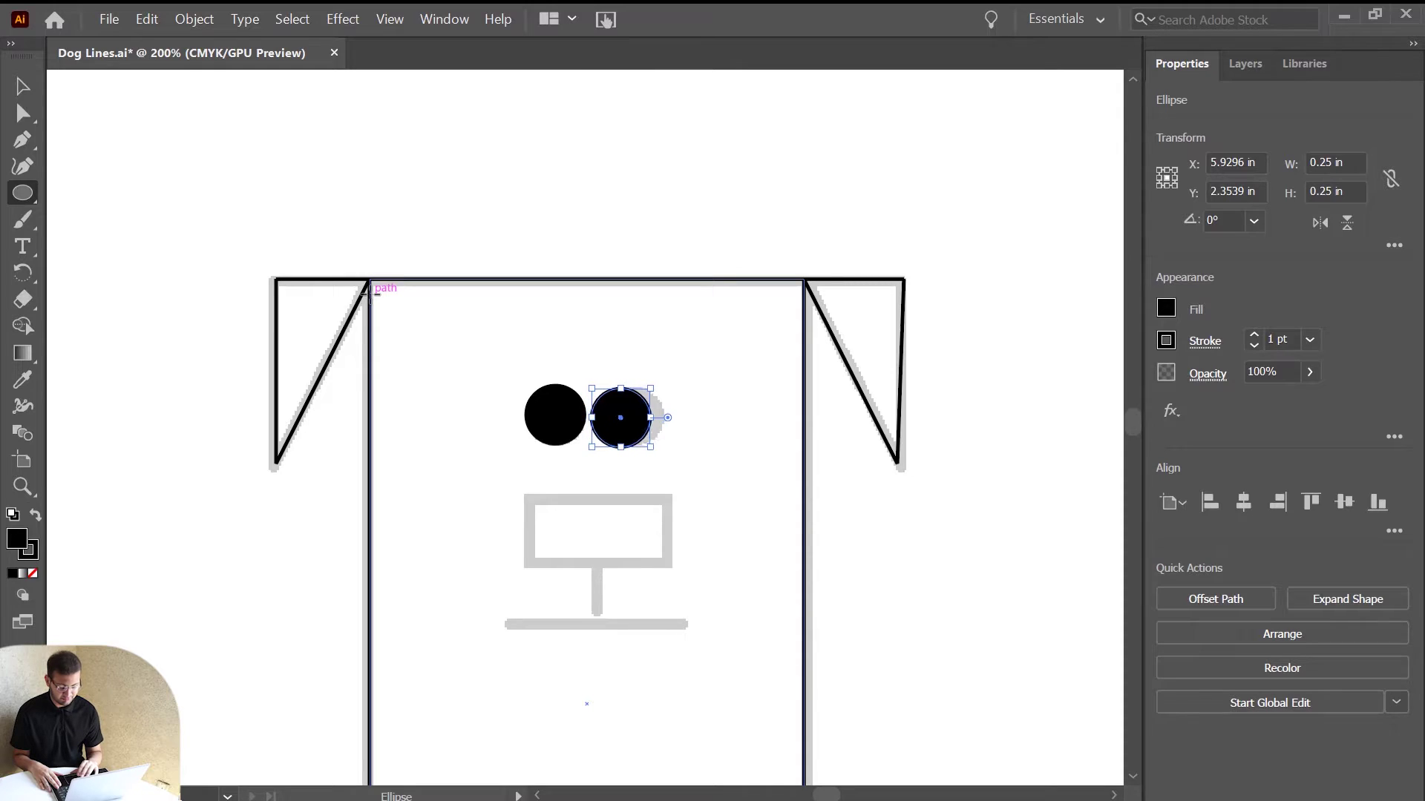
{"action": "key", "text": "Up"}
{"action": "key", "text": "Right"}
{"action": "key", "text": "Right"}
{"action": "key", "text": "Left"}
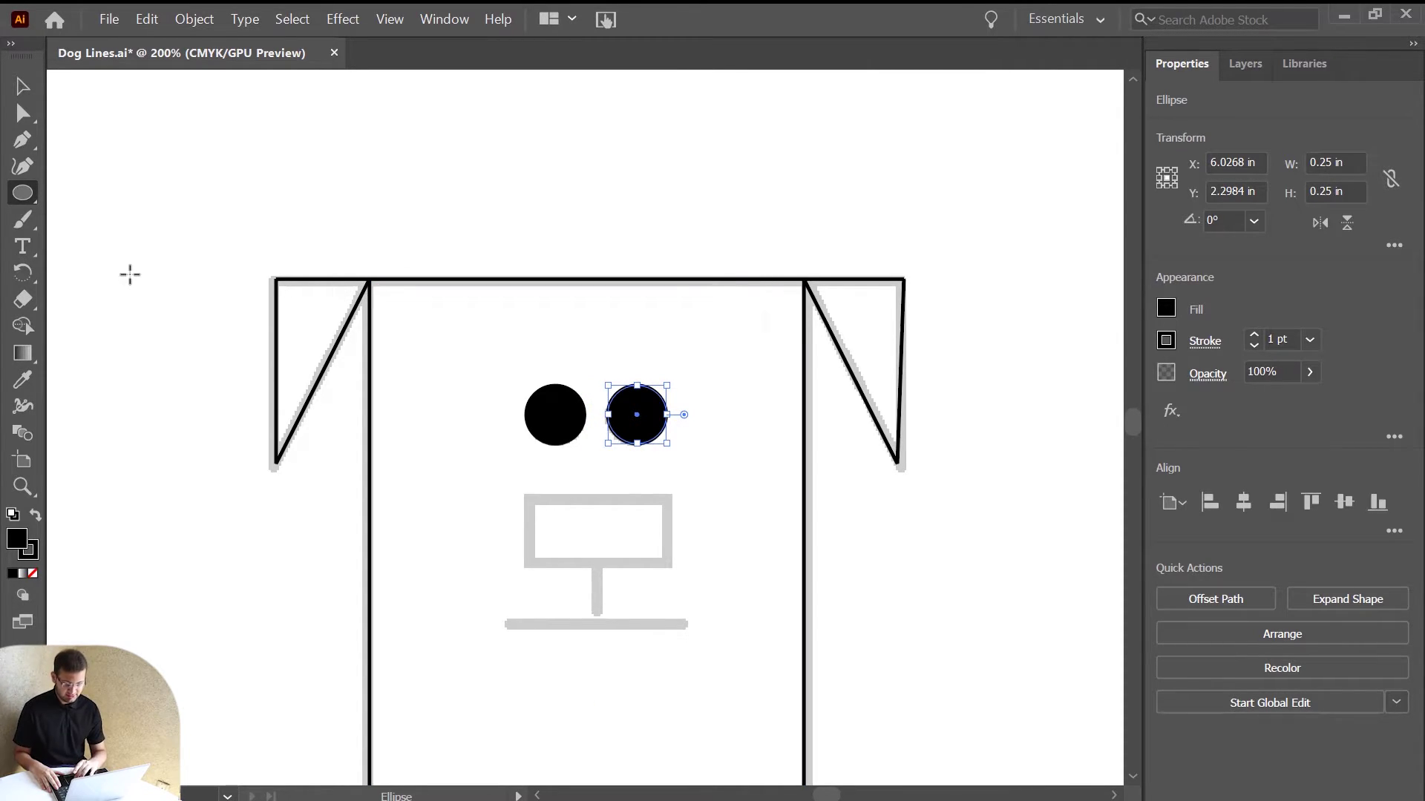
Step: Draw a rectangle about 0.62 by 0.29 in over the nose mark and nudge it up slightly to align it
{"action": "left_click", "coordinate": [23, 192]}
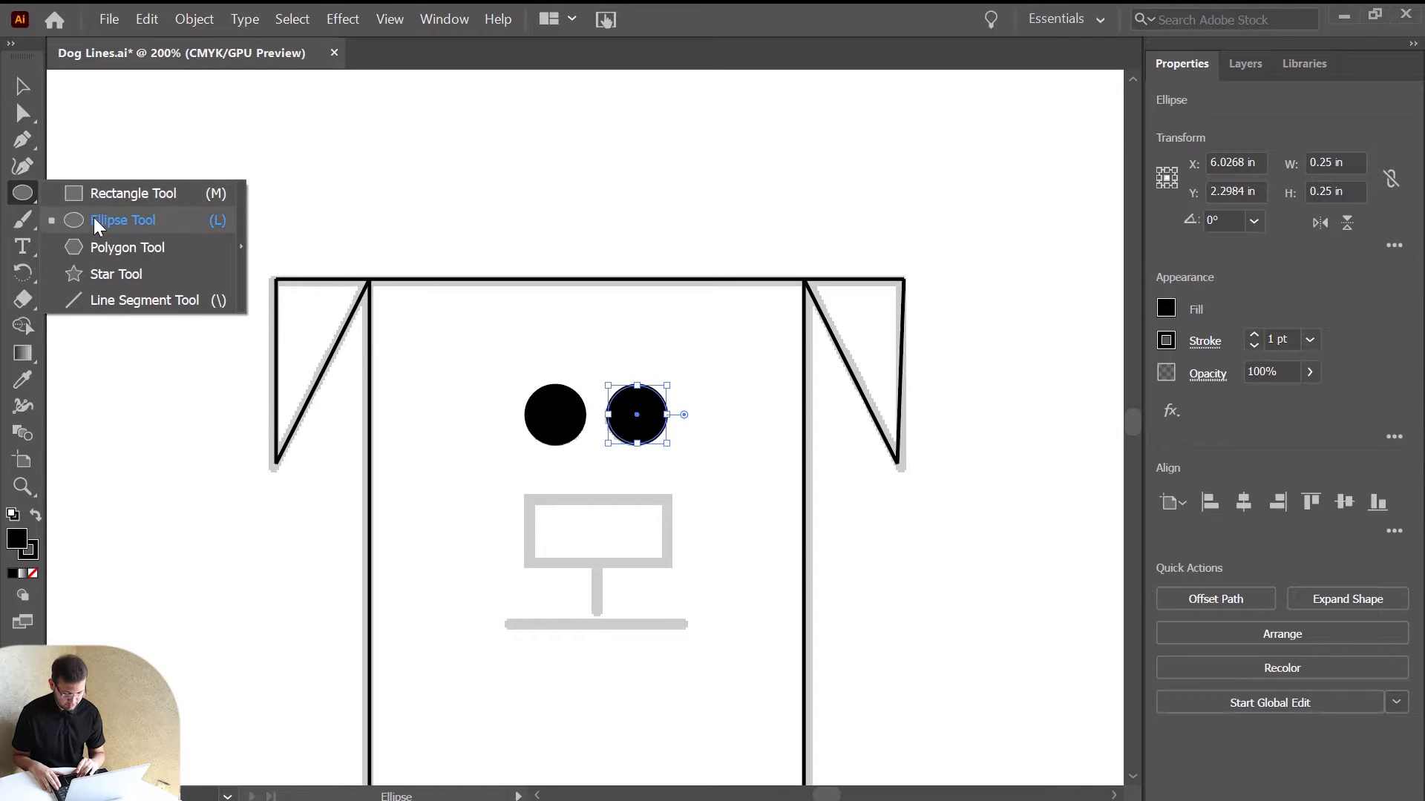
{"action": "left_click", "coordinate": [113, 200]}
{"action": "left_click_drag", "start_coordinate": [527, 500], "coordinate": [671, 567]}
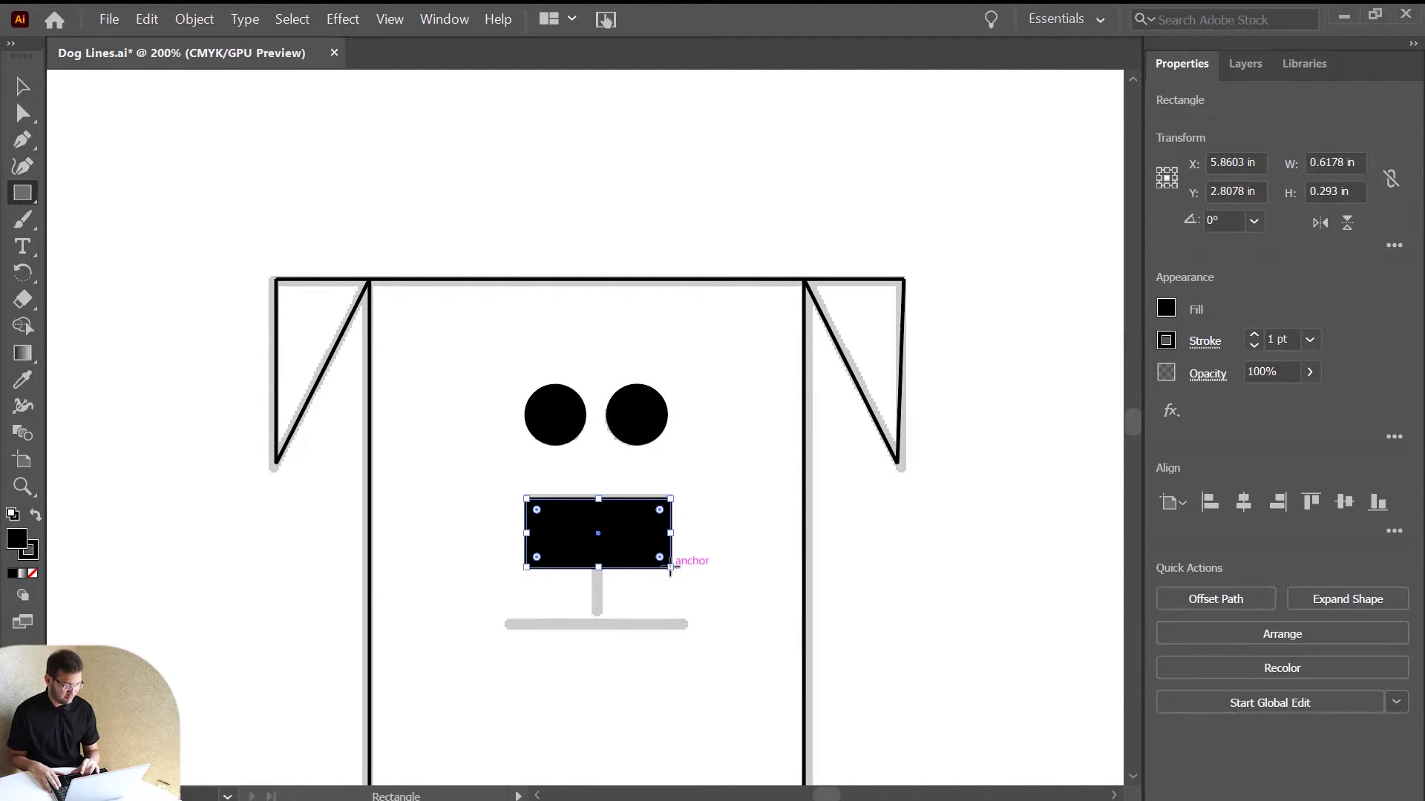
{"action": "key", "text": "Up"}
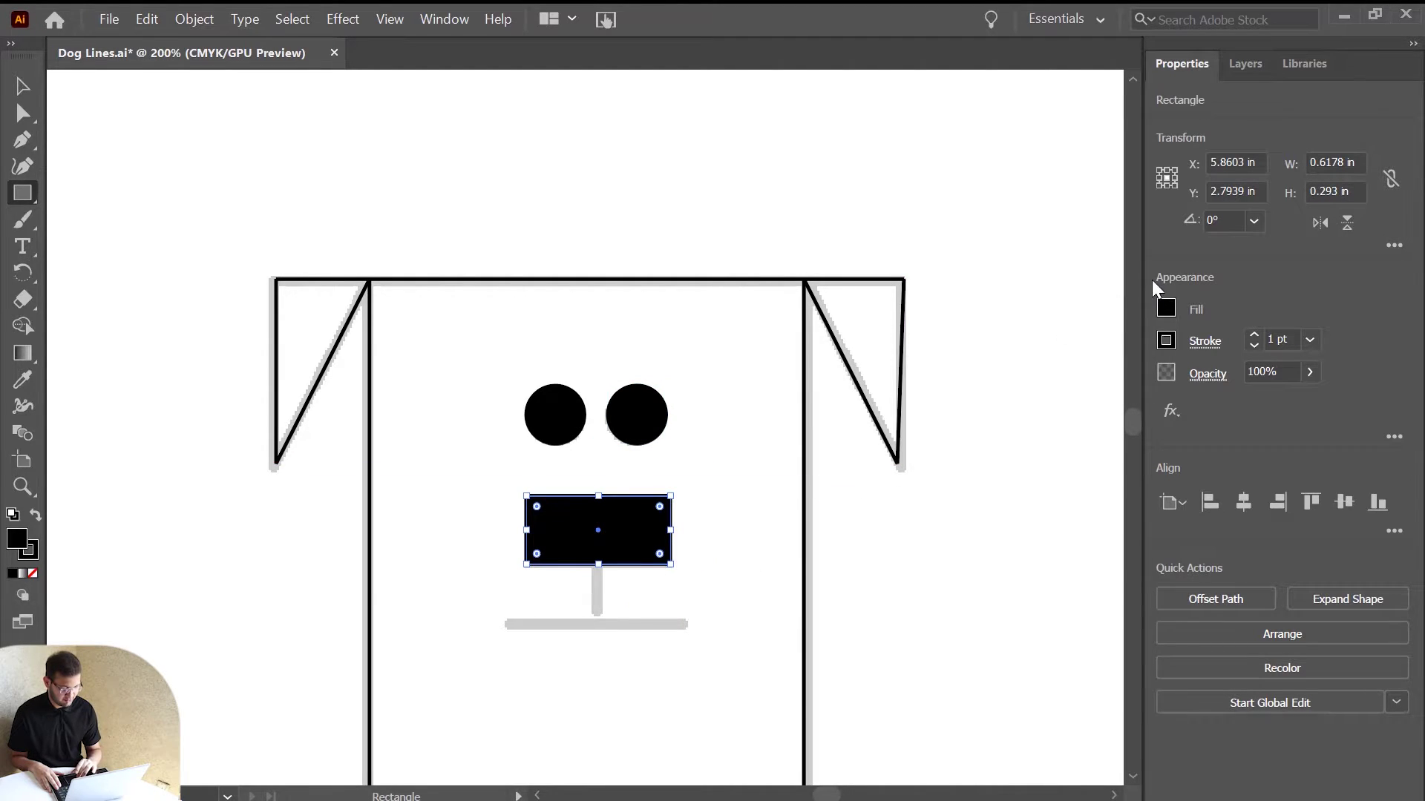
Step: Give the nose rectangle a white fill and a 2 pt stroke, and deselect it
{"action": "left_click", "coordinate": [1171, 310]}
{"action": "left_click", "coordinate": [955, 387]}
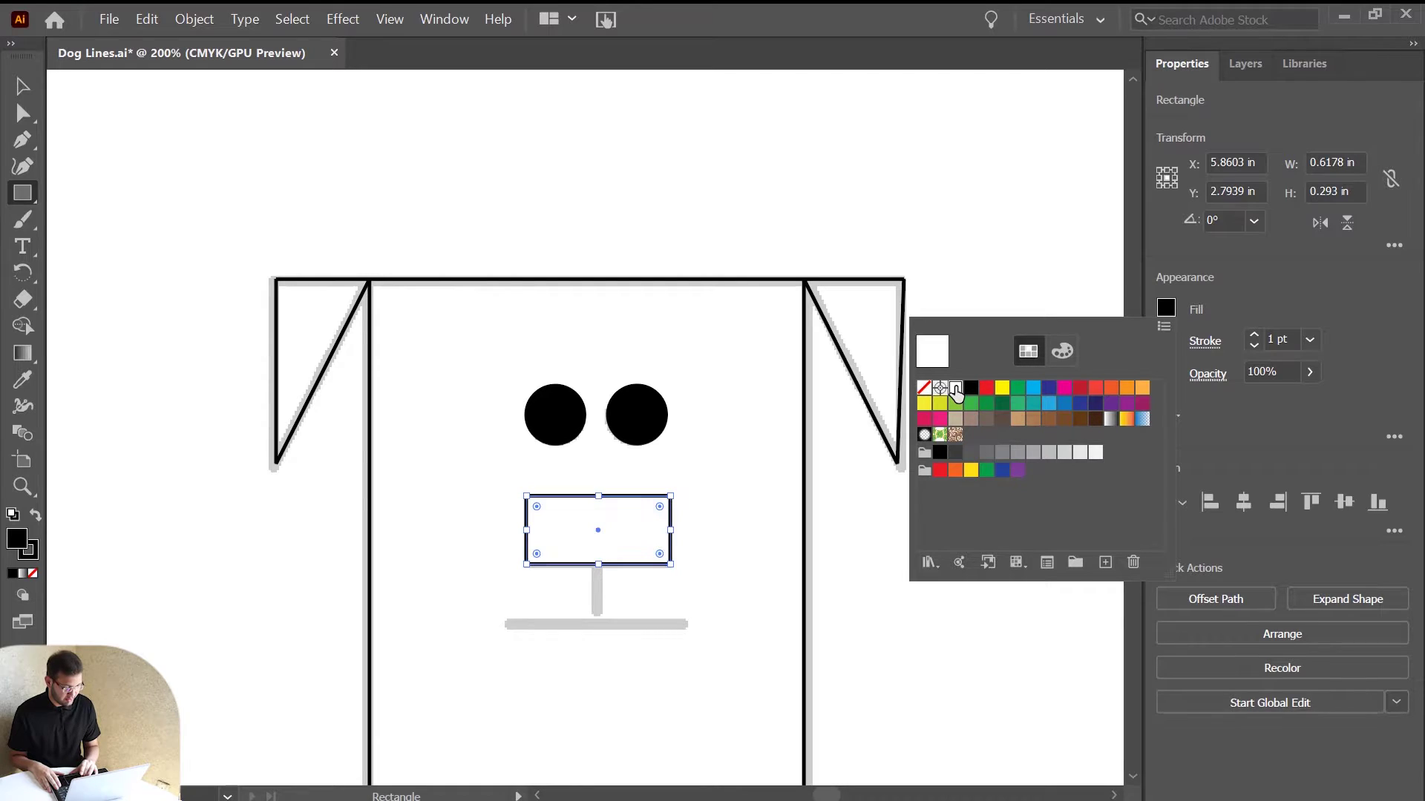
{"action": "left_click", "coordinate": [1236, 415]}
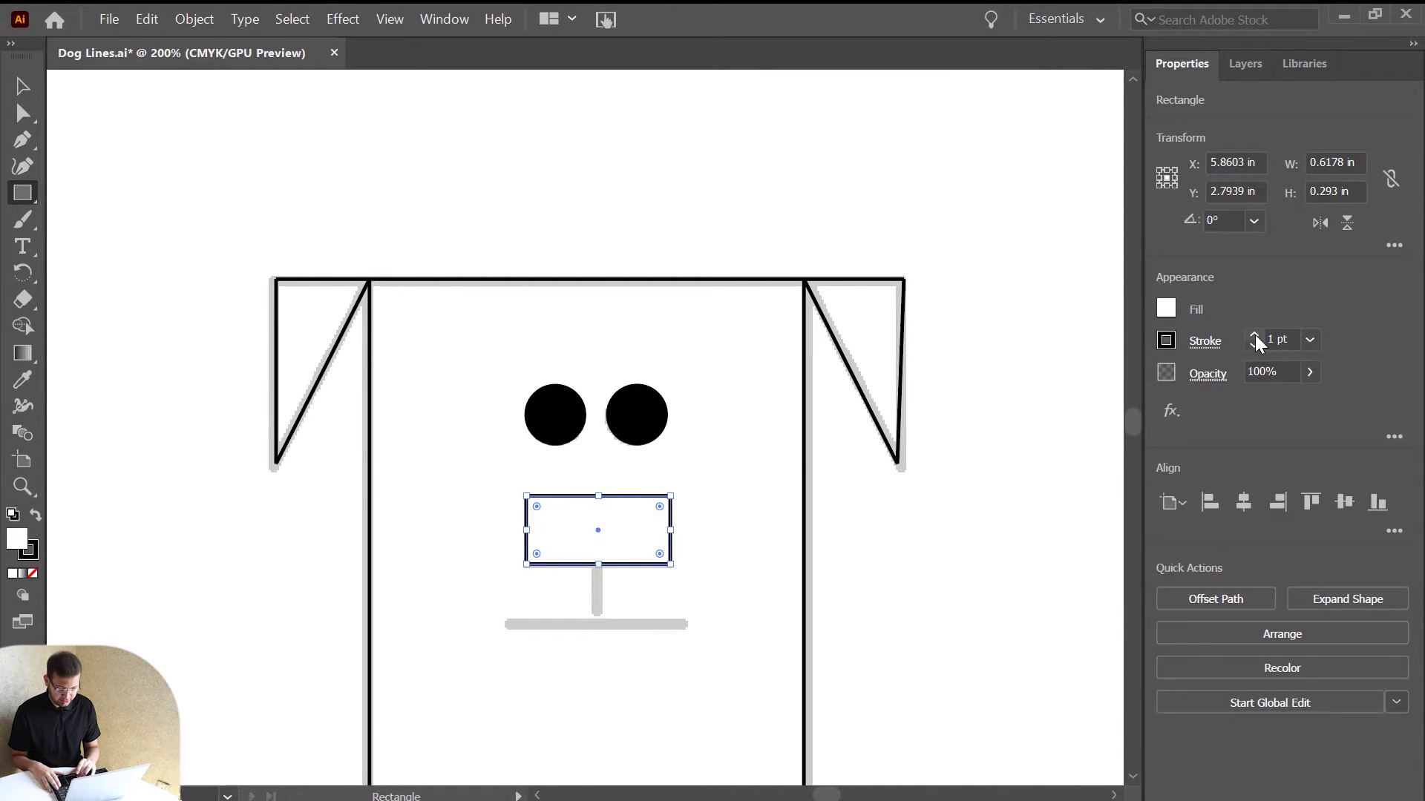
{"action": "left_click", "coordinate": [1254, 336]}
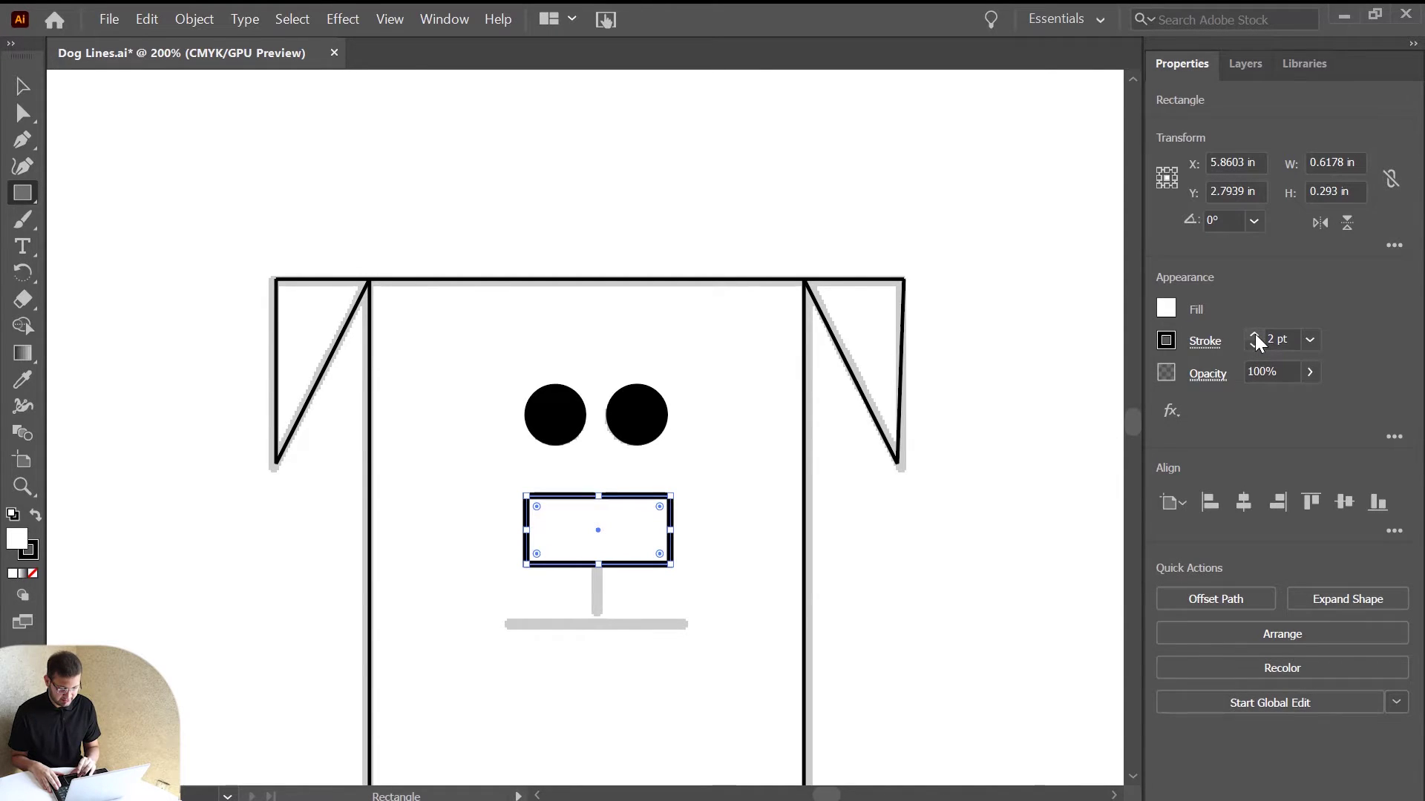
{"action": "left_click", "coordinate": [23, 89]}
{"action": "left_click", "coordinate": [239, 517]}
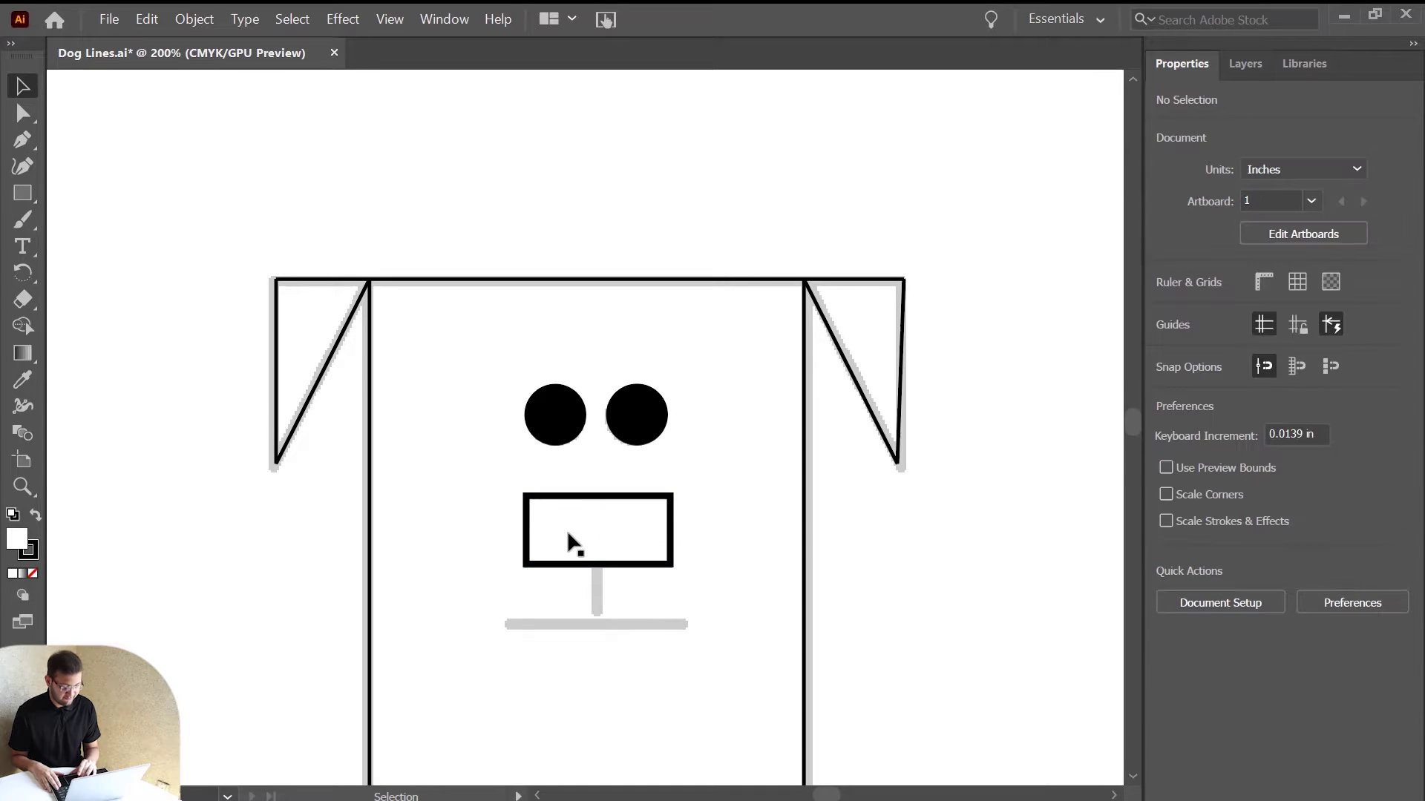
Step: Try a 1 pt stroke on the nose rectangle and set it back to 2 pt
{"action": "left_click", "coordinate": [597, 566]}
{"action": "left_click", "coordinate": [1253, 346]}
{"action": "left_click", "coordinate": [1010, 493]}
{"action": "left_click", "coordinate": [612, 564]}
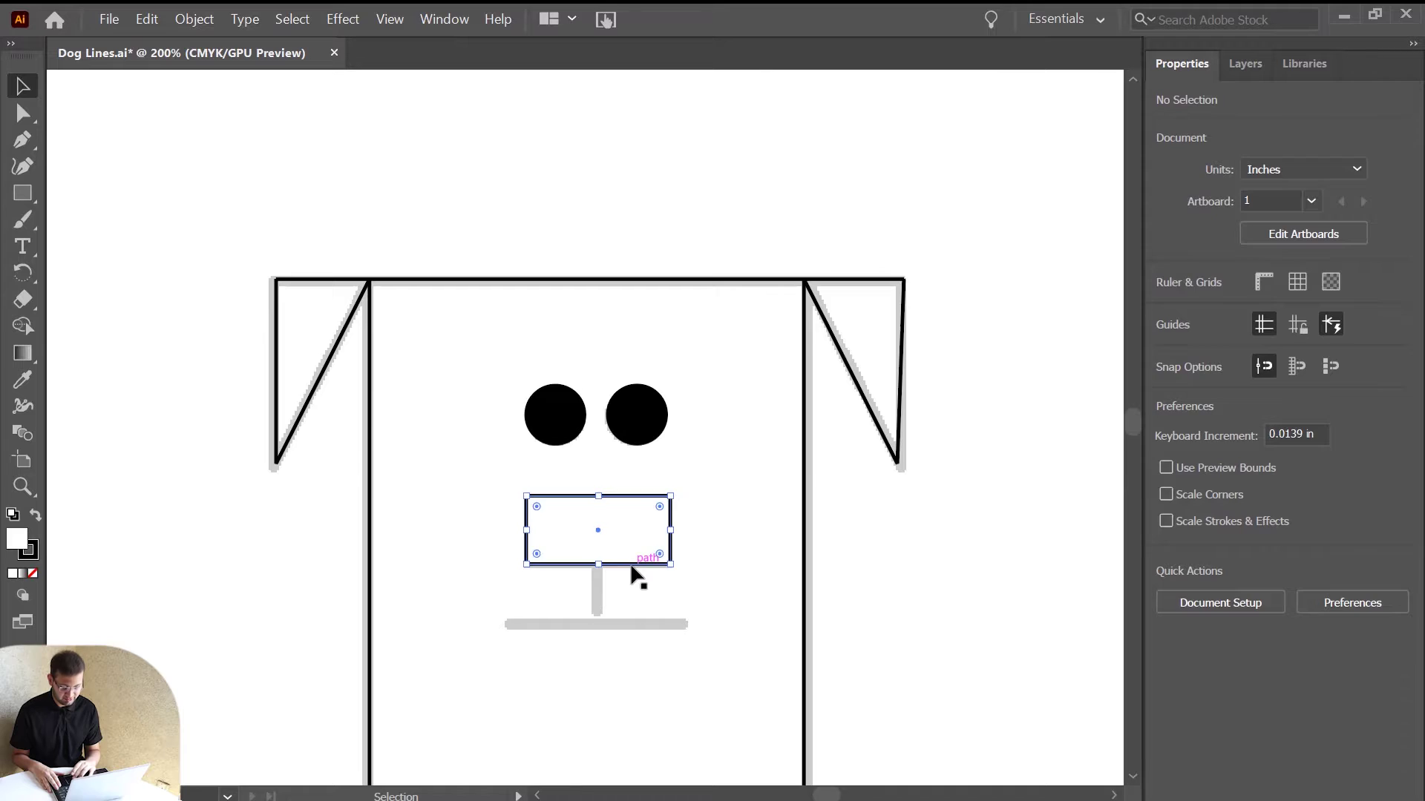
{"action": "left_click", "coordinate": [1254, 334]}
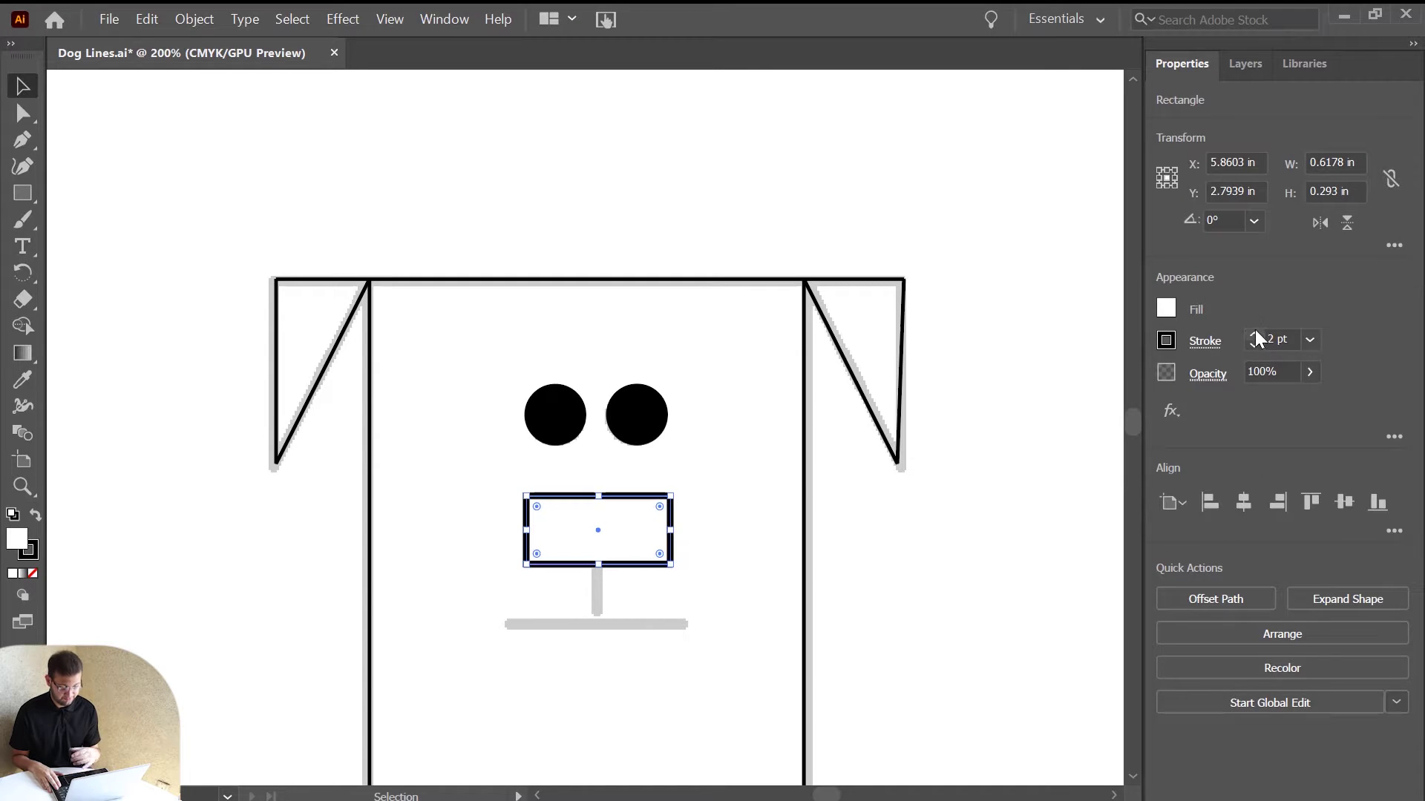
{"action": "left_click", "coordinate": [678, 586]}
Step: Set the nose rectangle's stroke to a round corner join and deselect it
{"action": "left_click", "coordinate": [645, 565]}
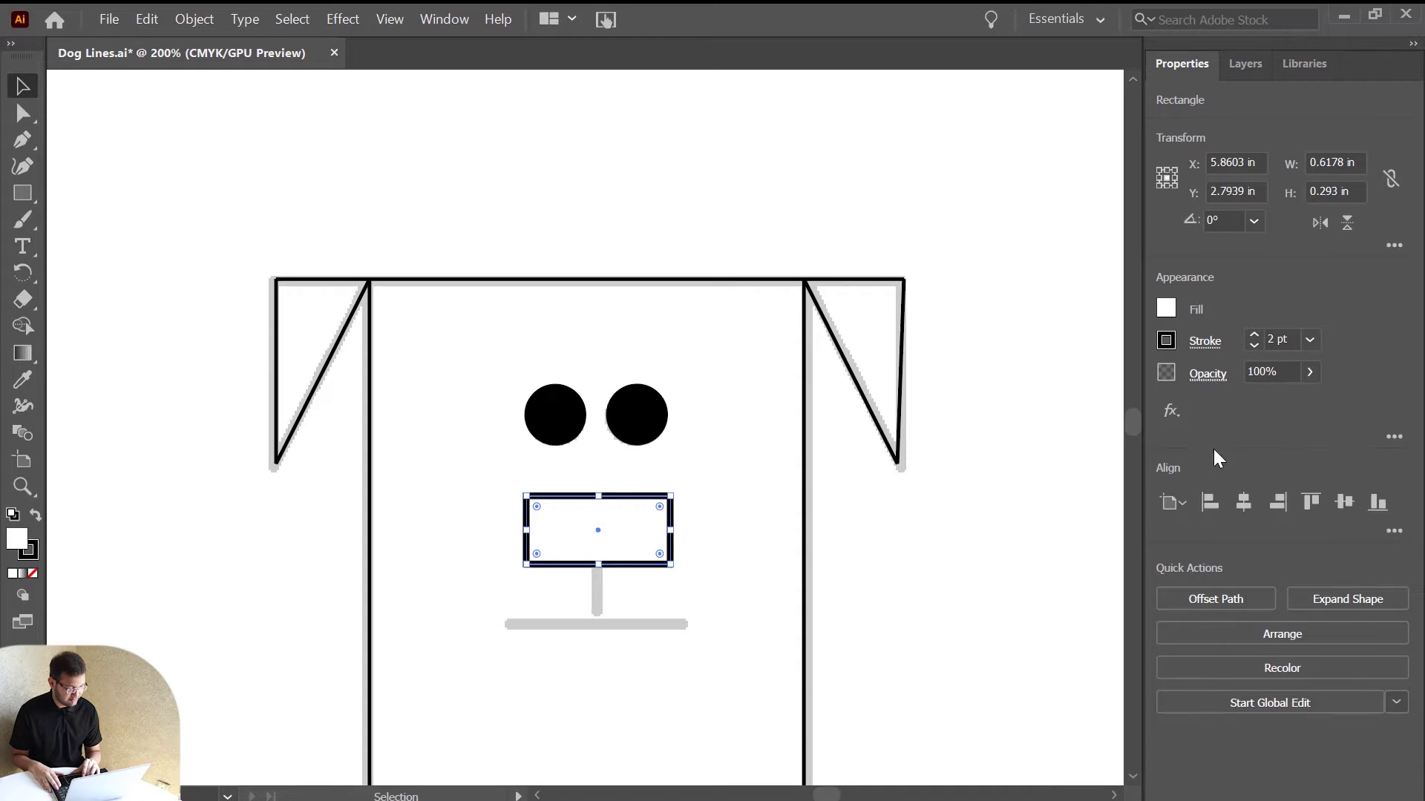
{"action": "left_click", "coordinate": [1173, 411]}
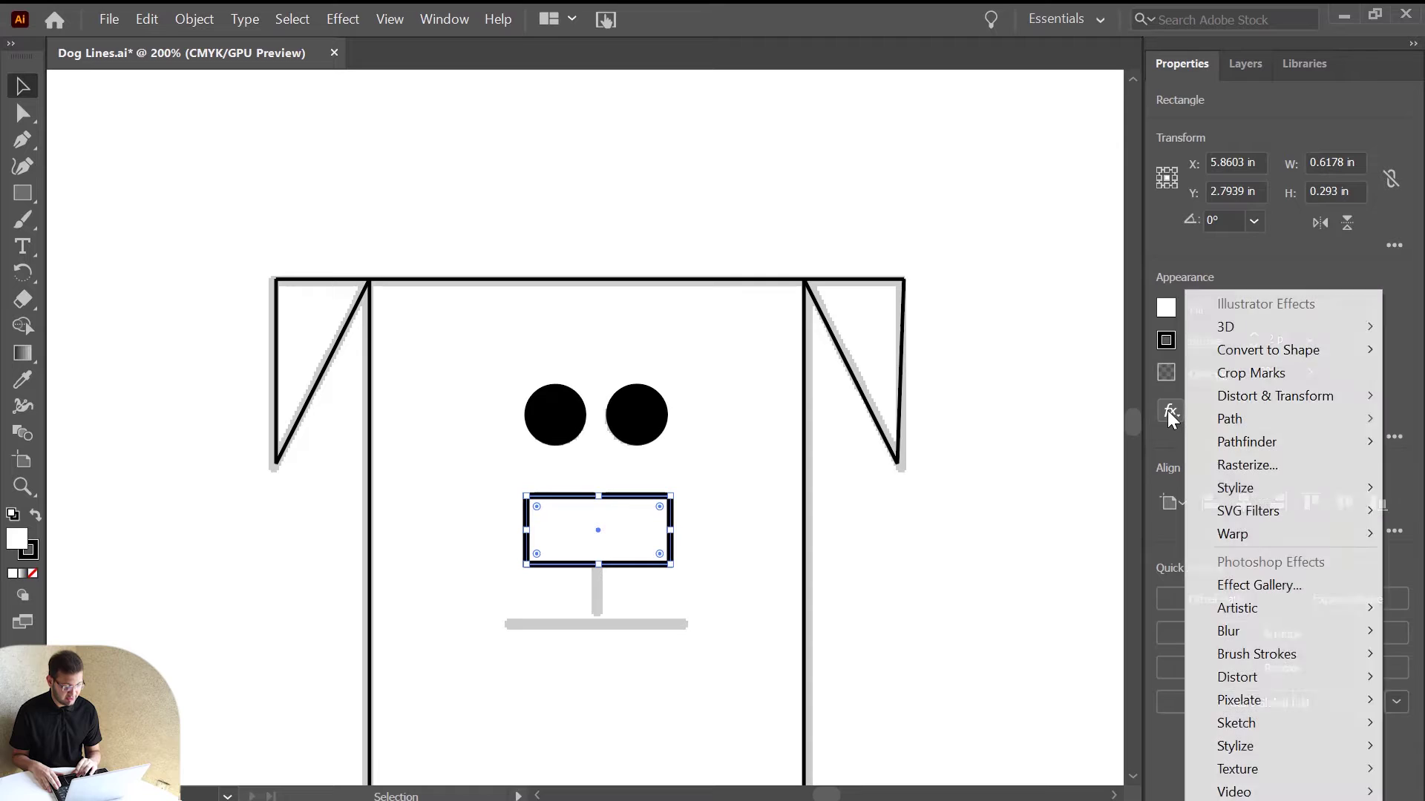
{"action": "left_click", "coordinate": [1413, 348]}
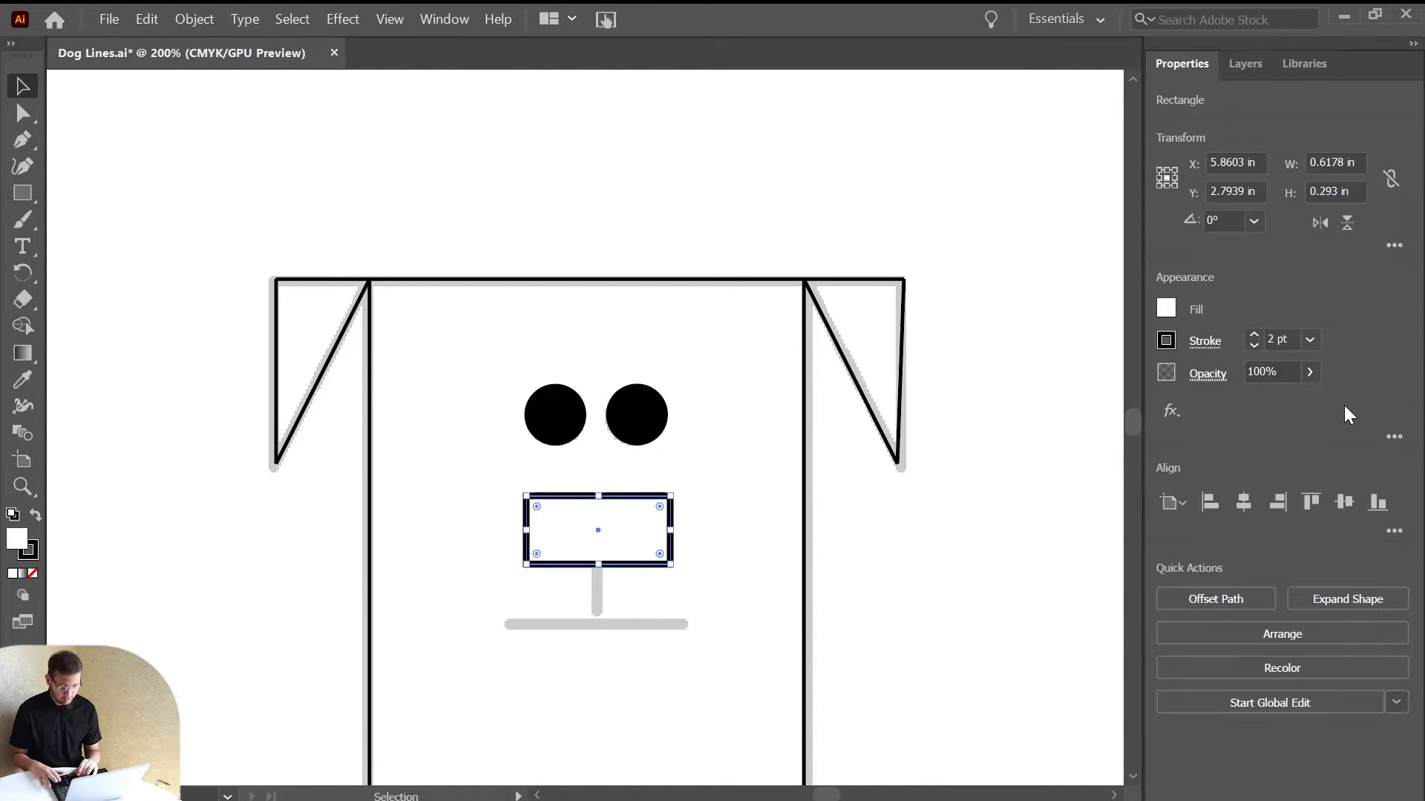
{"action": "scroll", "coordinate": [904, 566], "scroll_direction": "down", "scroll_amount": 5}
{"action": "scroll", "coordinate": [903, 573], "scroll_direction": "up", "scroll_amount": 4}
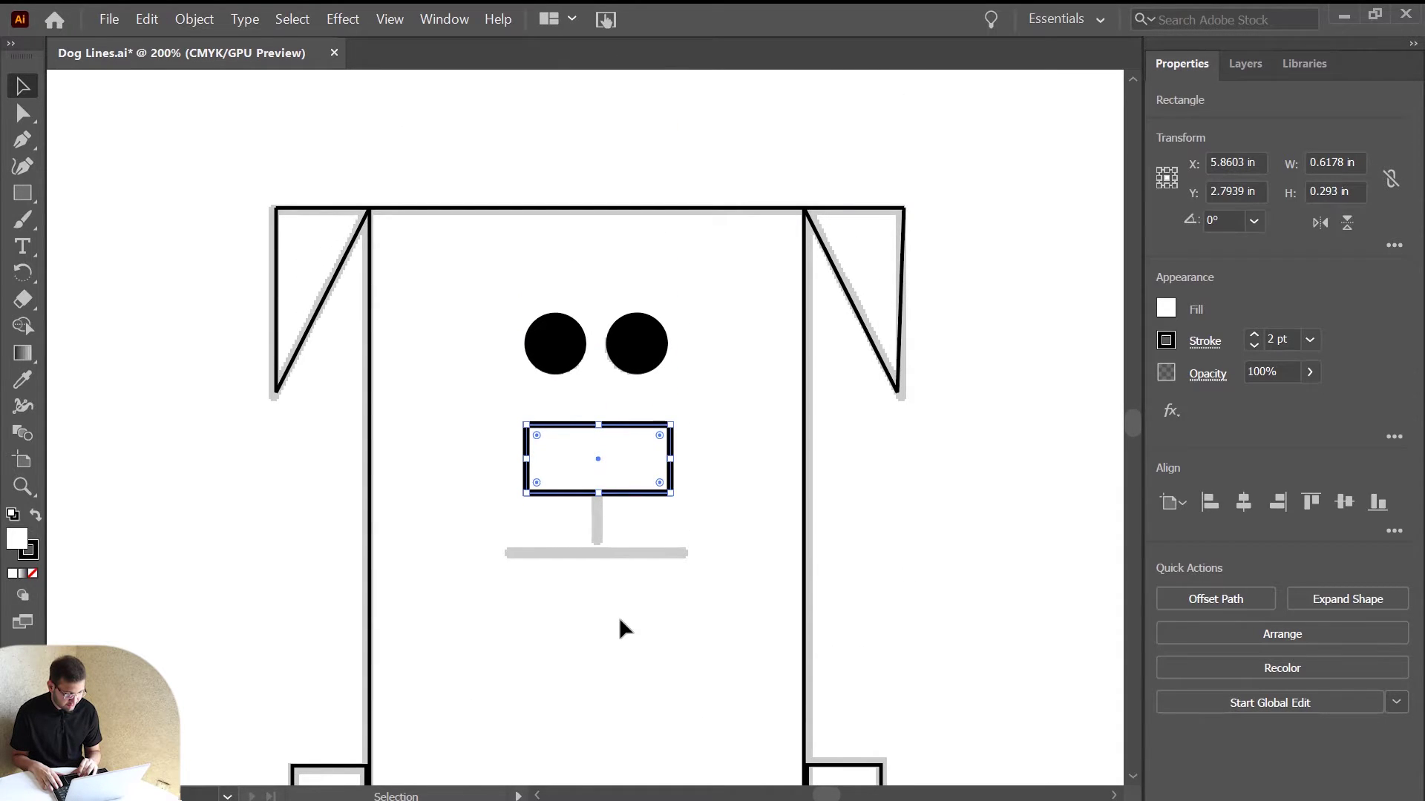
{"action": "left_click", "coordinate": [1205, 343]}
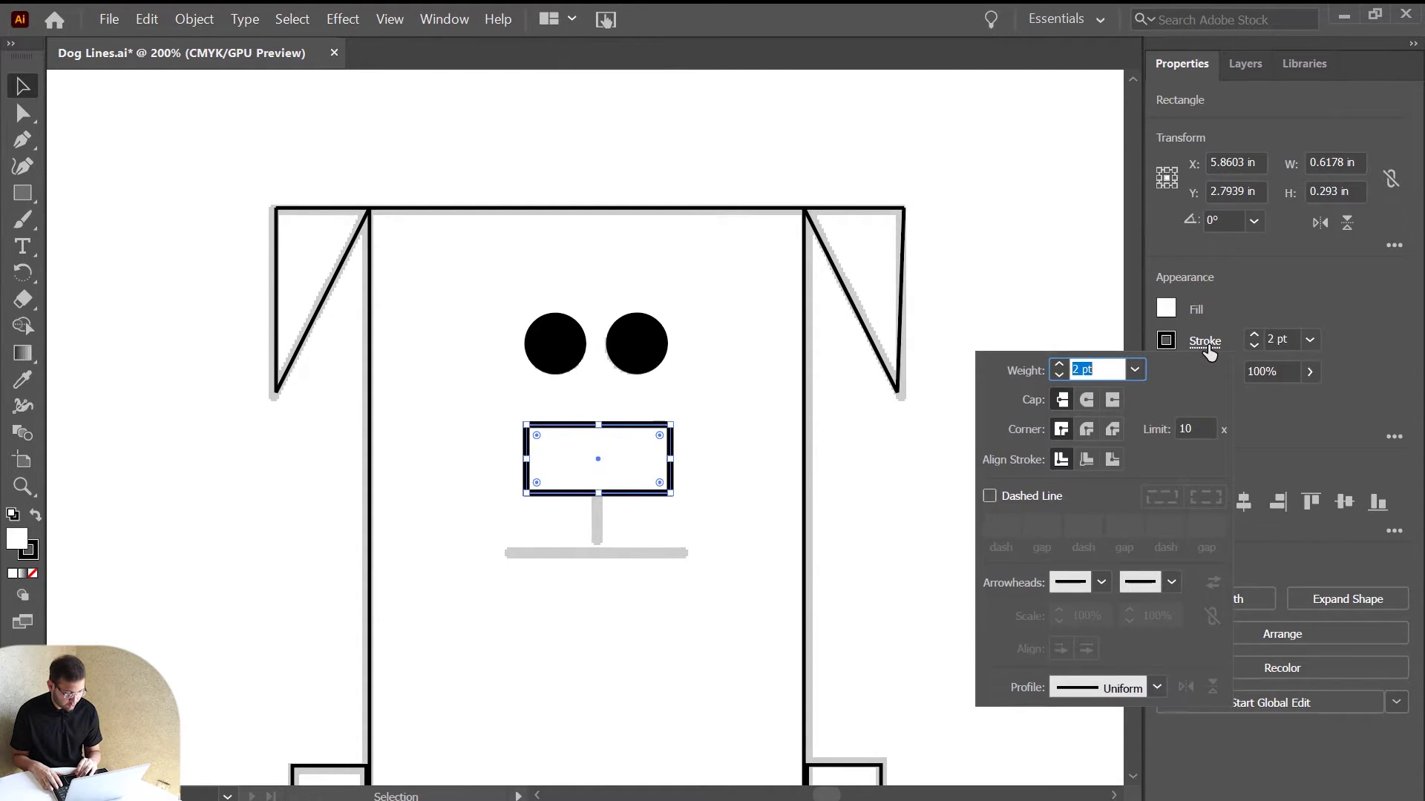
{"action": "left_click", "coordinate": [1086, 432]}
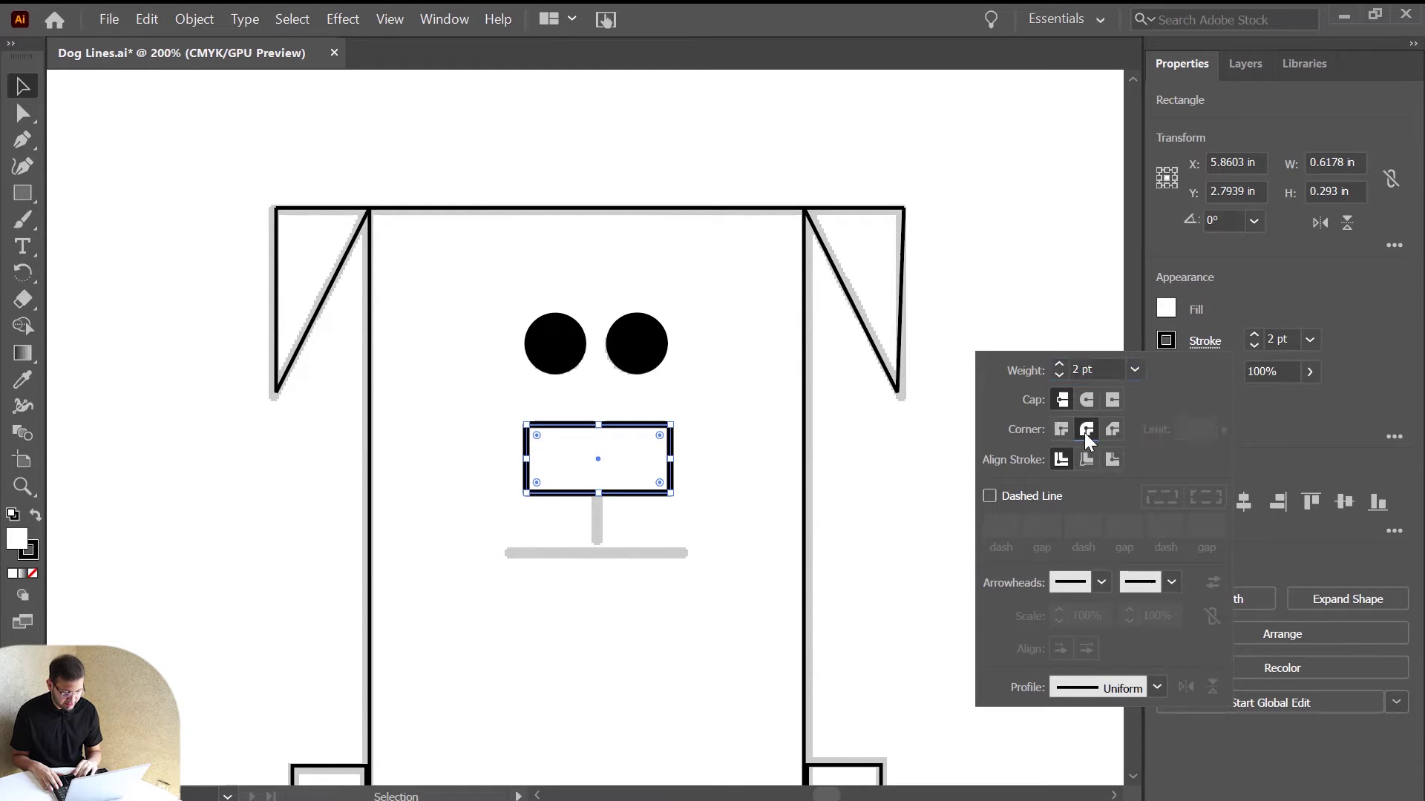
{"action": "left_click", "coordinate": [889, 585]}
{"action": "left_click", "coordinate": [886, 584]}
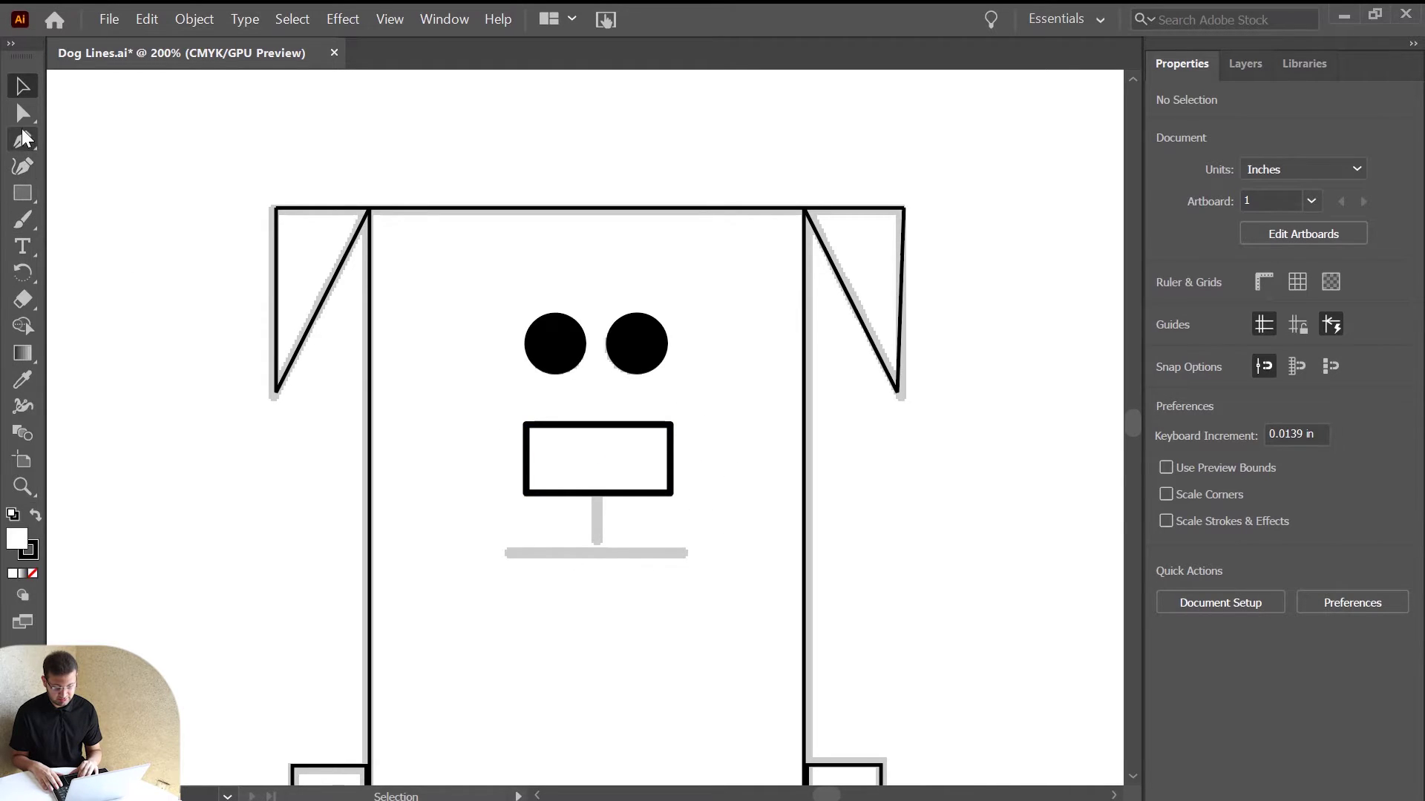
Step: Draw a vertical line about 0.21 in long below the nose and a horizontal mouth line about 0.75 in wide over their marks
{"action": "right_click", "coordinate": [25, 187]}
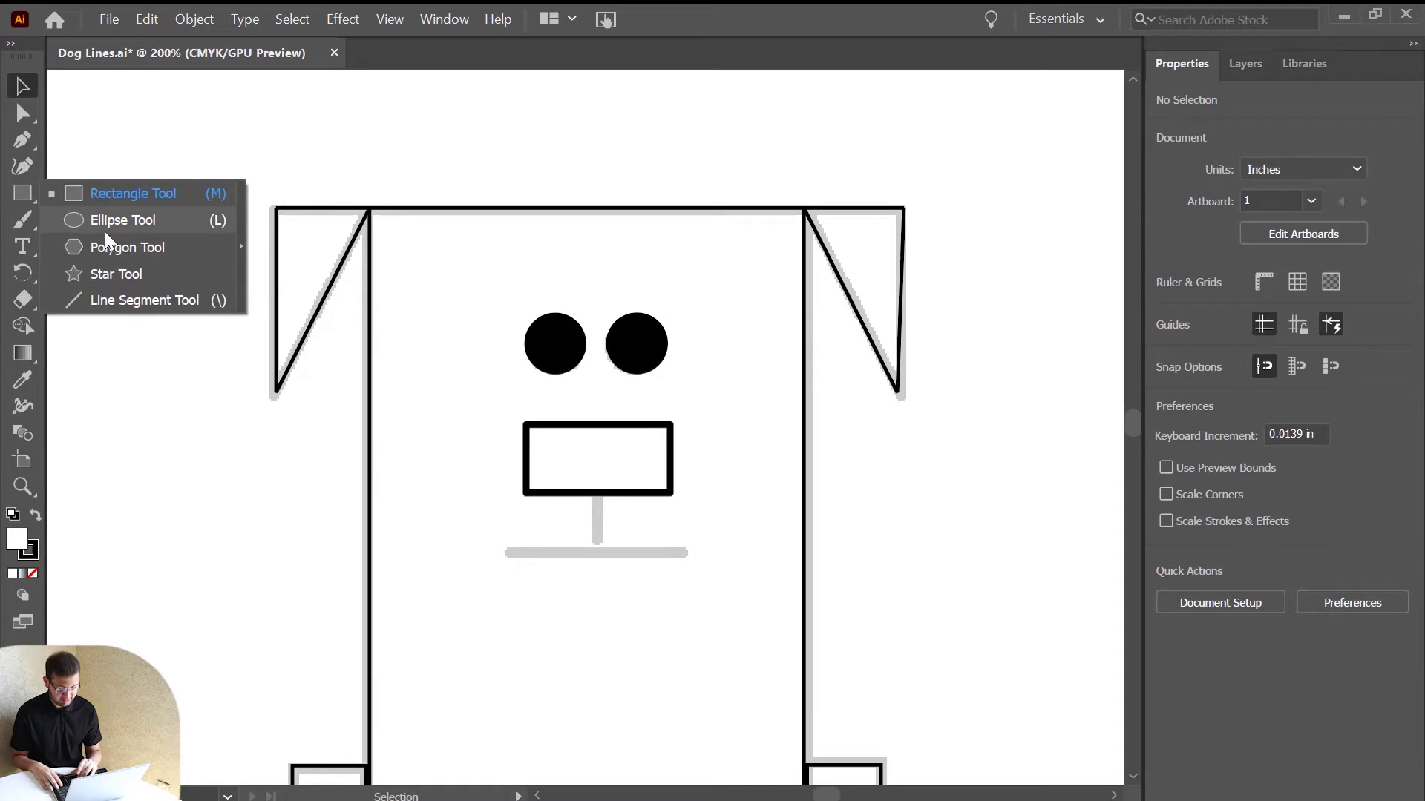
{"action": "left_click", "coordinate": [129, 301]}
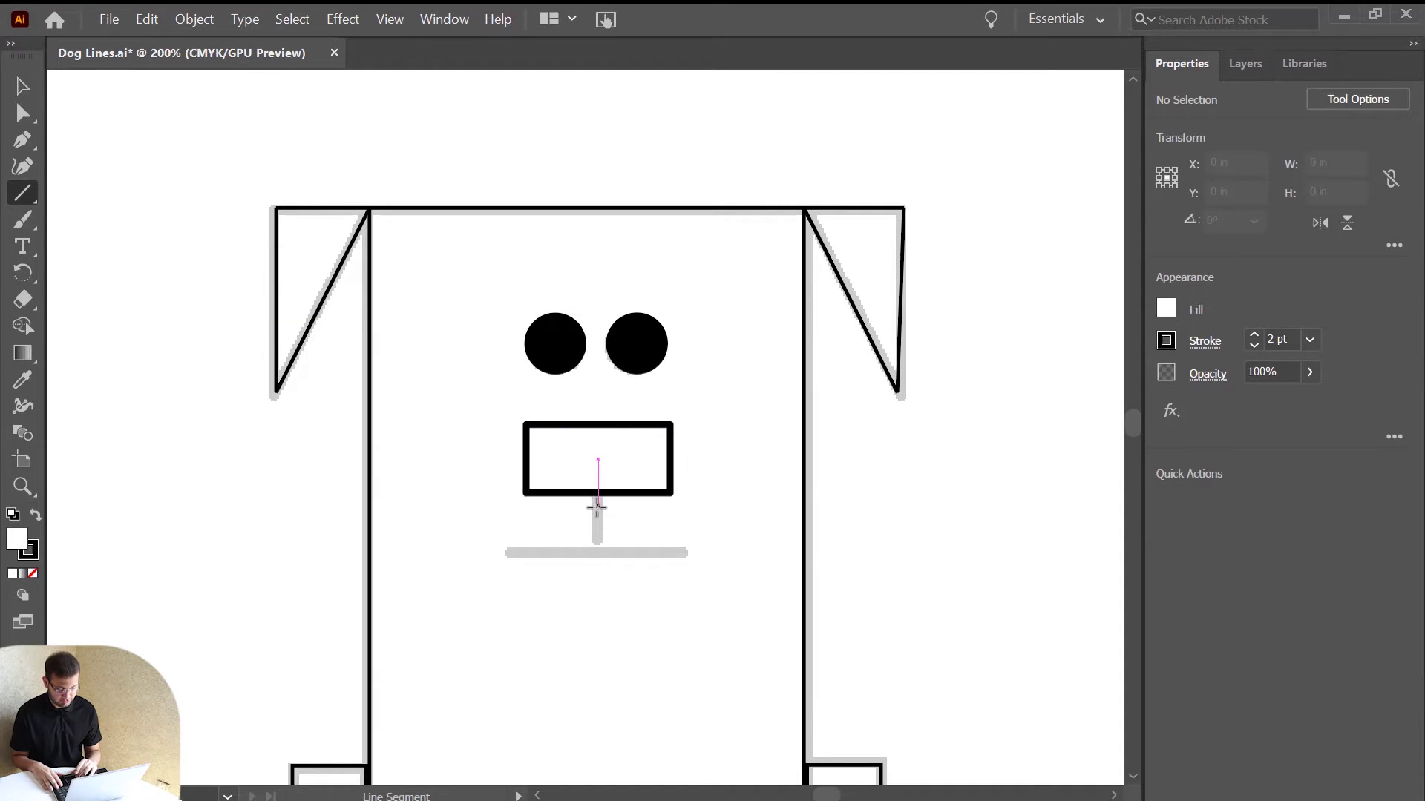
{"action": "left_click_drag", "start_coordinate": [596, 490], "coordinate": [597, 541]}
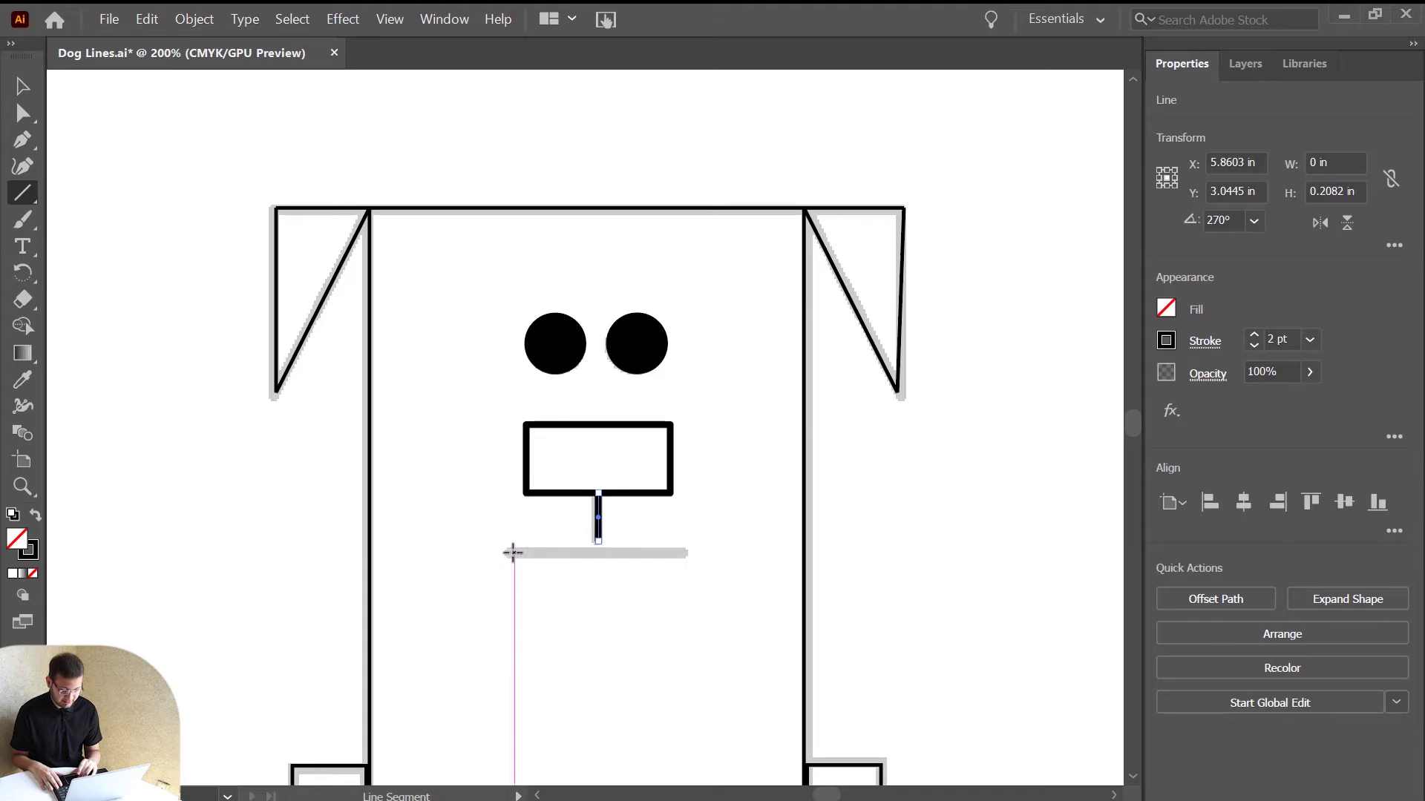
{"action": "left_click_drag", "start_coordinate": [506, 552], "coordinate": [684, 550]}
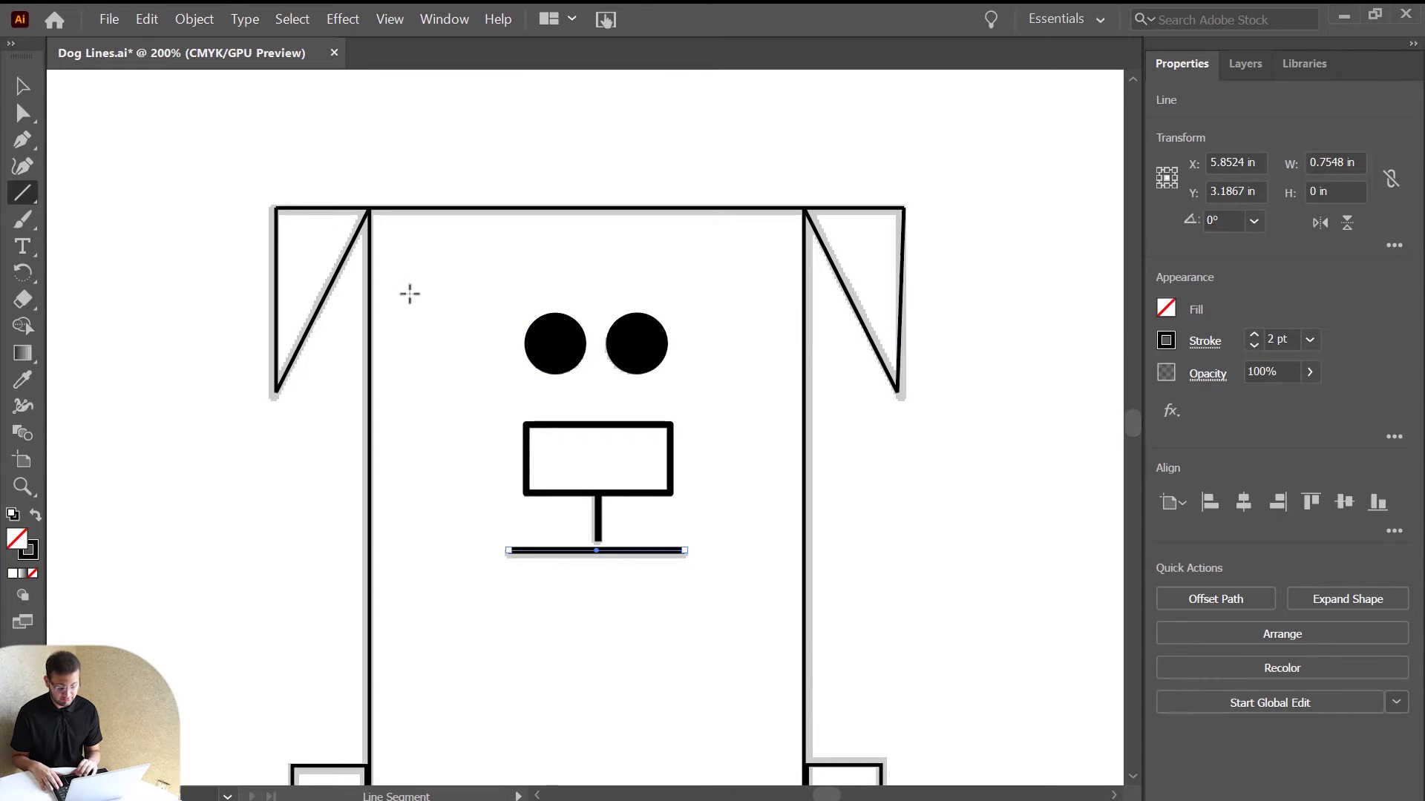
{"action": "left_click", "coordinate": [23, 86]}
{"action": "left_click", "coordinate": [882, 509]}
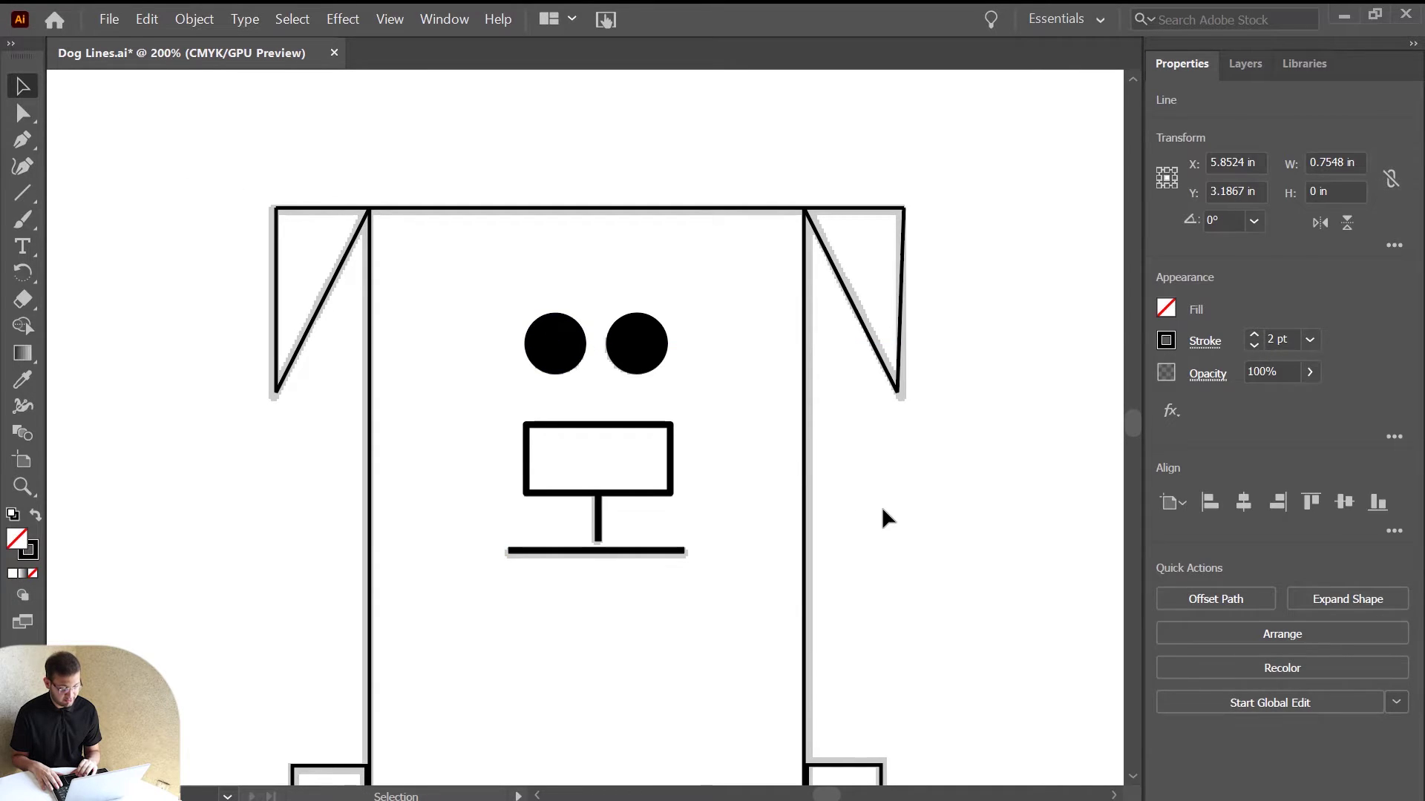
Step: Group the front paws rectangle with its four toe lines, leaving out the middle divider, and deselect the group
{"action": "key", "text": "ctrl+minus"}
{"action": "scroll", "coordinate": [883, 511], "scroll_direction": "down", "scroll_amount": 5}
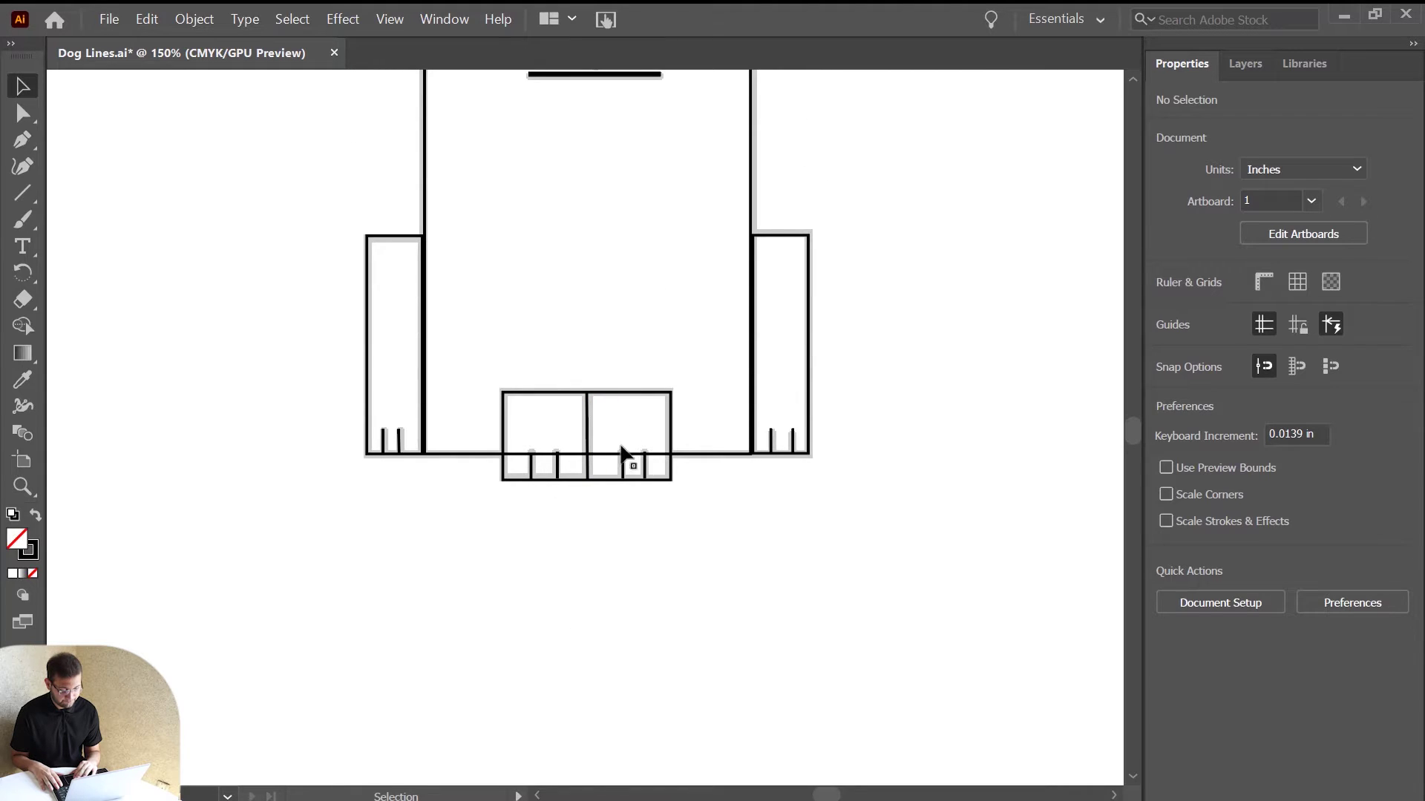
{"action": "left_click_drag", "start_coordinate": [479, 353], "coordinate": [659, 492]}
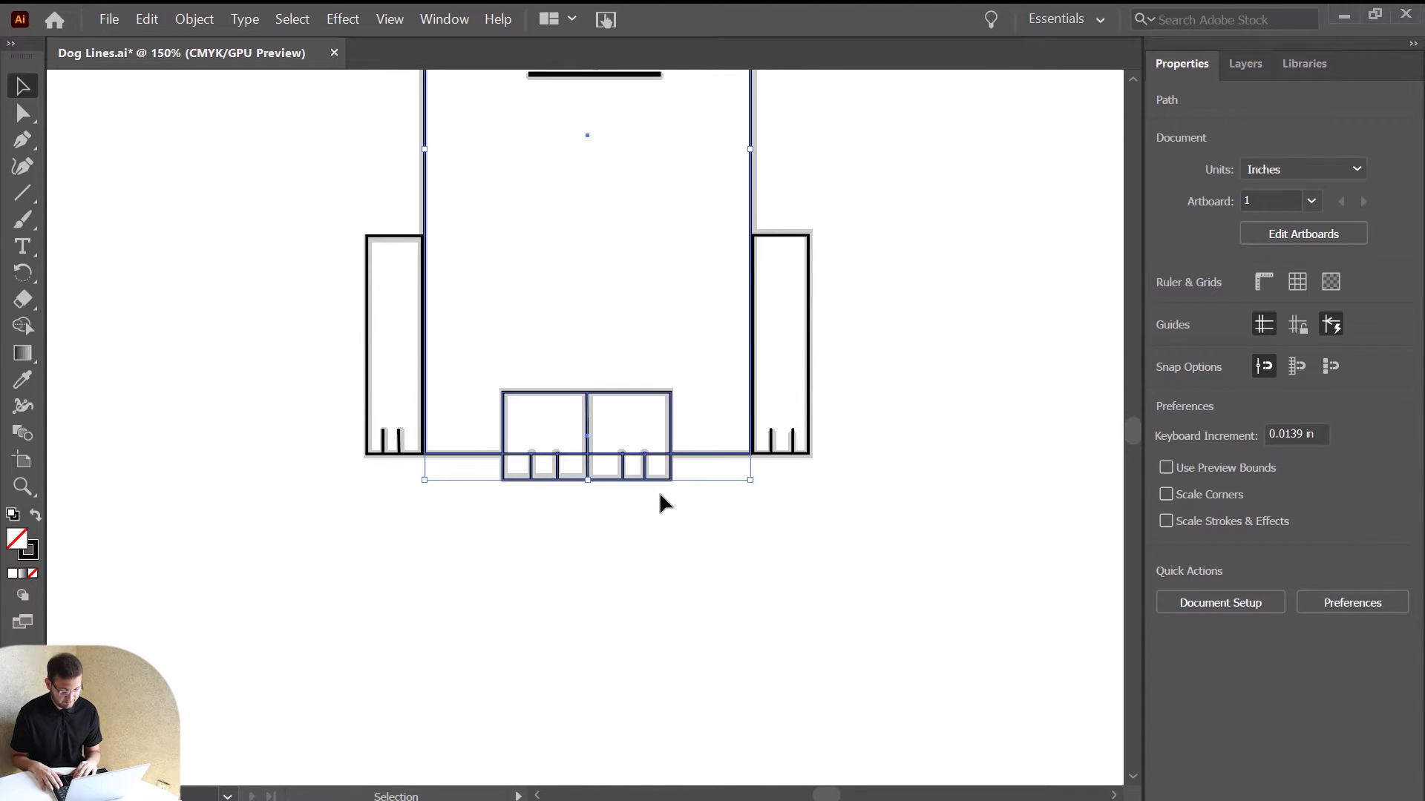
{"action": "left_click", "coordinate": [673, 564]}
{"action": "left_click", "coordinate": [535, 394]}
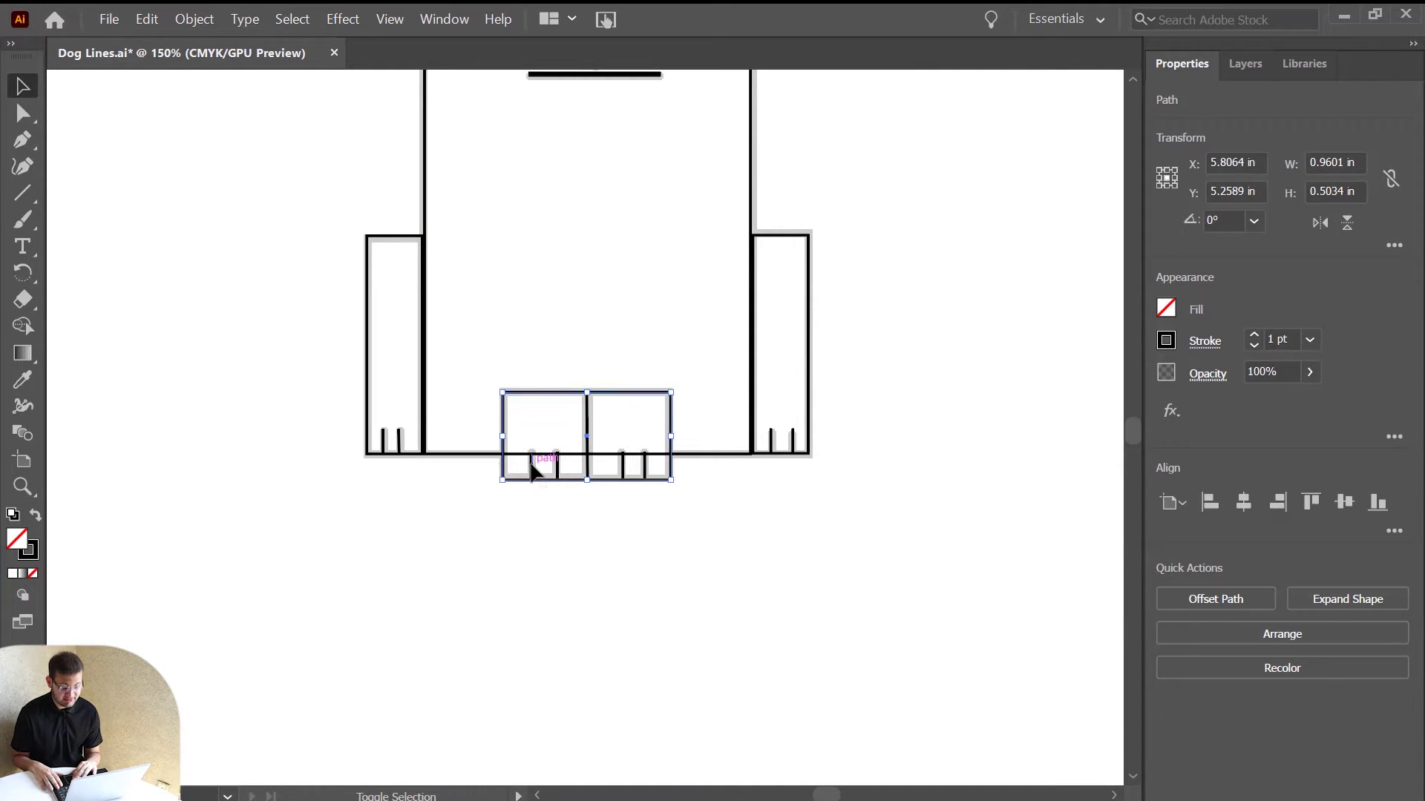
{"action": "left_click", "coordinate": [530, 466], "text": "shift"}
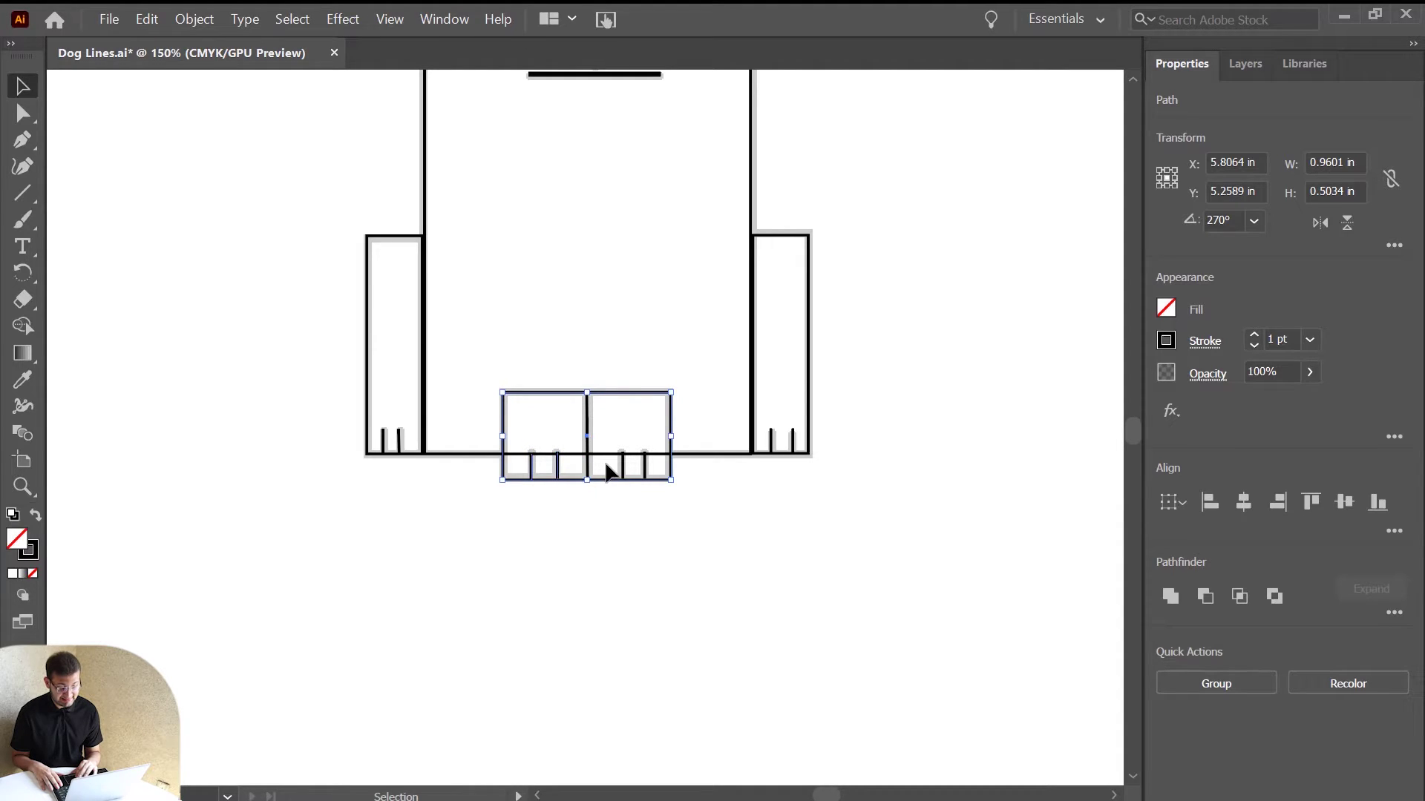
{"action": "left_click", "coordinate": [645, 469], "text": "shift"}
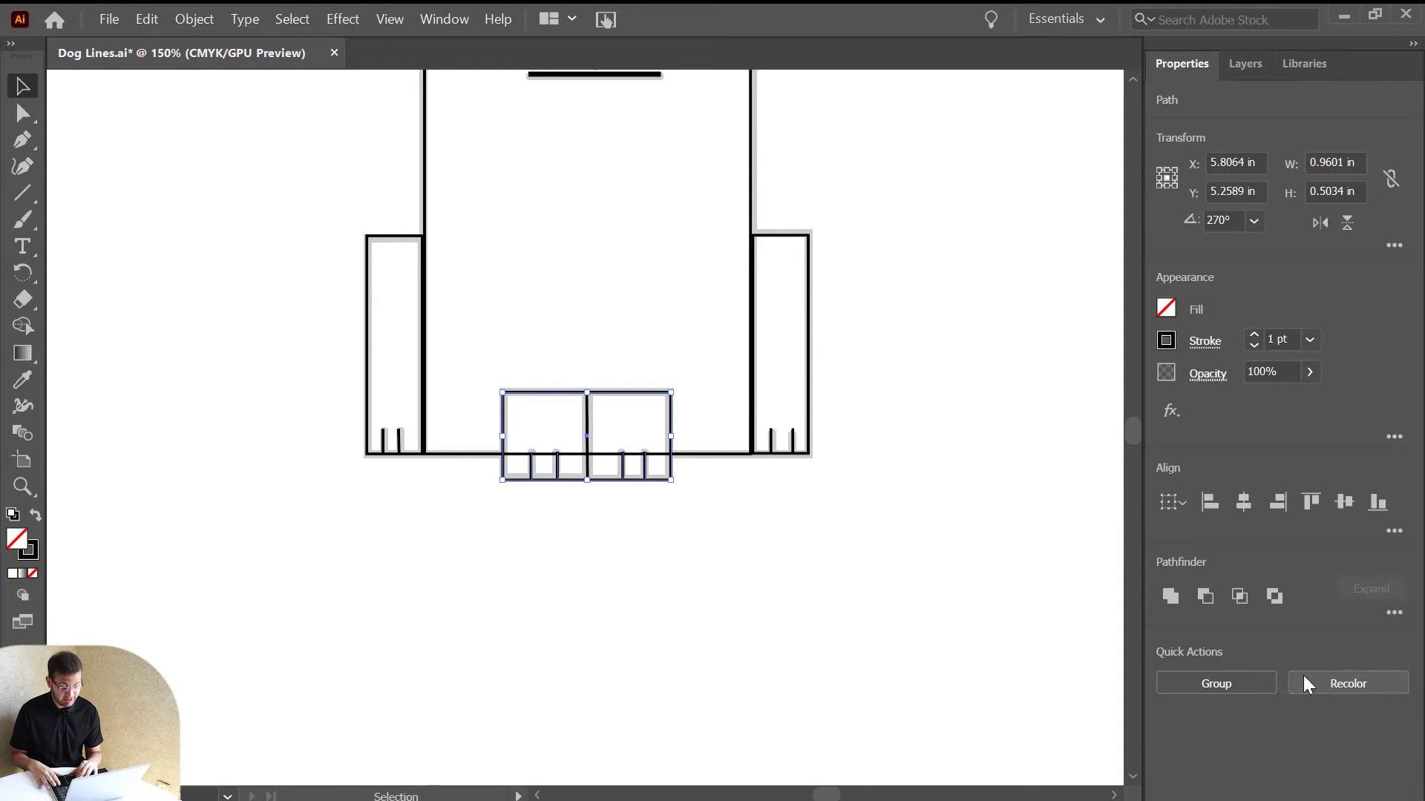
{"action": "left_click", "coordinate": [1233, 677]}
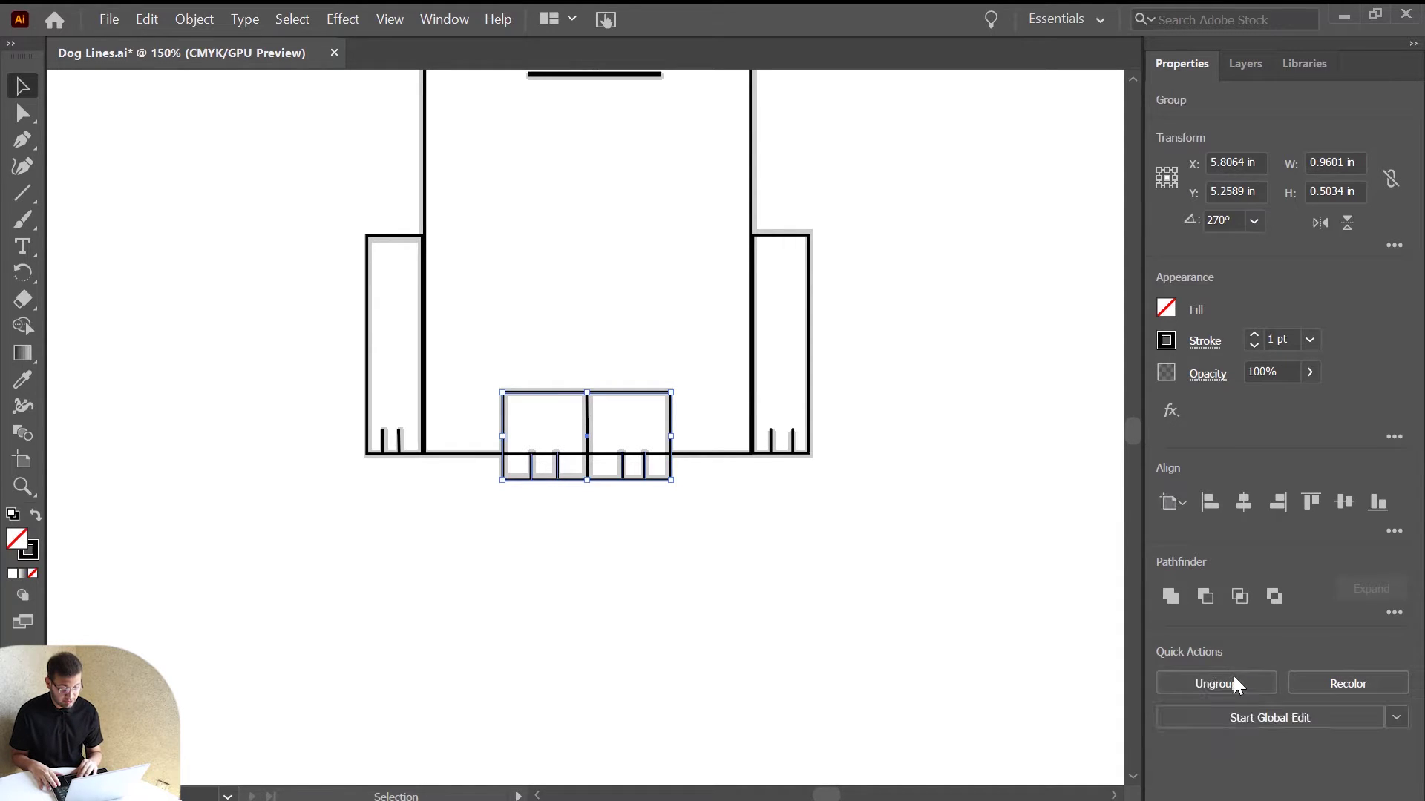
{"action": "left_click", "coordinate": [761, 620]}
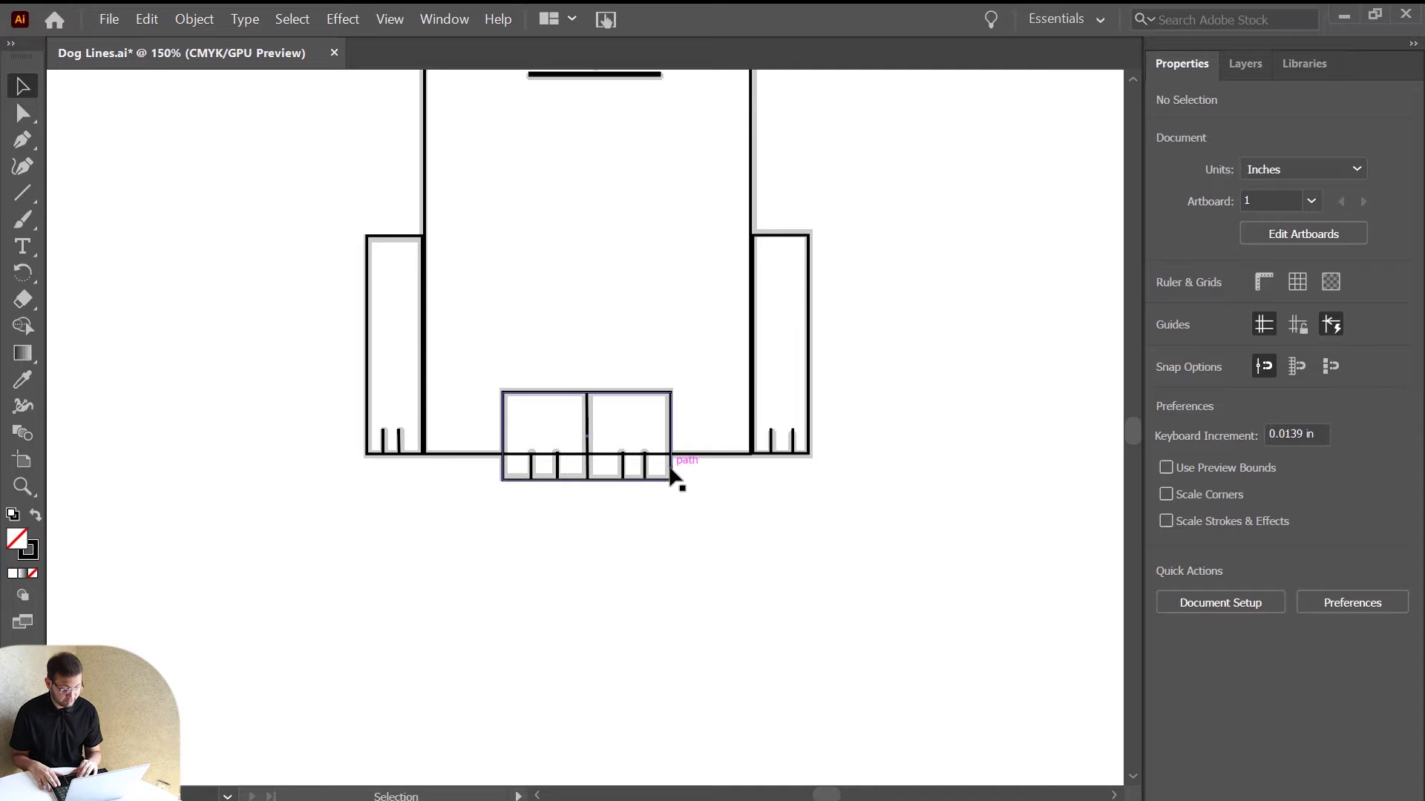
Step: Set the front paws group's stroke to 2 pt in its original position and save the document
{"action": "left_click_drag", "start_coordinate": [671, 480], "coordinate": [672, 592]}
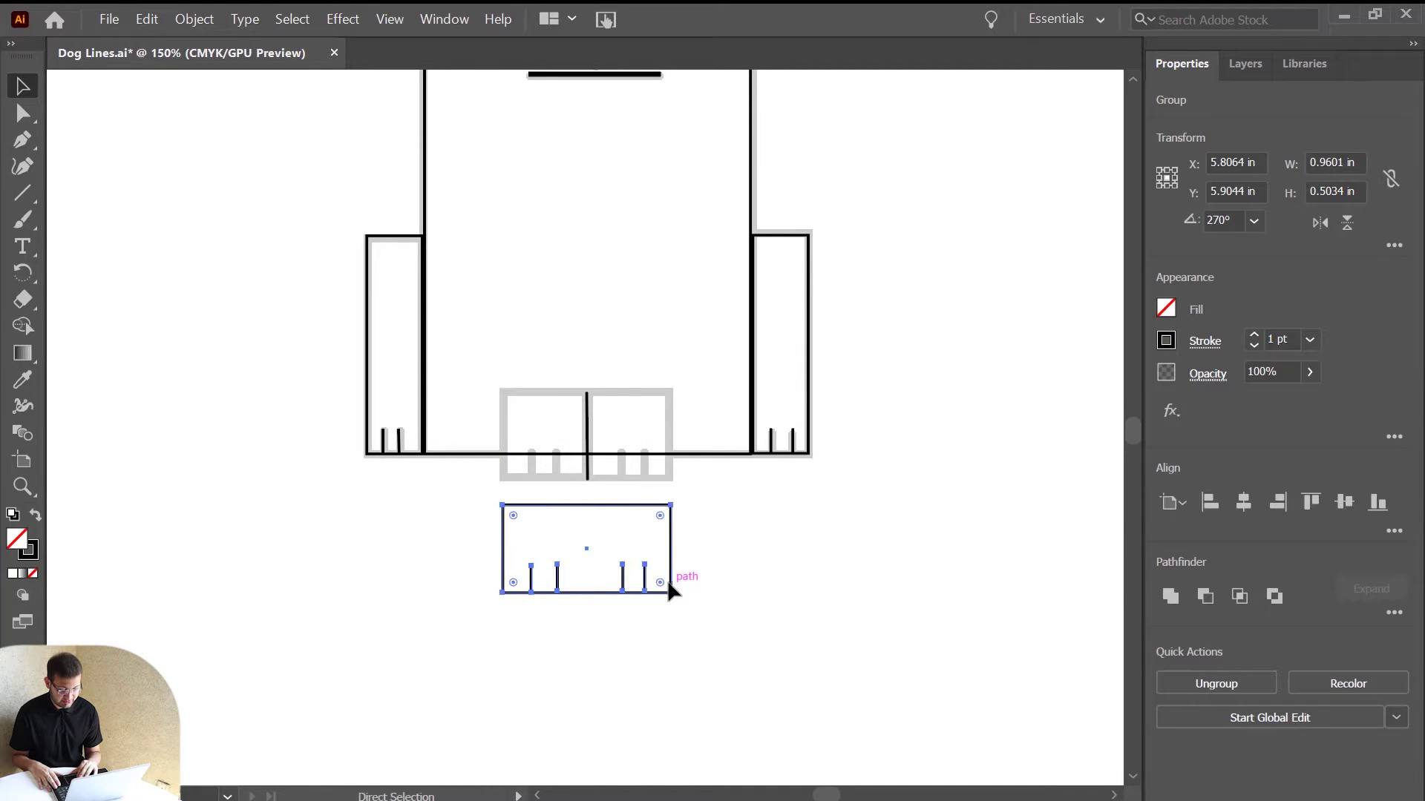
{"action": "key", "text": "ctrl+z"}
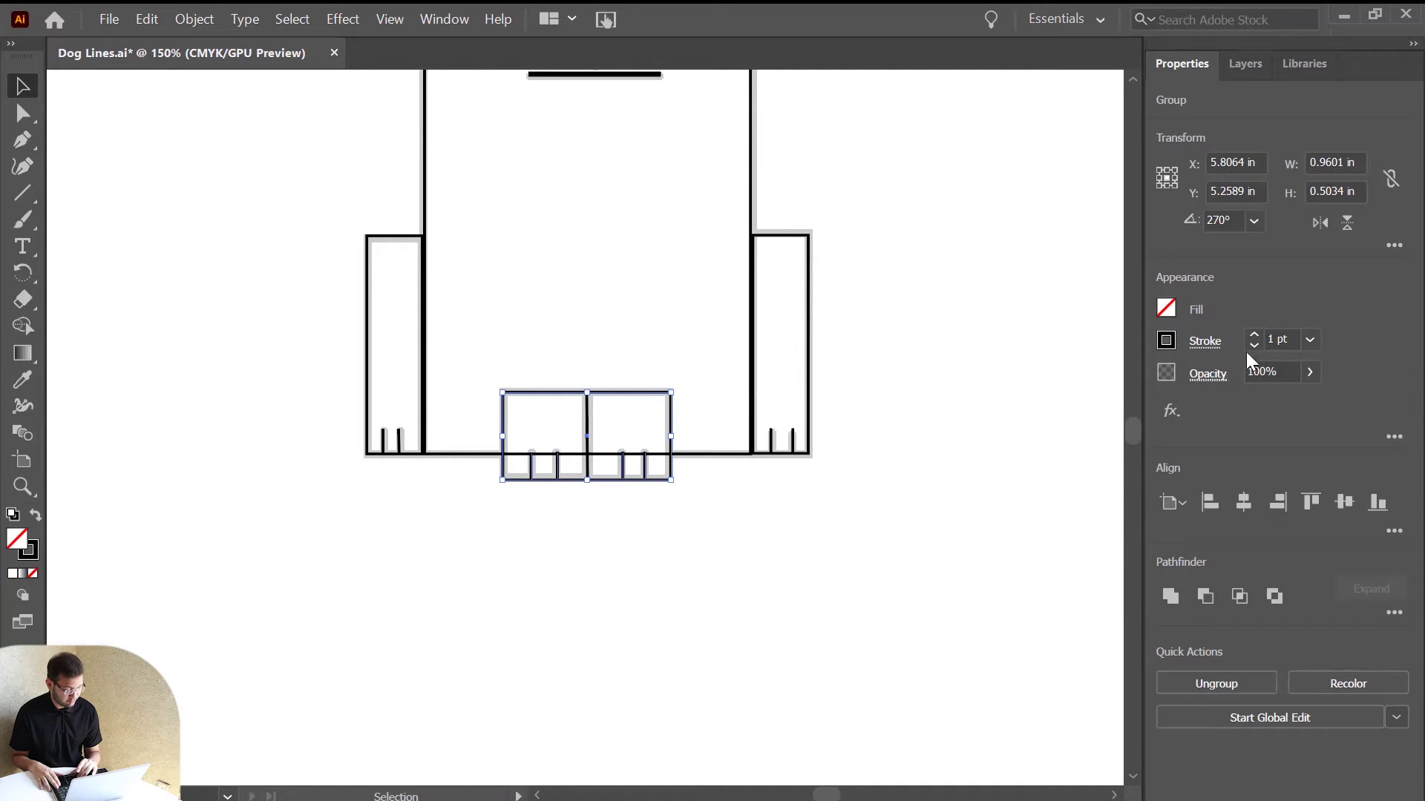
{"action": "left_click", "coordinate": [1256, 335]}
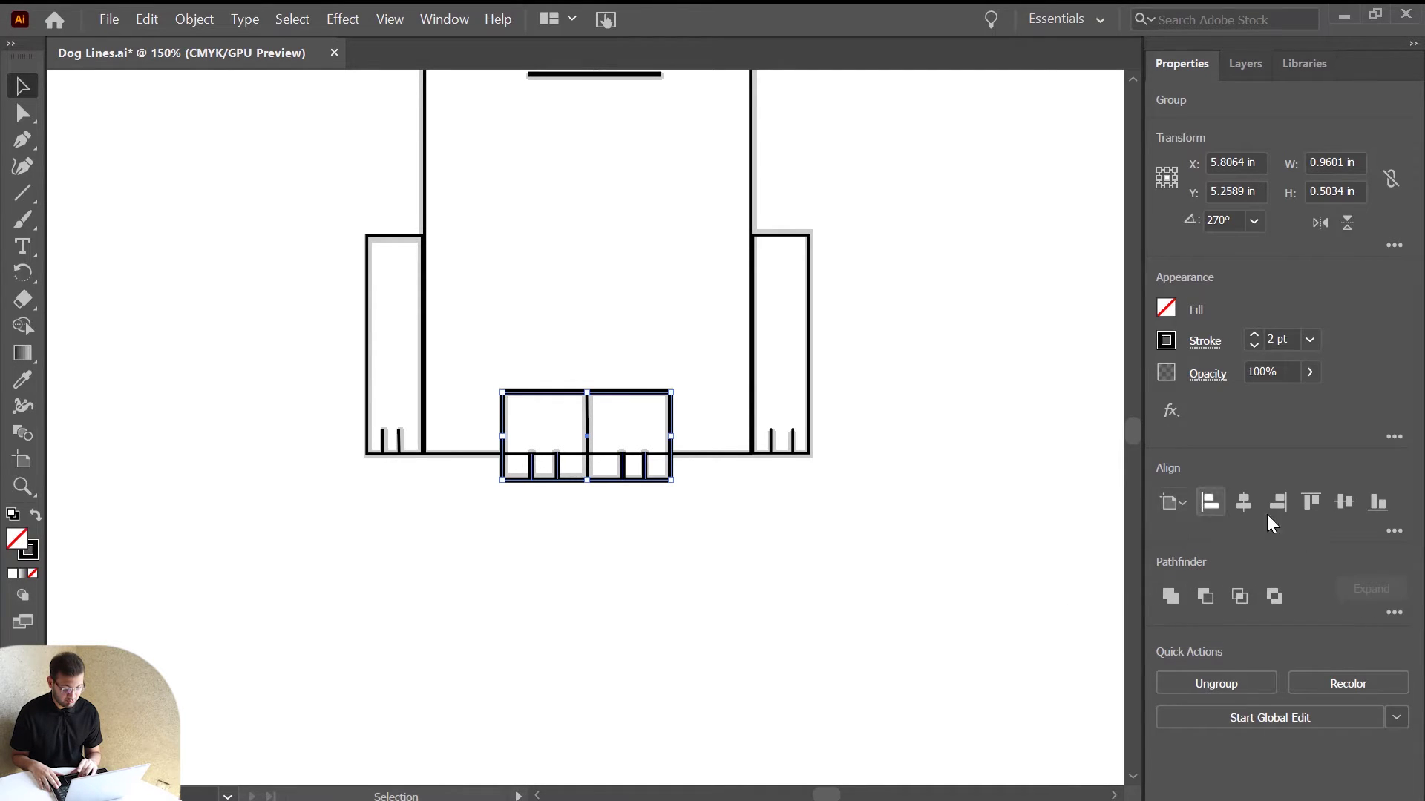
{"action": "left_click", "coordinate": [822, 577]}
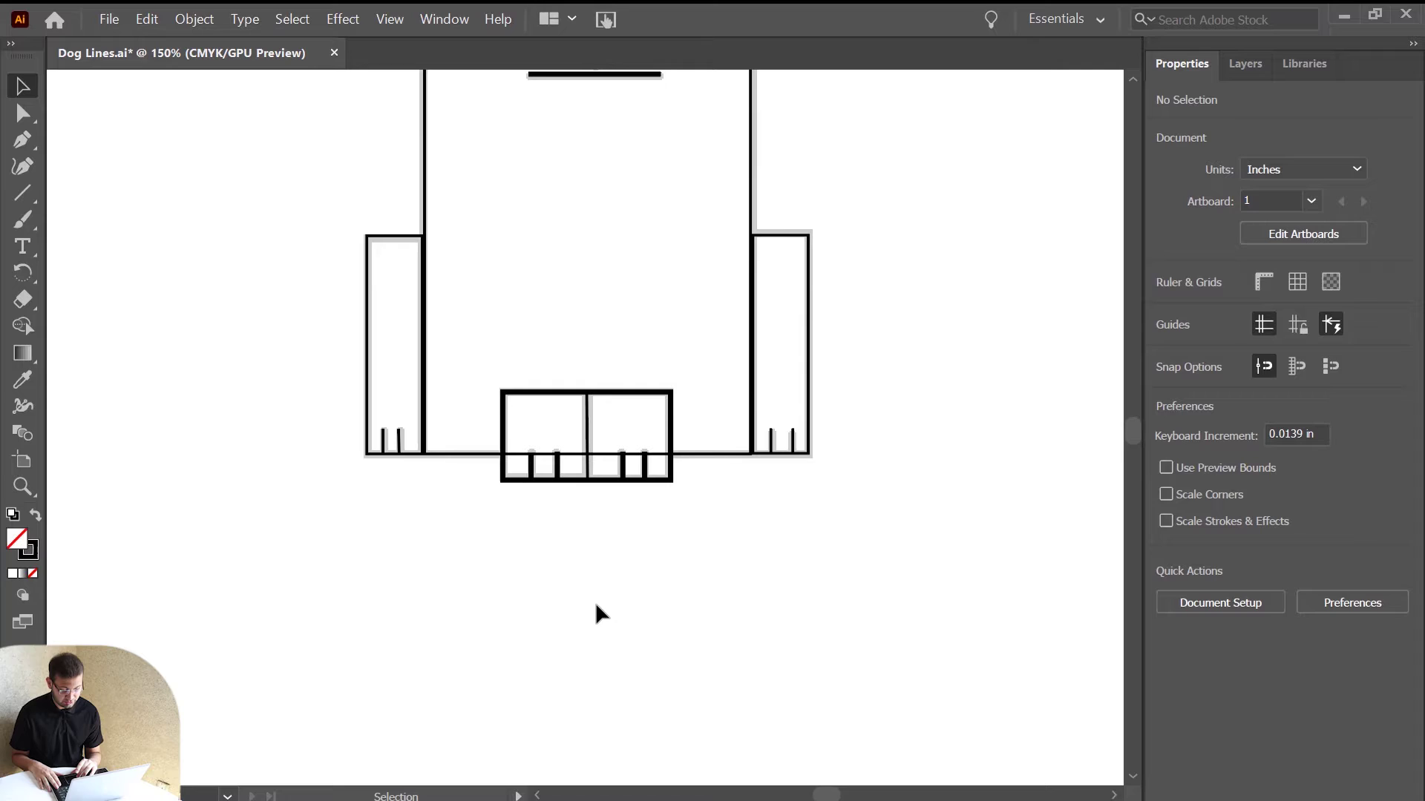
{"action": "key", "text": "ctrl+s"}
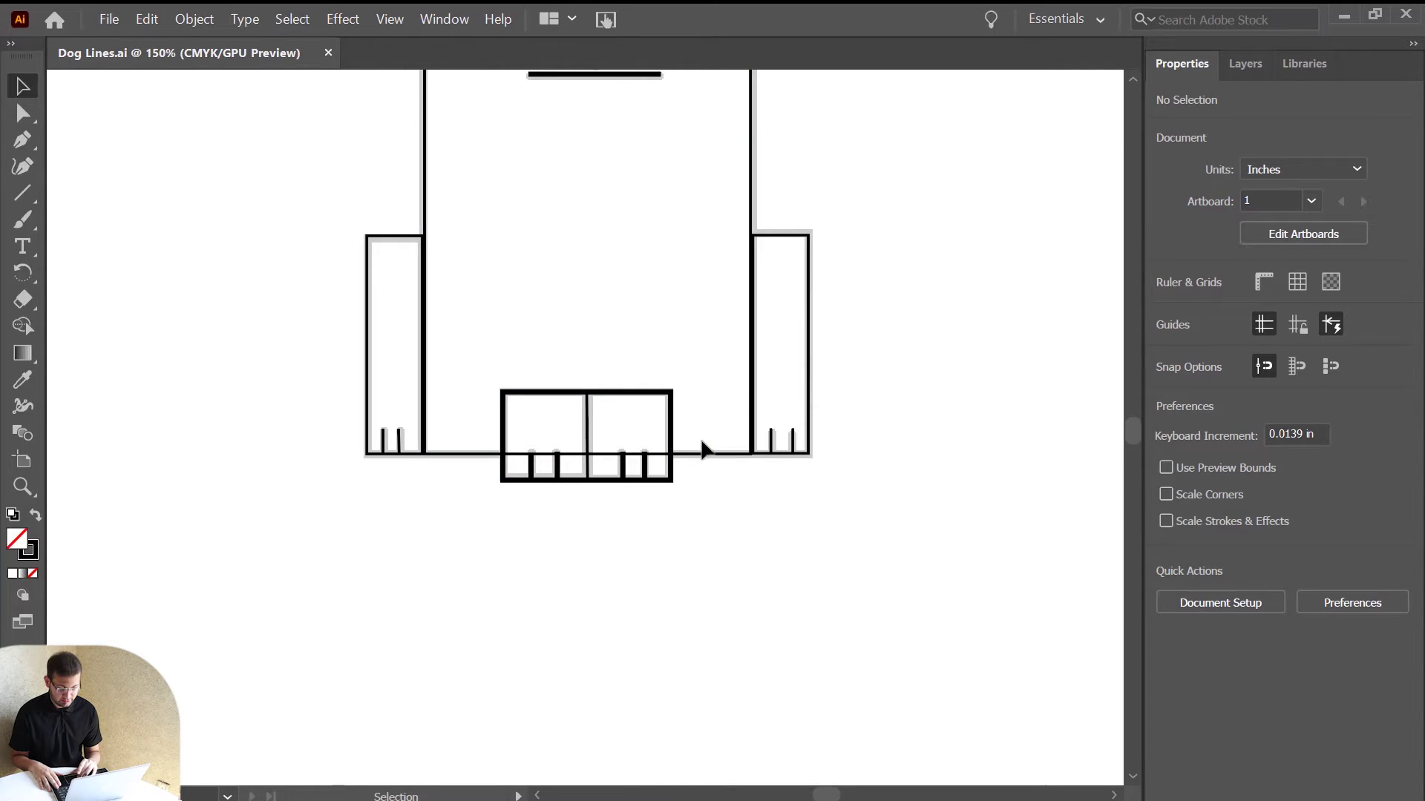
Step: Give the front paws group a white fill and deselect it
{"action": "left_click", "coordinate": [460, 454]}
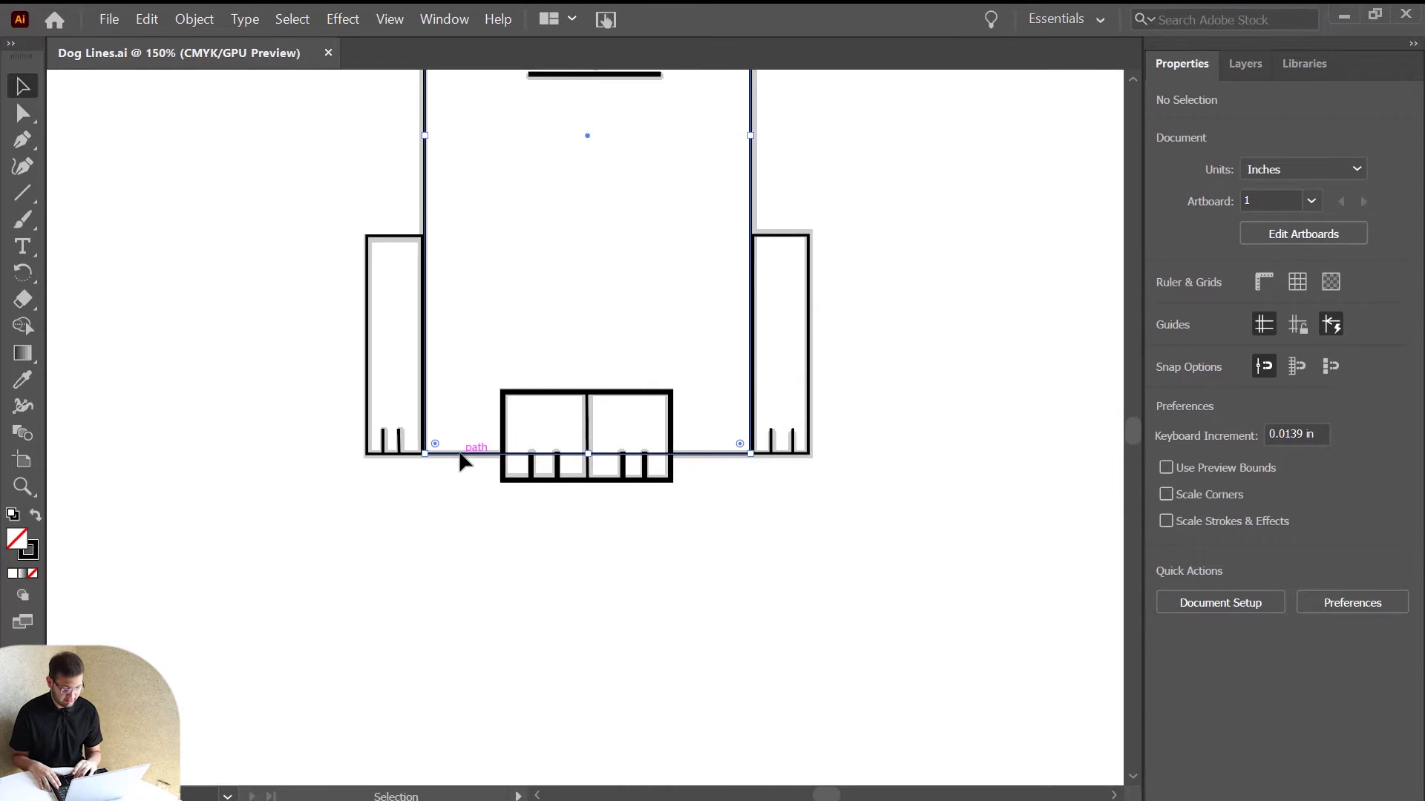
{"action": "left_click", "coordinate": [670, 429]}
{"action": "left_click", "coordinate": [1165, 308]}
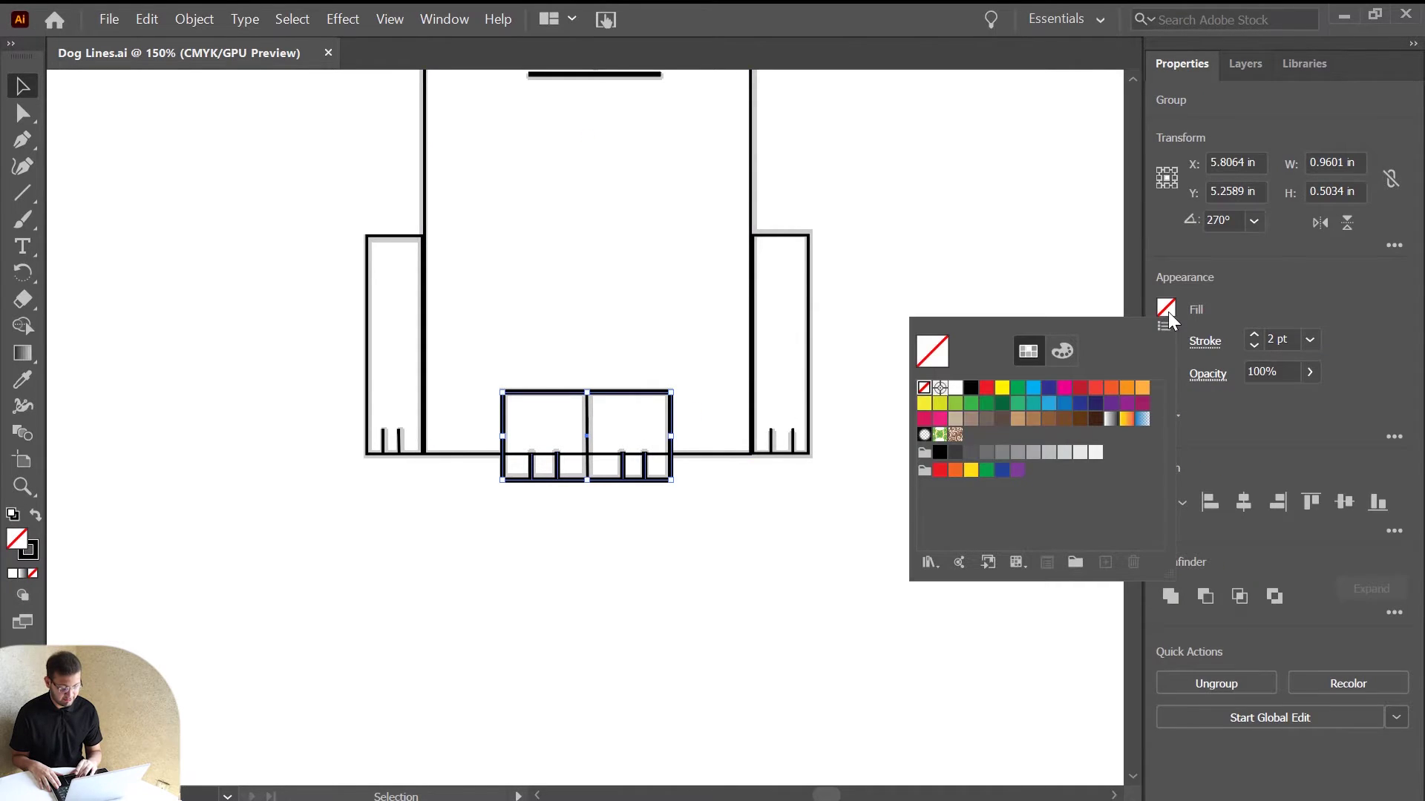
{"action": "left_click", "coordinate": [956, 389]}
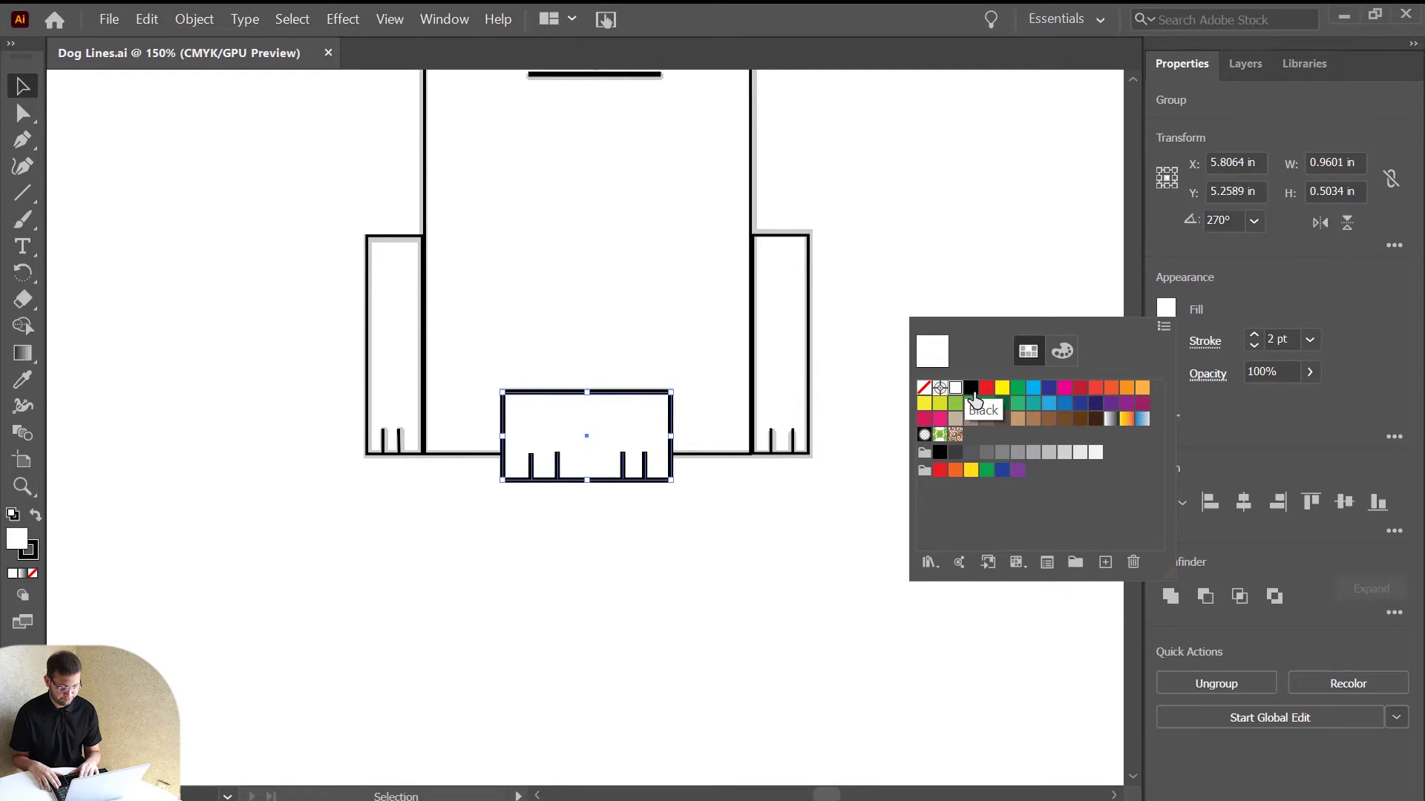
{"action": "left_click", "coordinate": [735, 562]}
{"action": "left_click", "coordinate": [644, 505]}
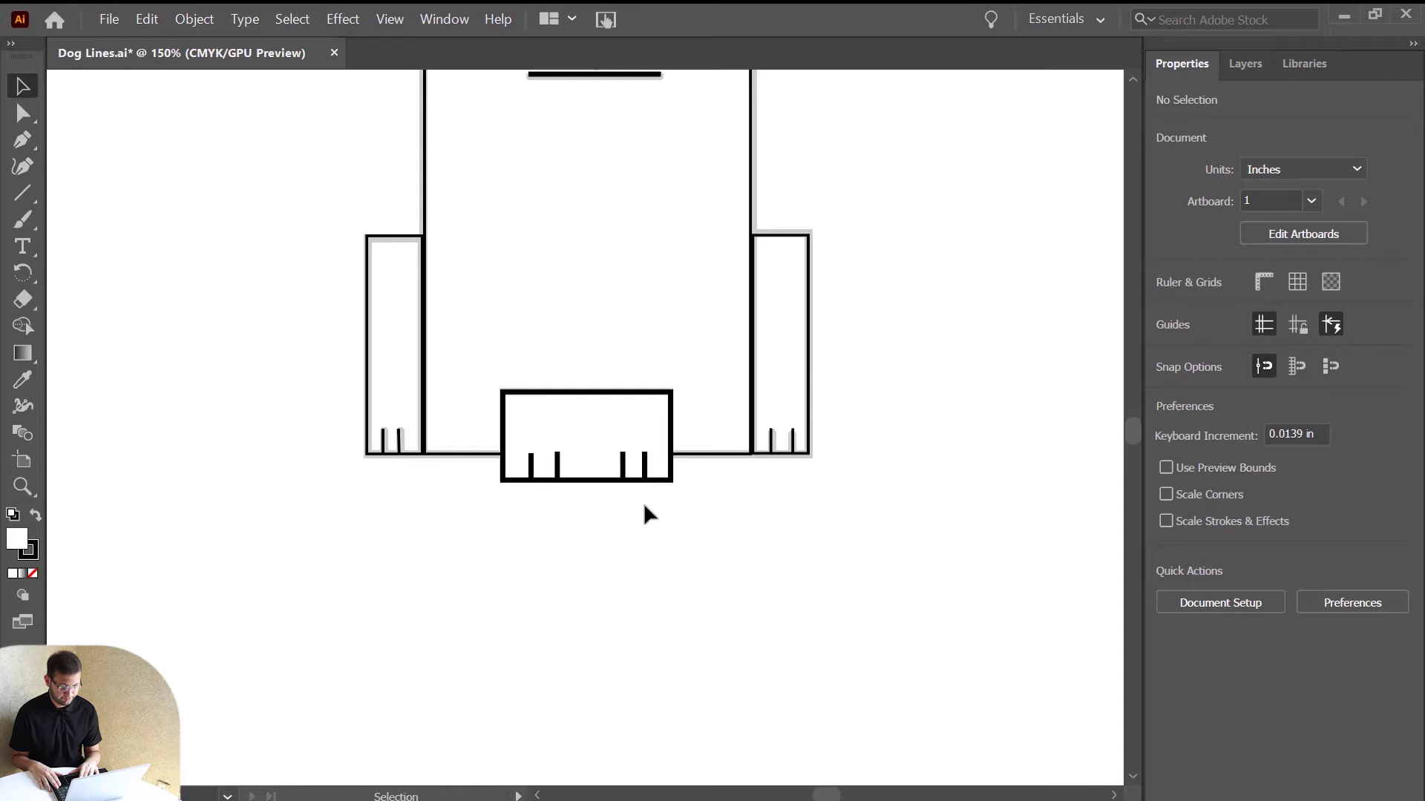
Step: Draw a vertical line about 0.5 in long through the middle of the front paws rectangle, from its upper to its lower edge
{"action": "left_click", "coordinate": [34, 195]}
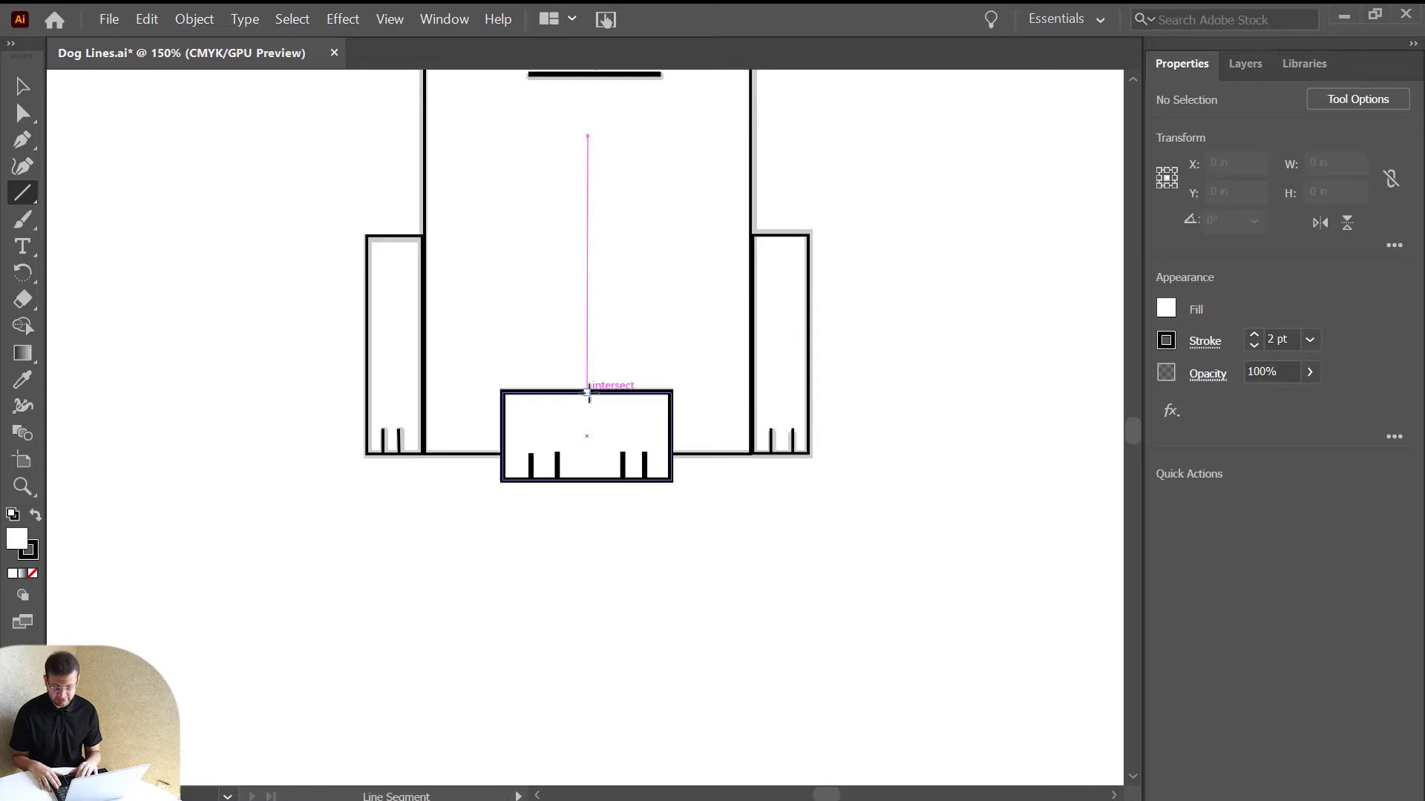
{"action": "left_click_drag", "start_coordinate": [586, 391], "coordinate": [588, 480]}
{"action": "left_click", "coordinate": [627, 641]}
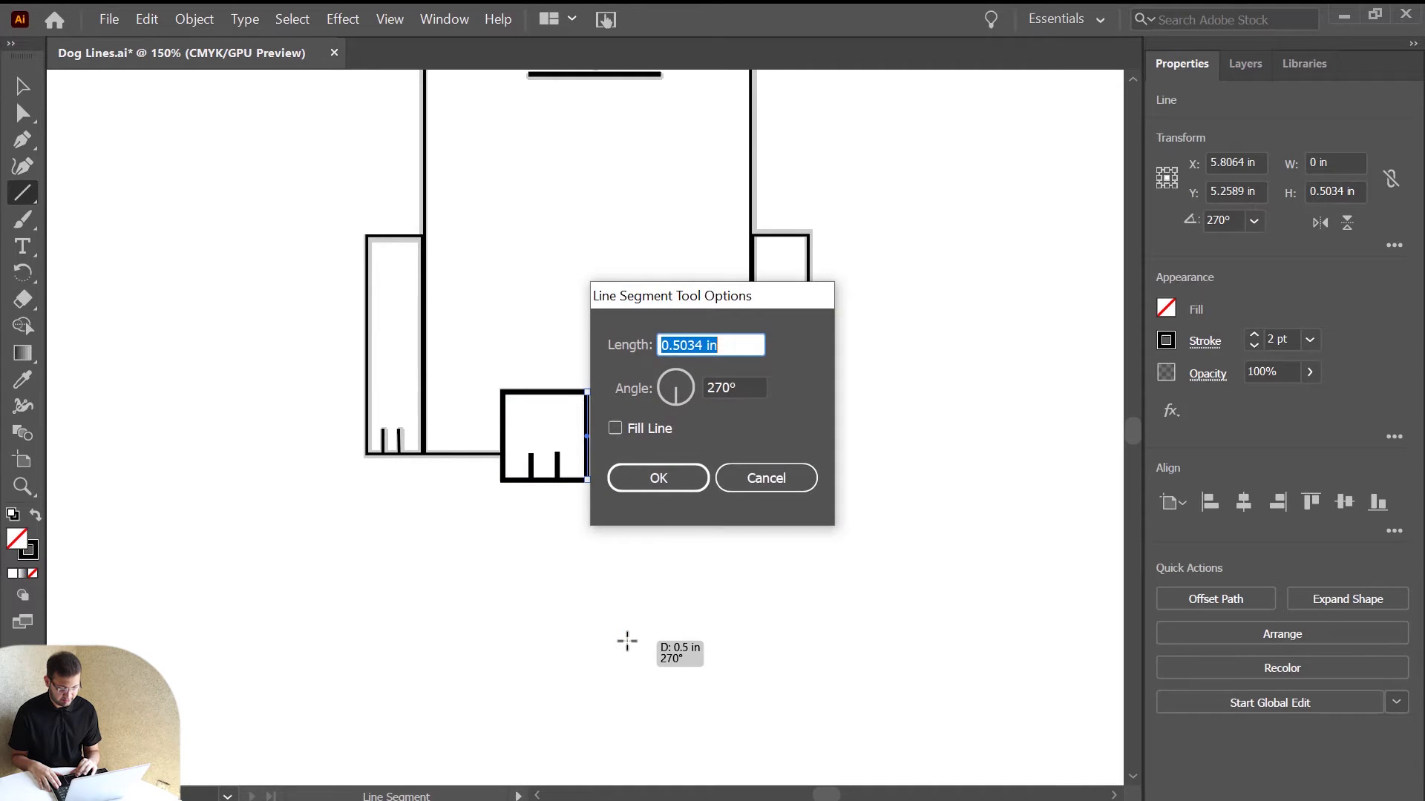
{"action": "left_click", "coordinate": [791, 476]}
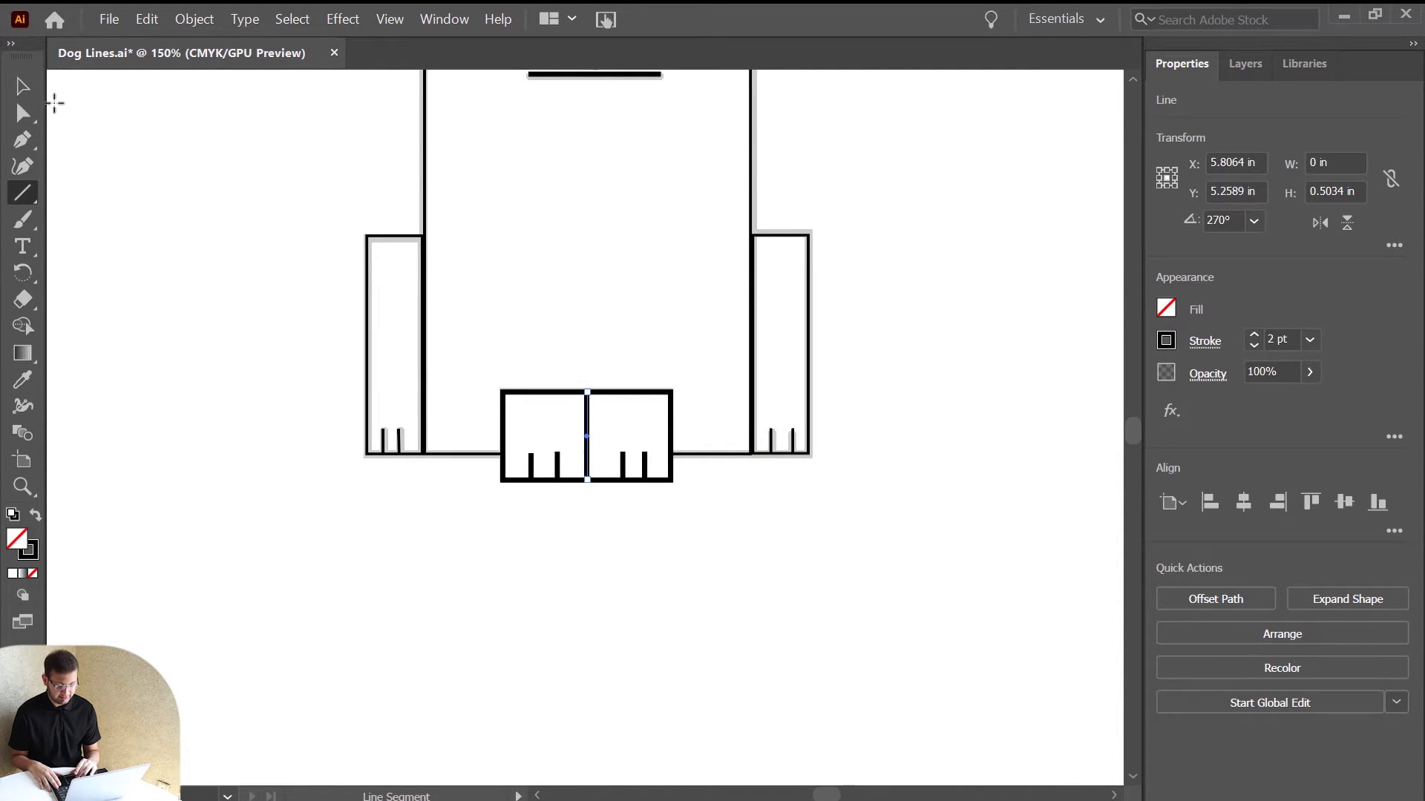
{"action": "left_click", "coordinate": [22, 86]}
{"action": "left_click", "coordinate": [270, 441]}
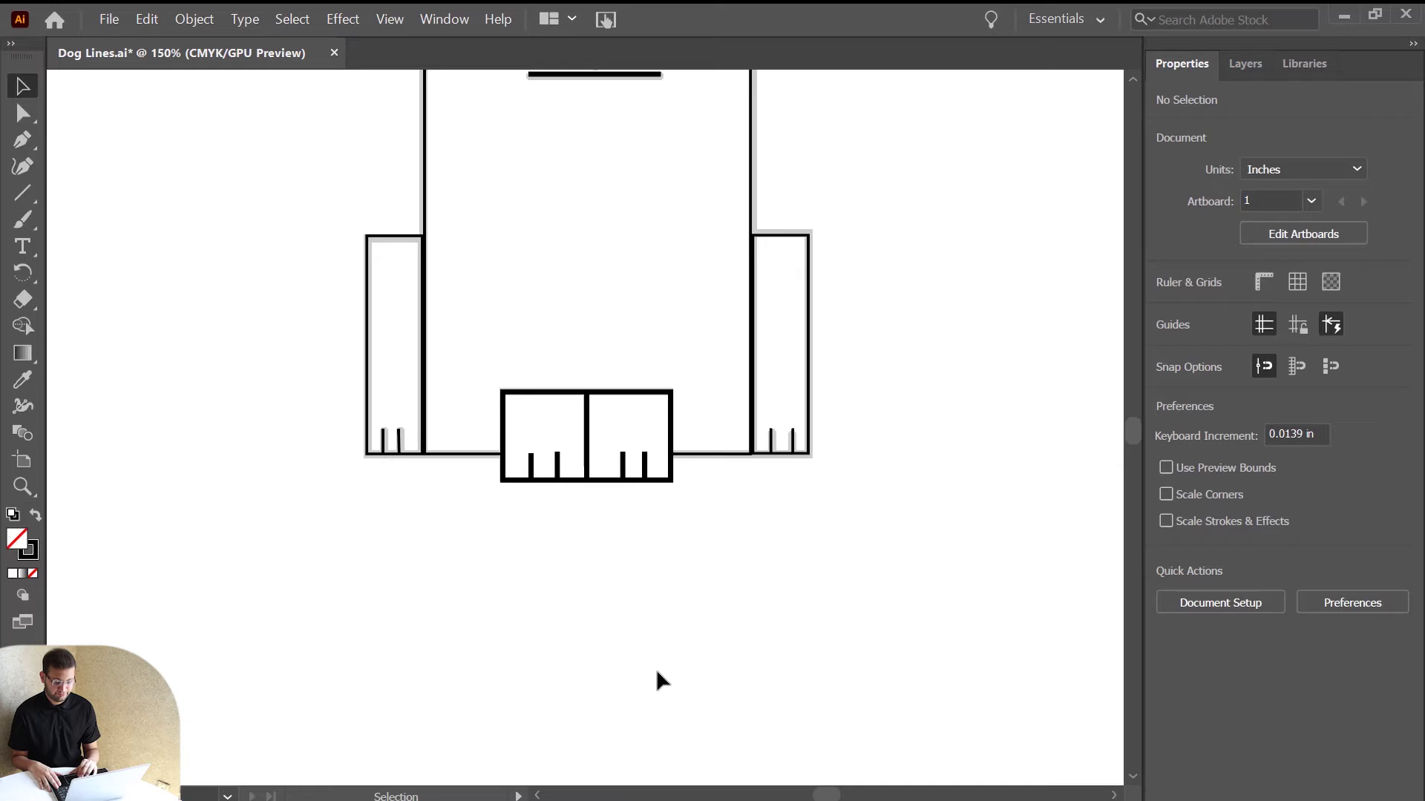
Step: Group all the traced shapes and lines of the dog, leaving out the locked linked image
{"action": "key", "text": "ctrl+minus"}
{"action": "scroll", "coordinate": [957, 466], "scroll_direction": "up", "scroll_amount": 5}
{"action": "scroll", "coordinate": [956, 464], "scroll_direction": "down", "scroll_amount": 4}
{"action": "scroll", "coordinate": [956, 465], "scroll_direction": "up", "scroll_amount": 3}
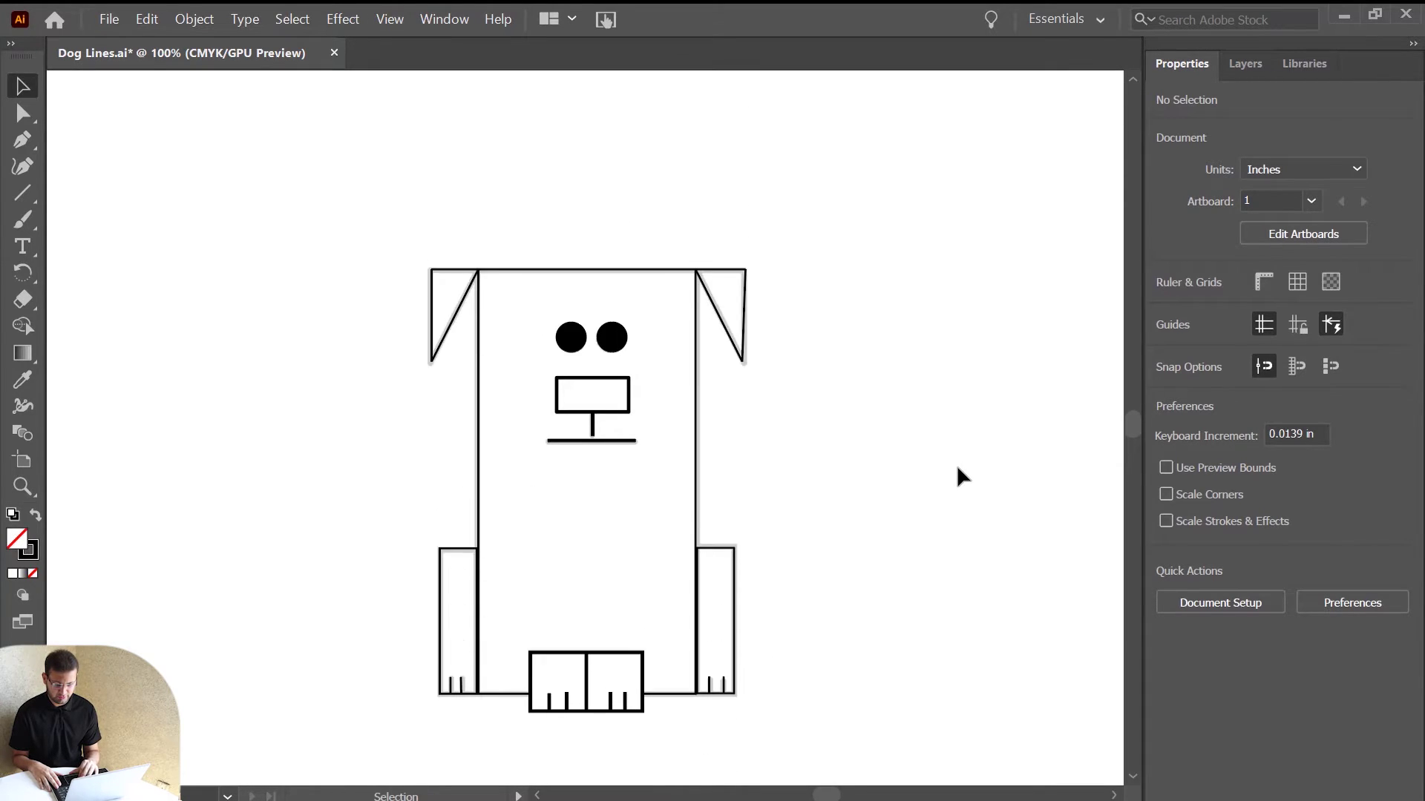
{"action": "left_click", "coordinate": [1245, 66]}
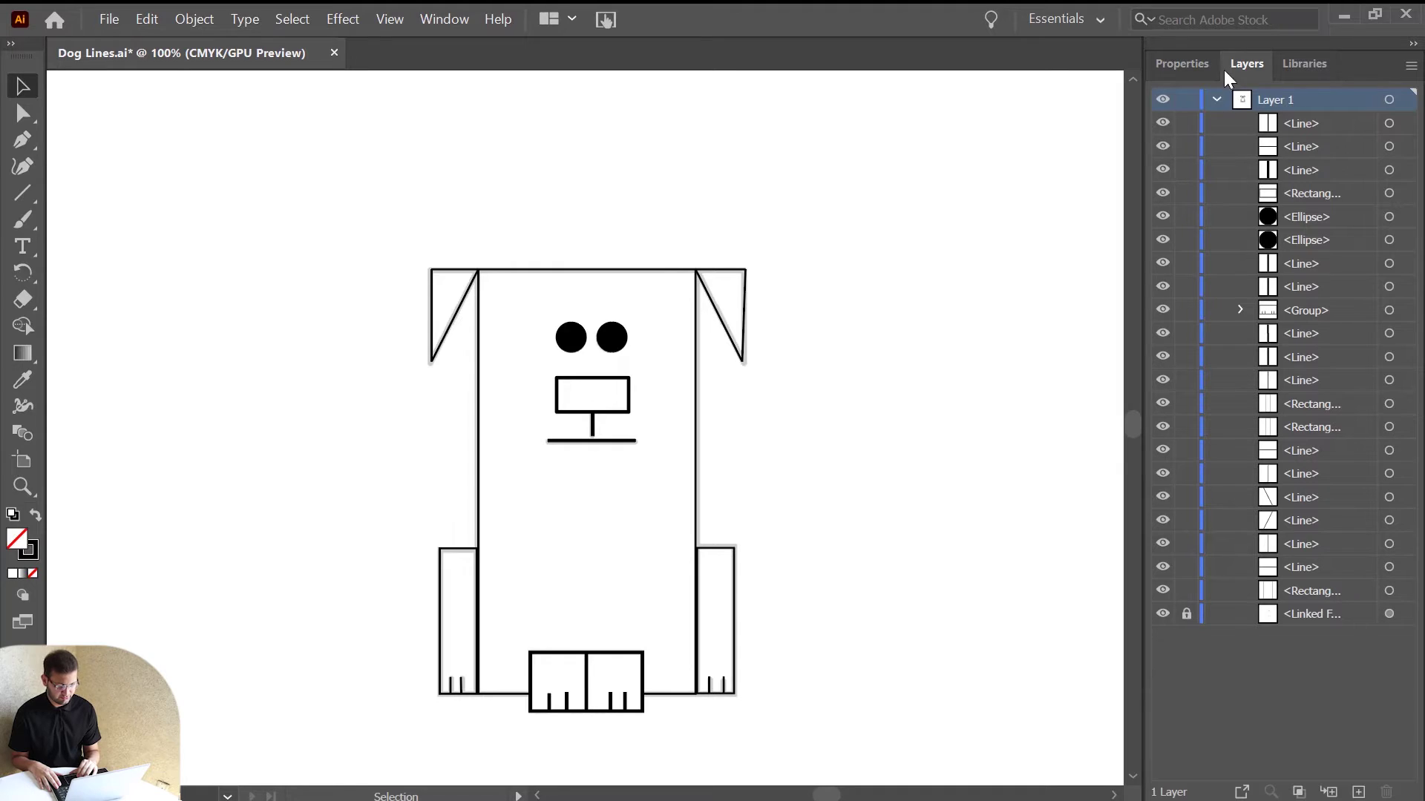
{"action": "left_click", "coordinate": [1217, 99]}
{"action": "left_click", "coordinate": [1216, 101]}
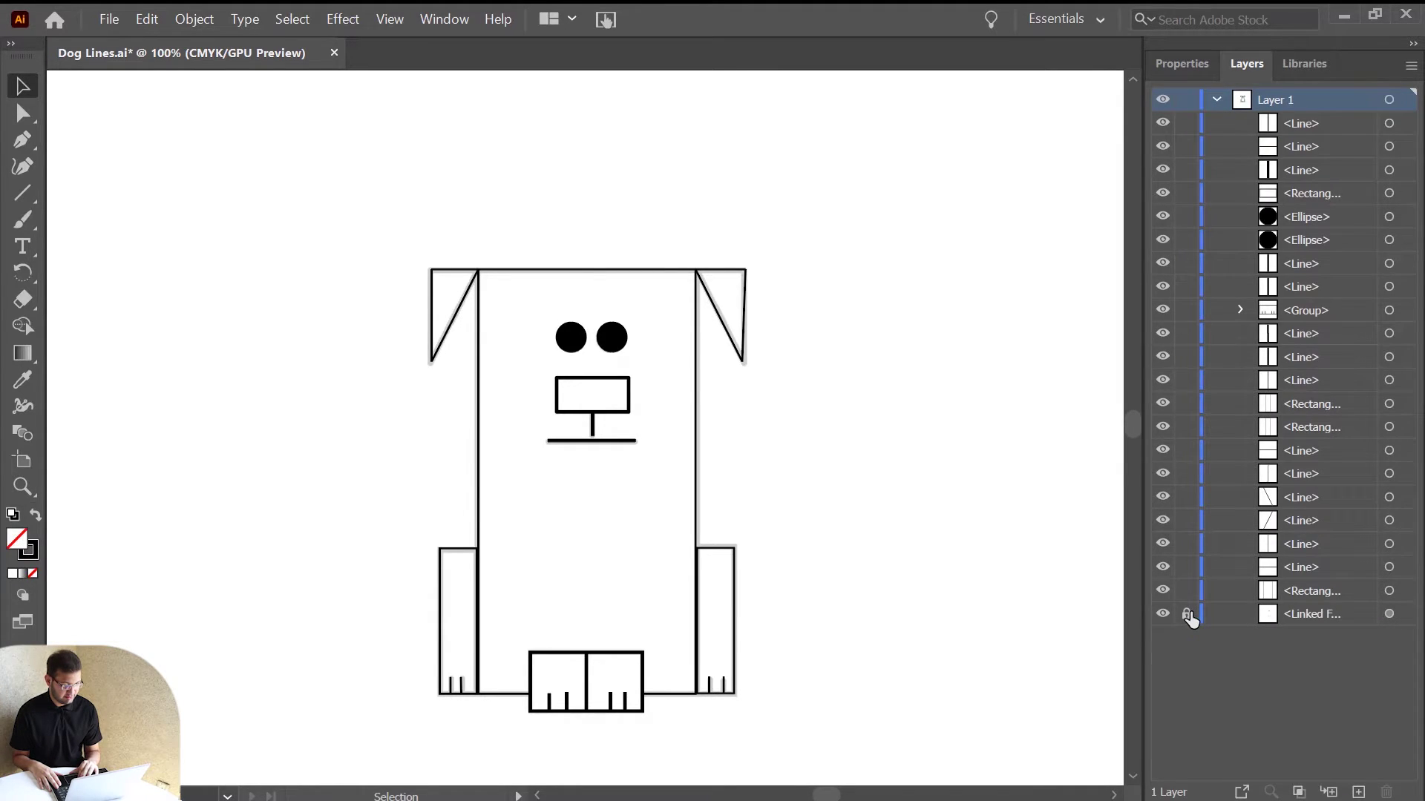
{"action": "mouse_move", "coordinate": [292, 194]}
{"action": "left_mouse_down"}
{"action": "mouse_move", "coordinate": [610, 466]}
{"action": "mouse_move", "coordinate": [786, 718]}
{"action": "mouse_move", "coordinate": [829, 727]}
{"action": "left_mouse_up"}
{"action": "key", "text": "ctrl+g"}
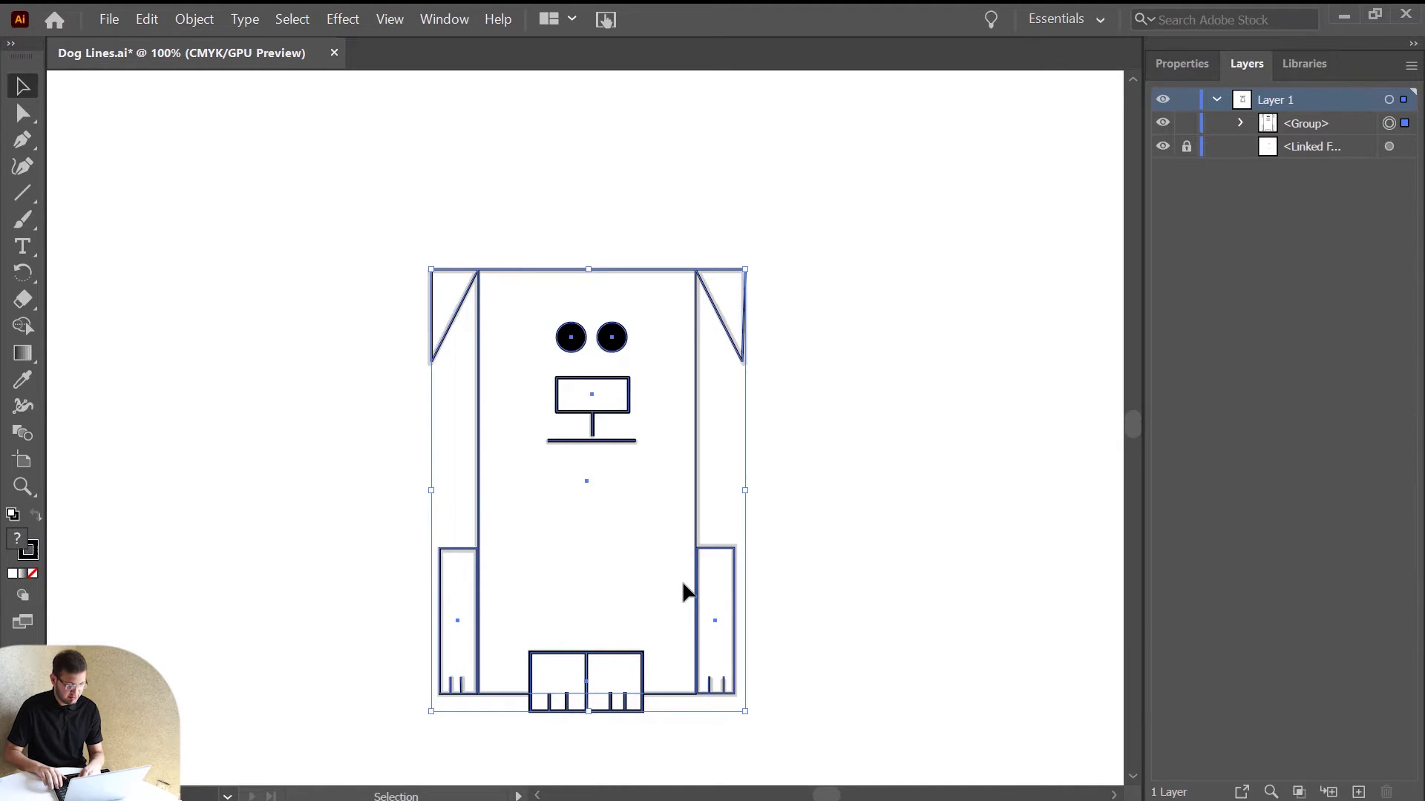
Step: Rename the new dog group as Dog Vector
{"action": "left_click", "coordinate": [1302, 124]}
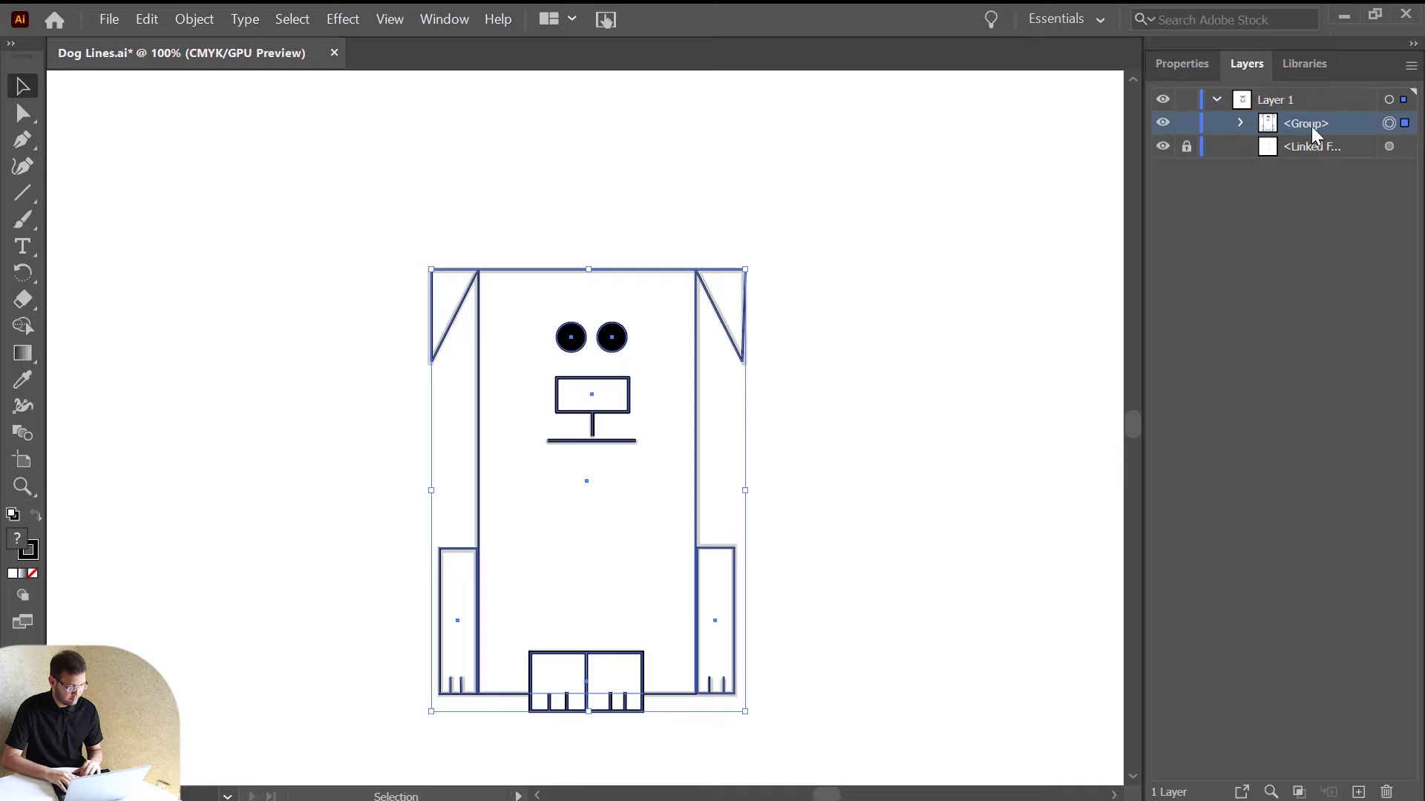
{"action": "type", "text": "Dog Vector"}
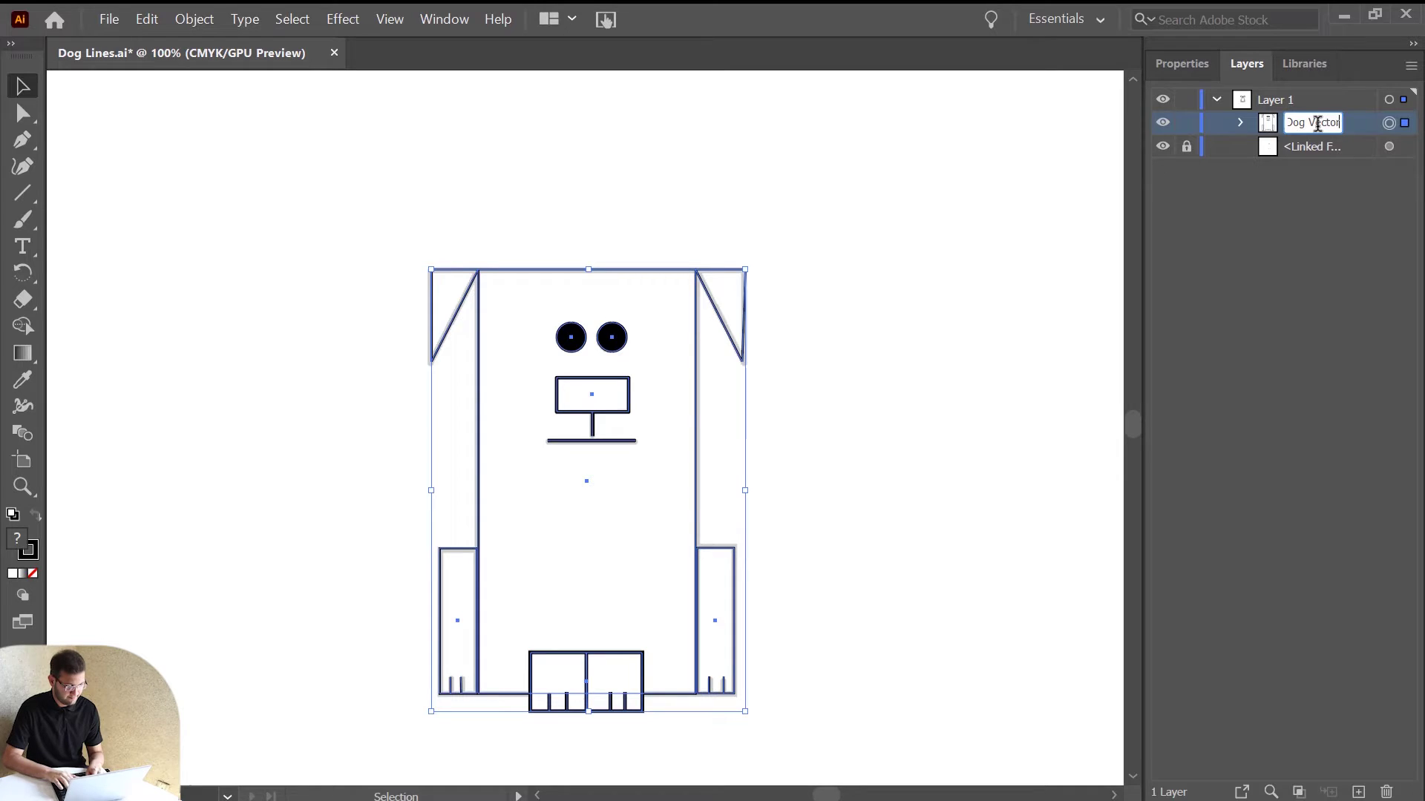
{"action": "key", "text": "Return"}
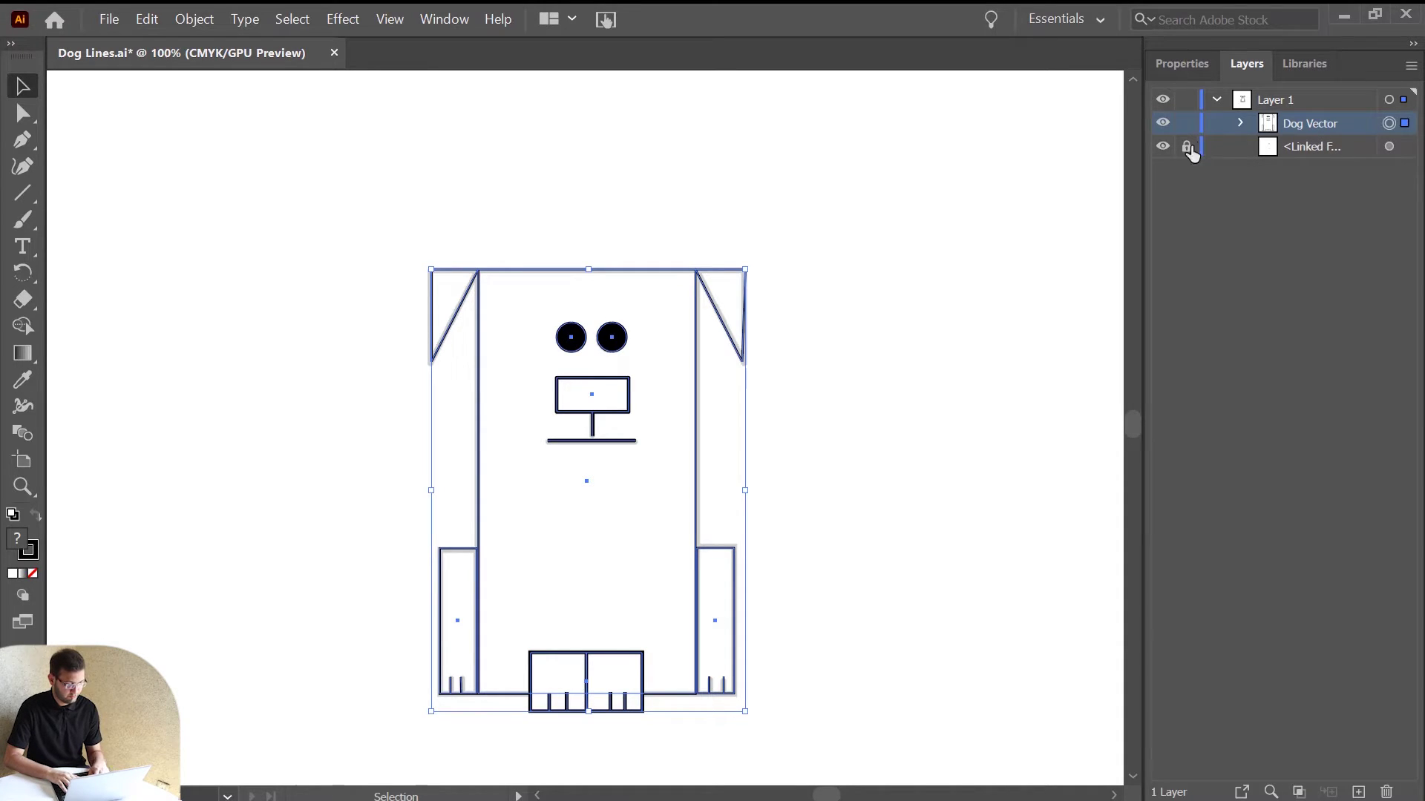
Step: Compare the Dog Vector group with the linked image by toggling their visibility, leaving only the linked image hidden
{"action": "left_click", "coordinate": [1164, 148]}
{"action": "left_click", "coordinate": [1164, 148]}
{"action": "left_click", "coordinate": [1164, 148]}
{"action": "left_click", "coordinate": [1162, 124]}
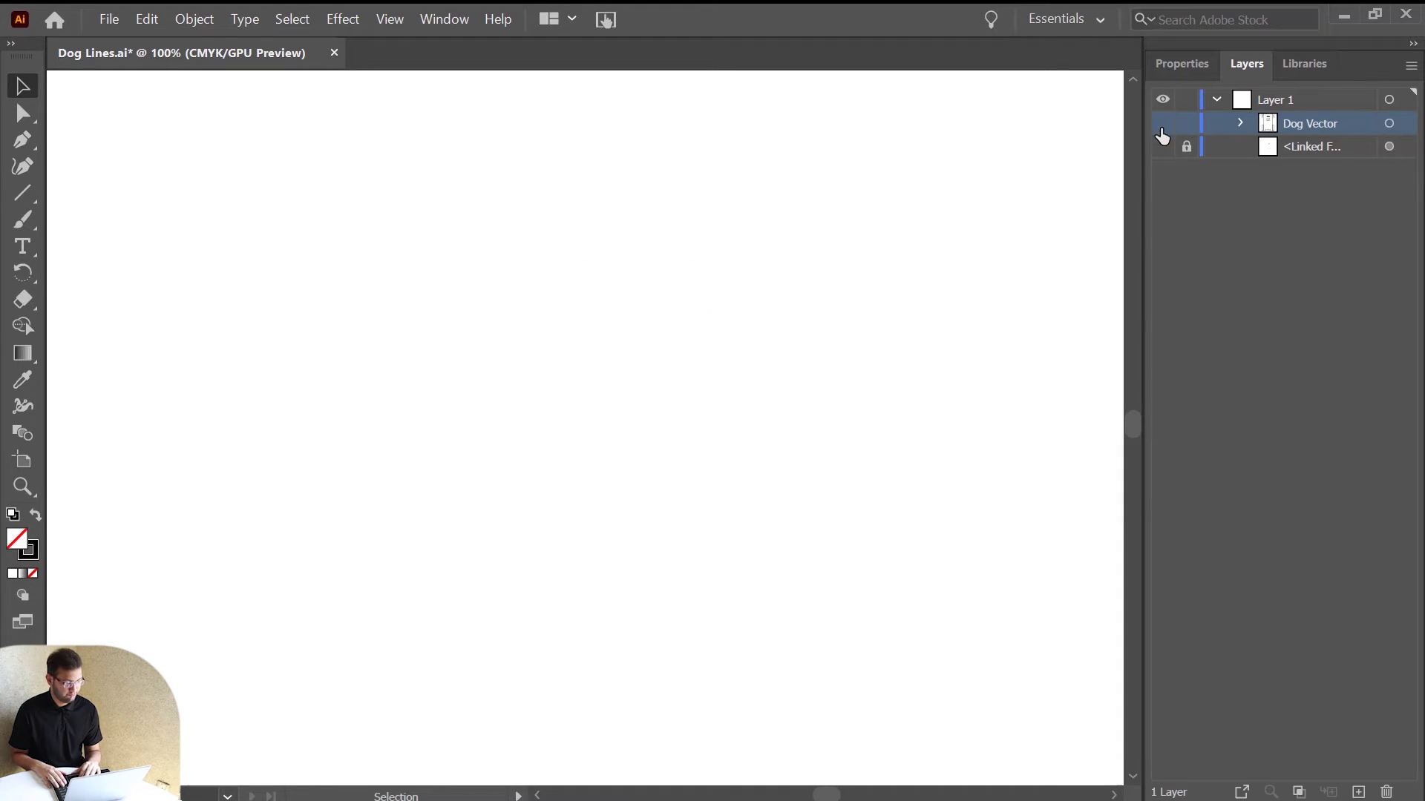
{"action": "left_click", "coordinate": [1164, 148]}
{"action": "left_click", "coordinate": [1164, 123]}
{"action": "left_click", "coordinate": [1164, 123]}
{"action": "left_click", "coordinate": [1164, 148]}
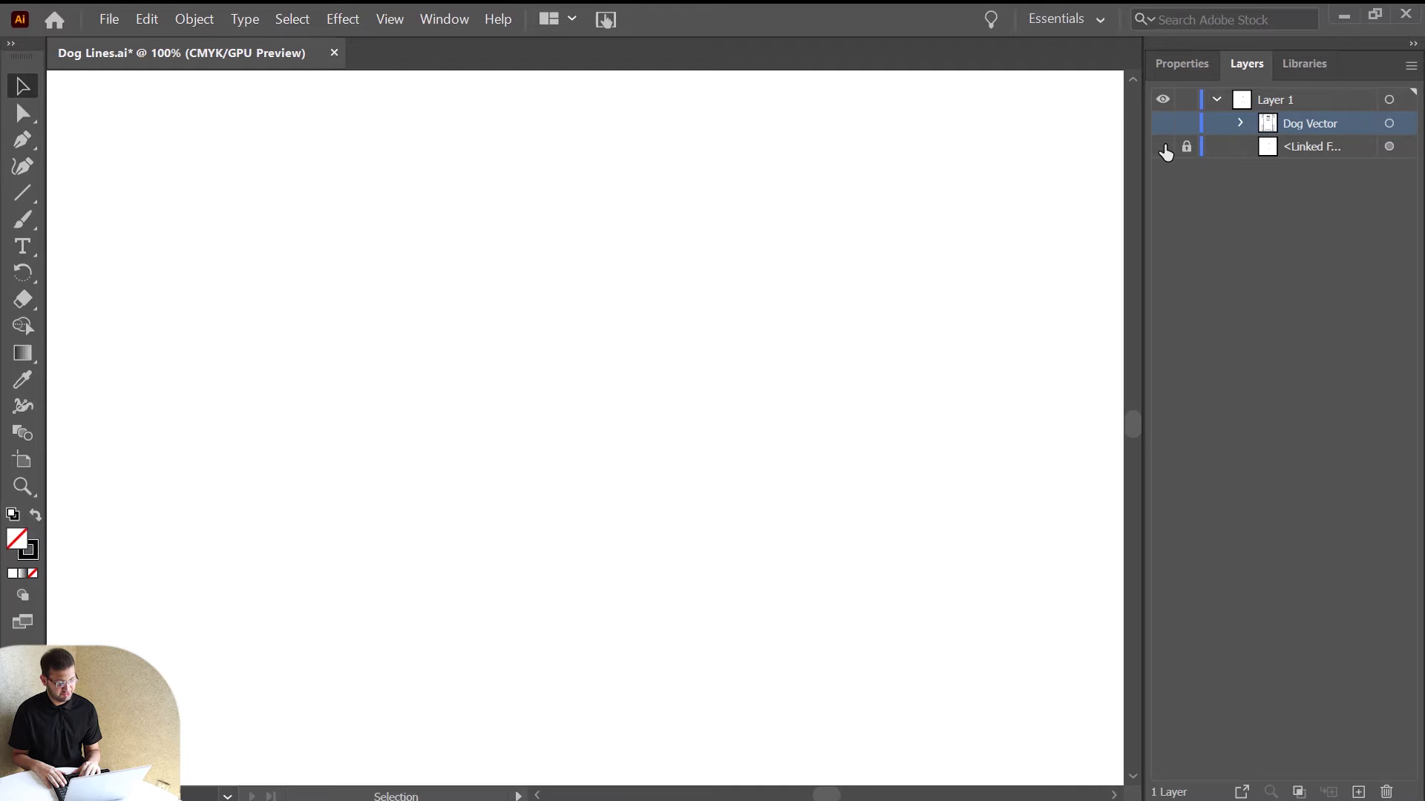
{"action": "left_click", "coordinate": [1163, 124]}
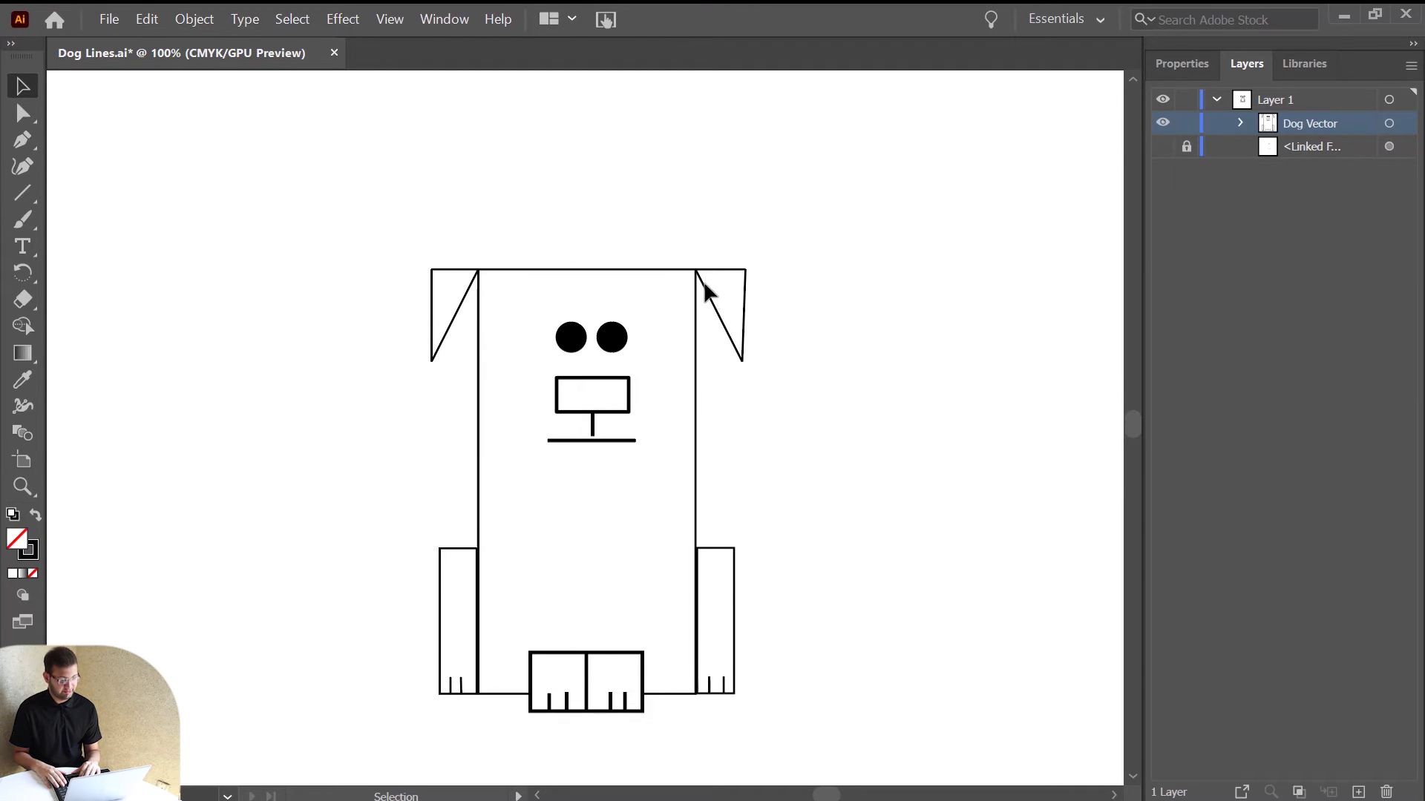
{"action": "key", "text": "ctrl+minus"}
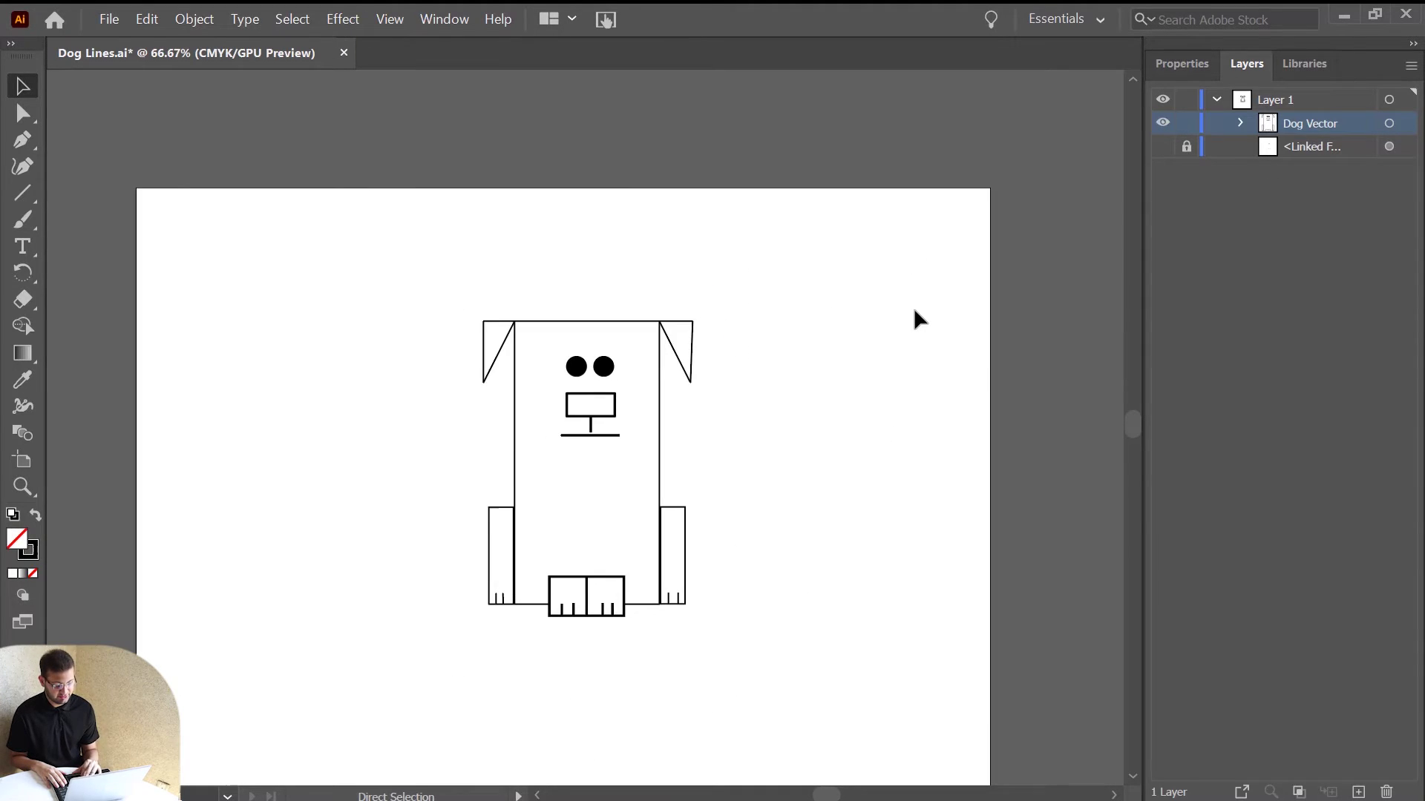
{"action": "scroll", "coordinate": [838, 434], "scroll_direction": "down", "scroll_amount": 3}
{"action": "left_click_drag", "start_coordinate": [402, 105], "coordinate": [811, 536]}
{"action": "scroll", "coordinate": [816, 438], "scroll_direction": "up", "scroll_amount": 3}
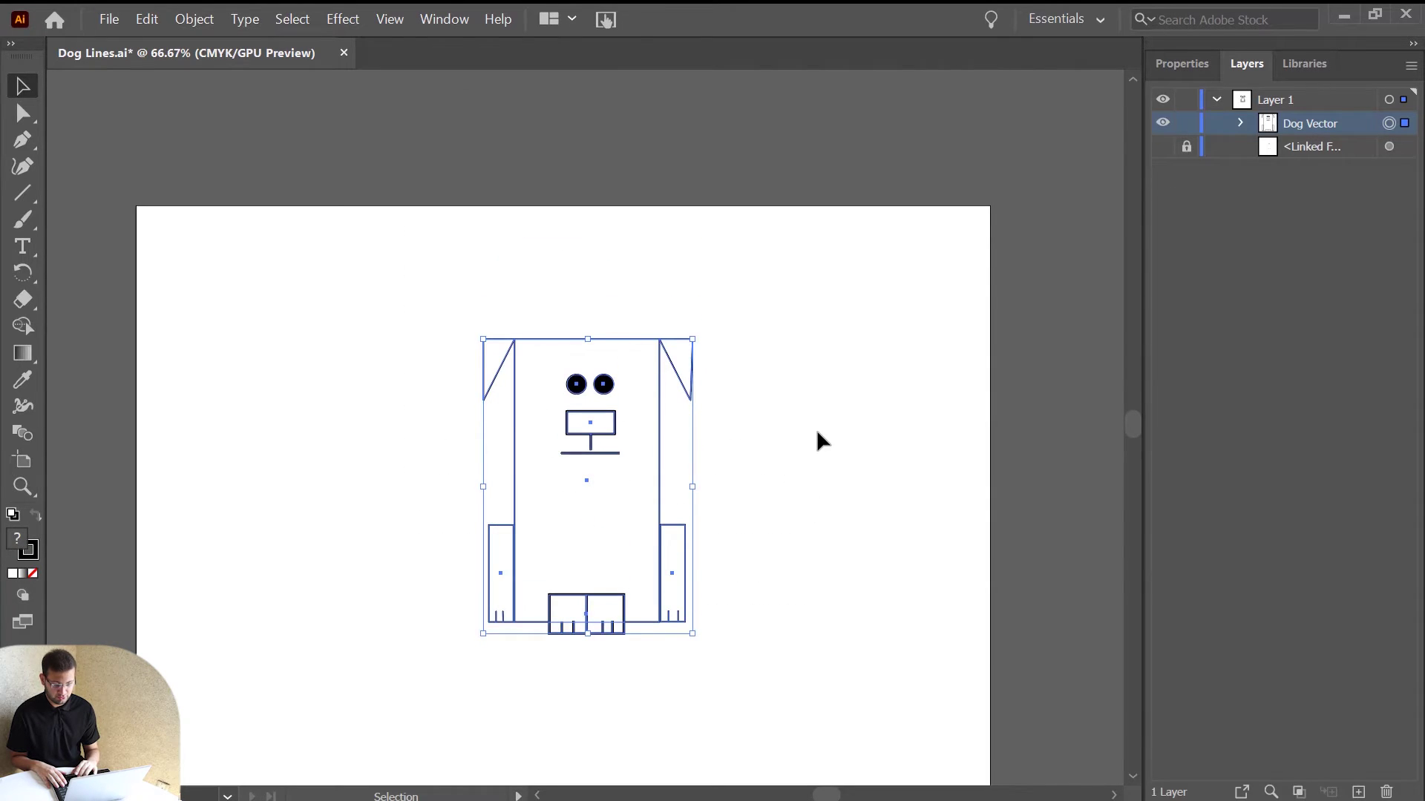
{"action": "left_click", "coordinate": [817, 434]}
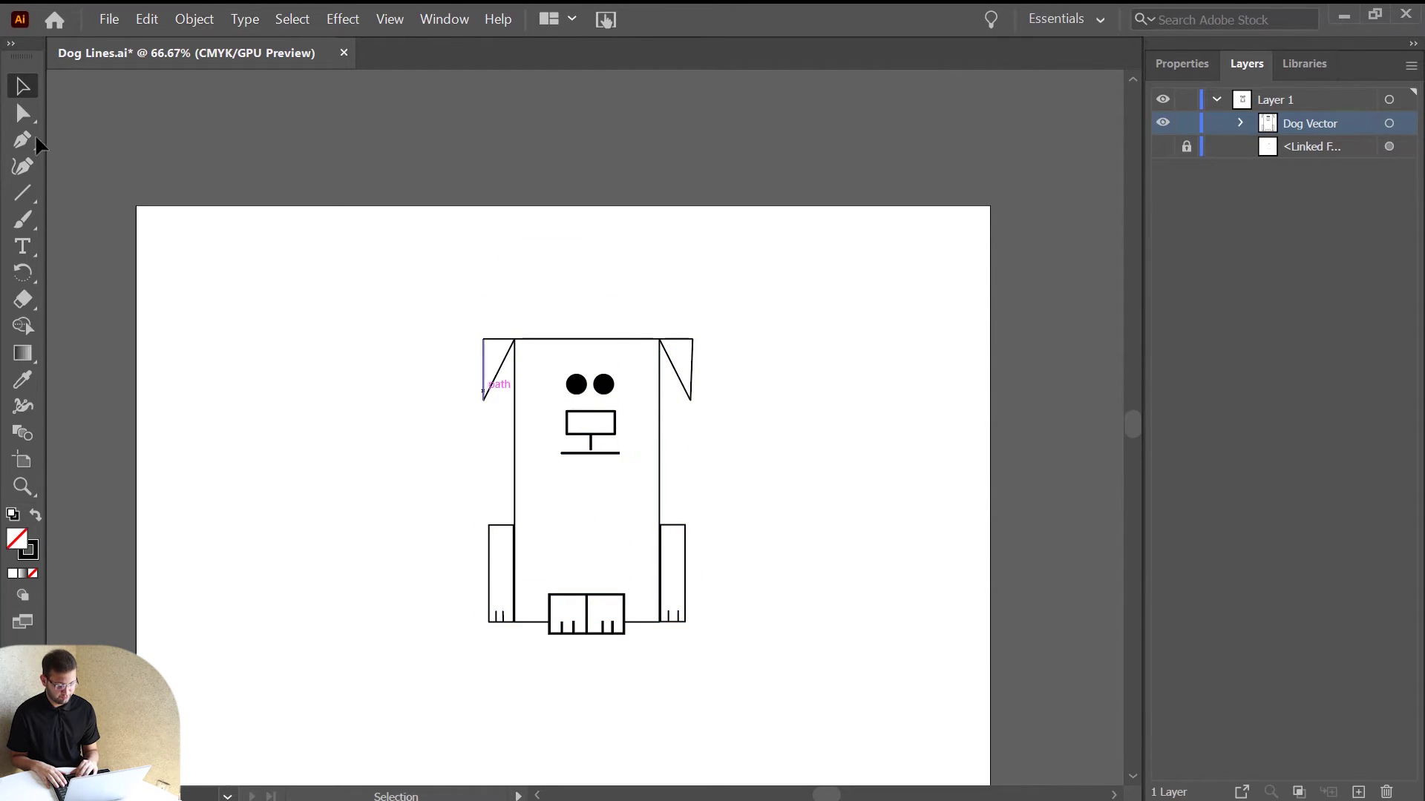
Step: Draw eleven five-pointed stars of varying sizes and rotations, scattered above and on both sides of the dog
{"action": "left_click", "coordinate": [34, 197]}
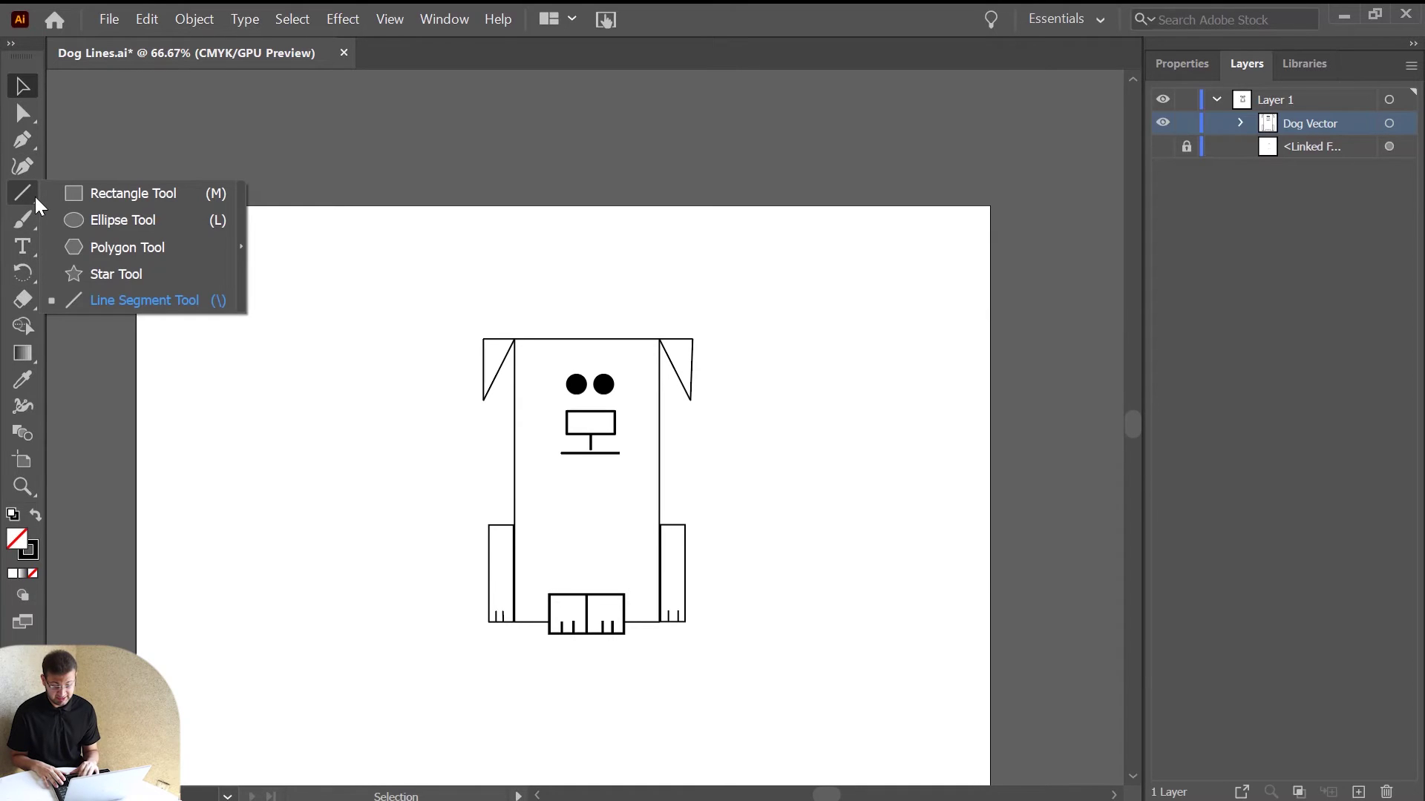
{"action": "left_click", "coordinate": [125, 273]}
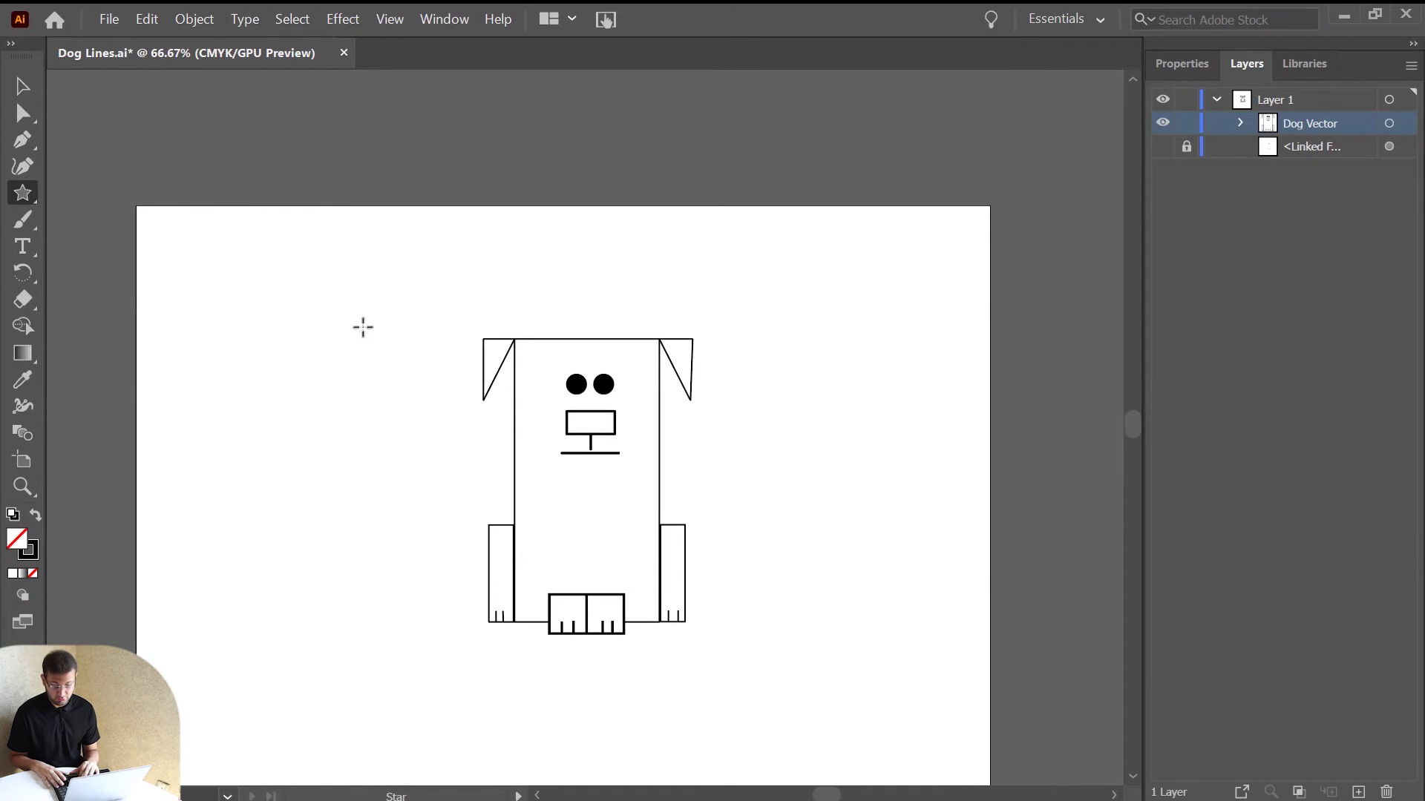
{"action": "left_click_drag", "start_coordinate": [325, 276], "coordinate": [360, 297]}
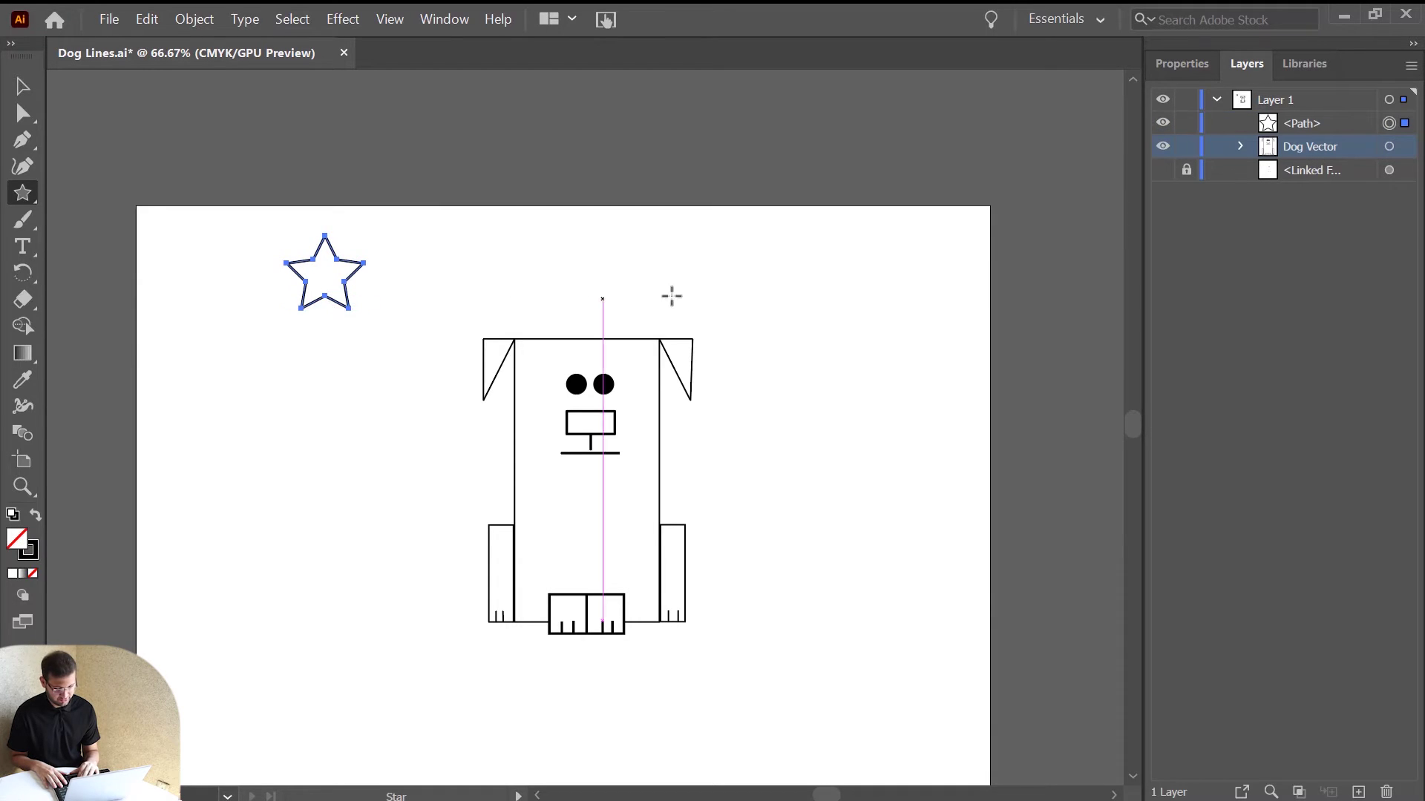
{"action": "mouse_move", "coordinate": [762, 277]}
{"action": "left_mouse_down"}
{"action": "mouse_move", "coordinate": [764, 315]}
{"action": "mouse_move", "coordinate": [733, 292]}
{"action": "mouse_move", "coordinate": [749, 285]}
{"action": "left_mouse_up"}
{"action": "left_click_drag", "start_coordinate": [495, 257], "coordinate": [504, 266]}
{"action": "left_click_drag", "start_coordinate": [387, 413], "coordinate": [398, 417]}
{"action": "left_click_drag", "start_coordinate": [809, 363], "coordinate": [815, 368]}
{"action": "left_click_drag", "start_coordinate": [647, 259], "coordinate": [658, 287]}
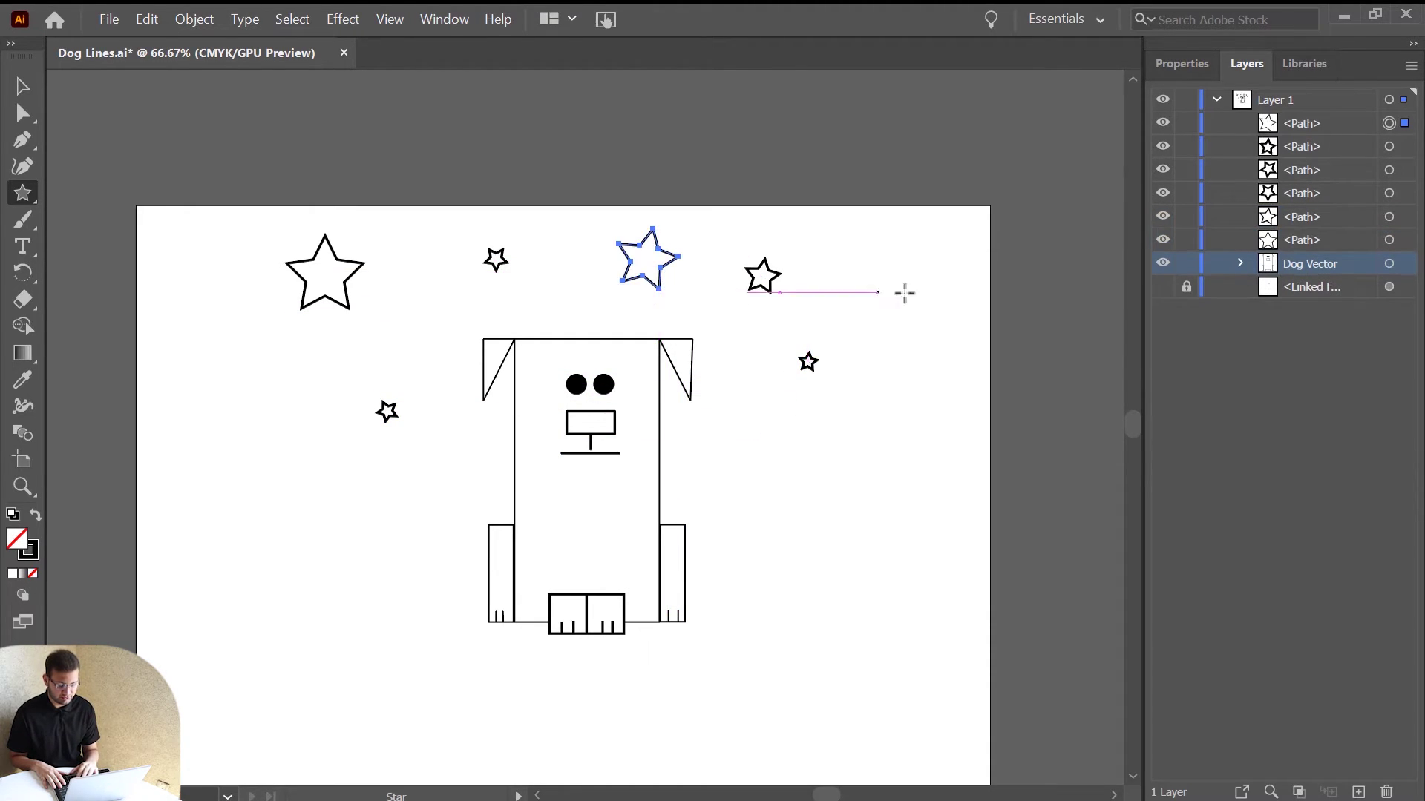
{"action": "left_click_drag", "start_coordinate": [916, 288], "coordinate": [919, 305]}
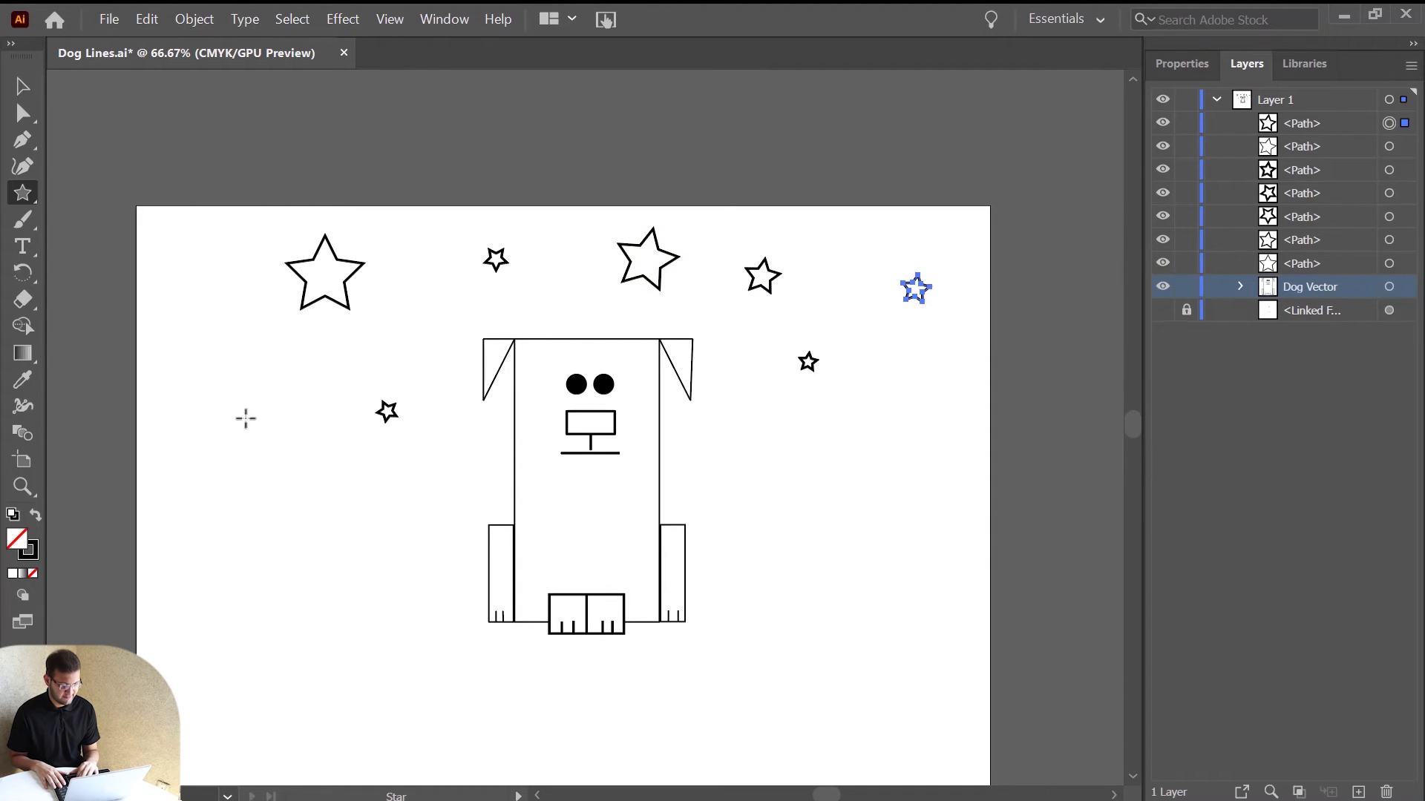
{"action": "mouse_move", "coordinate": [215, 426]}
{"action": "left_mouse_down"}
{"action": "mouse_move", "coordinate": [242, 438]}
{"action": "mouse_move", "coordinate": [232, 416]}
{"action": "mouse_move", "coordinate": [291, 383]}
{"action": "left_mouse_up"}
{"action": "left_click_drag", "start_coordinate": [166, 265], "coordinate": [187, 279]}
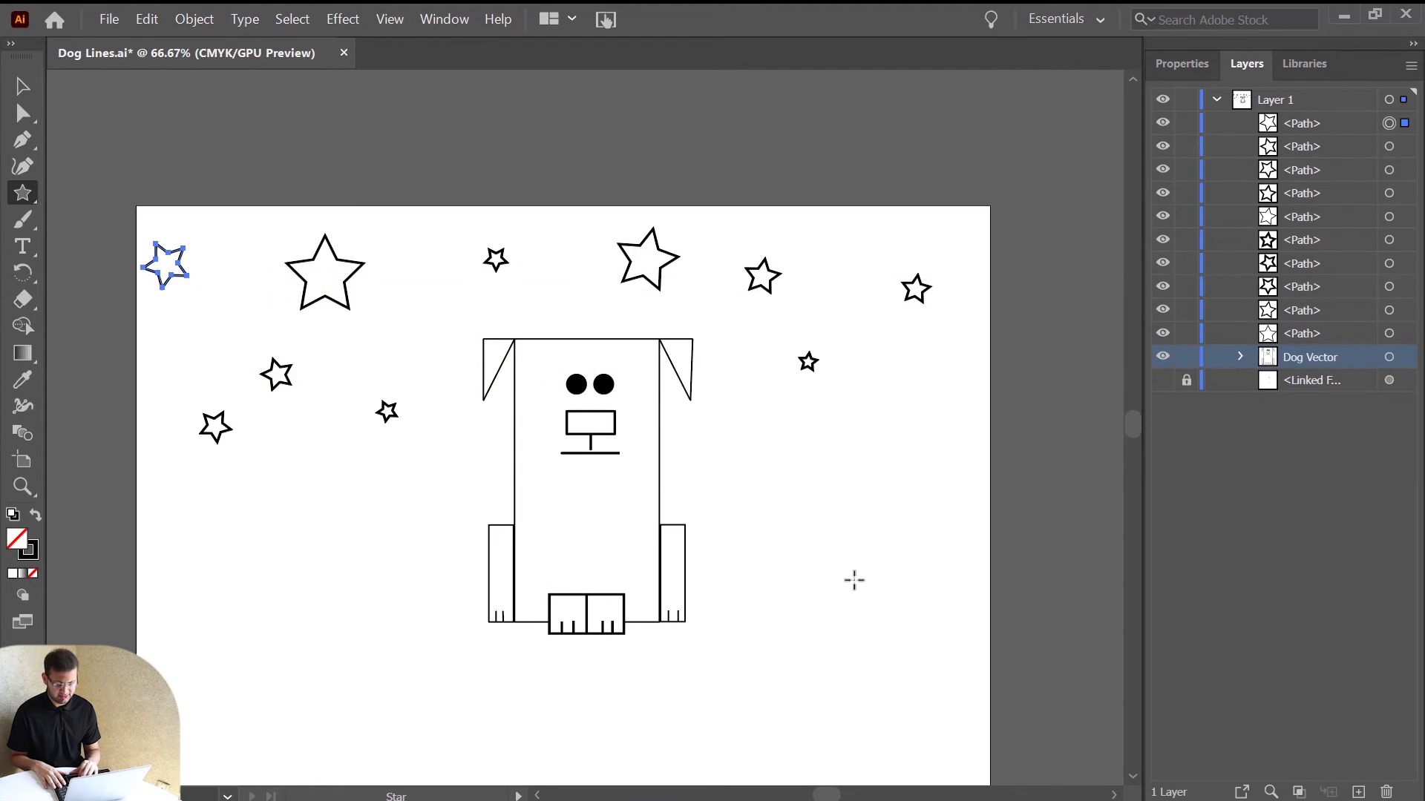
{"action": "left_click_drag", "start_coordinate": [913, 410], "coordinate": [932, 420]}
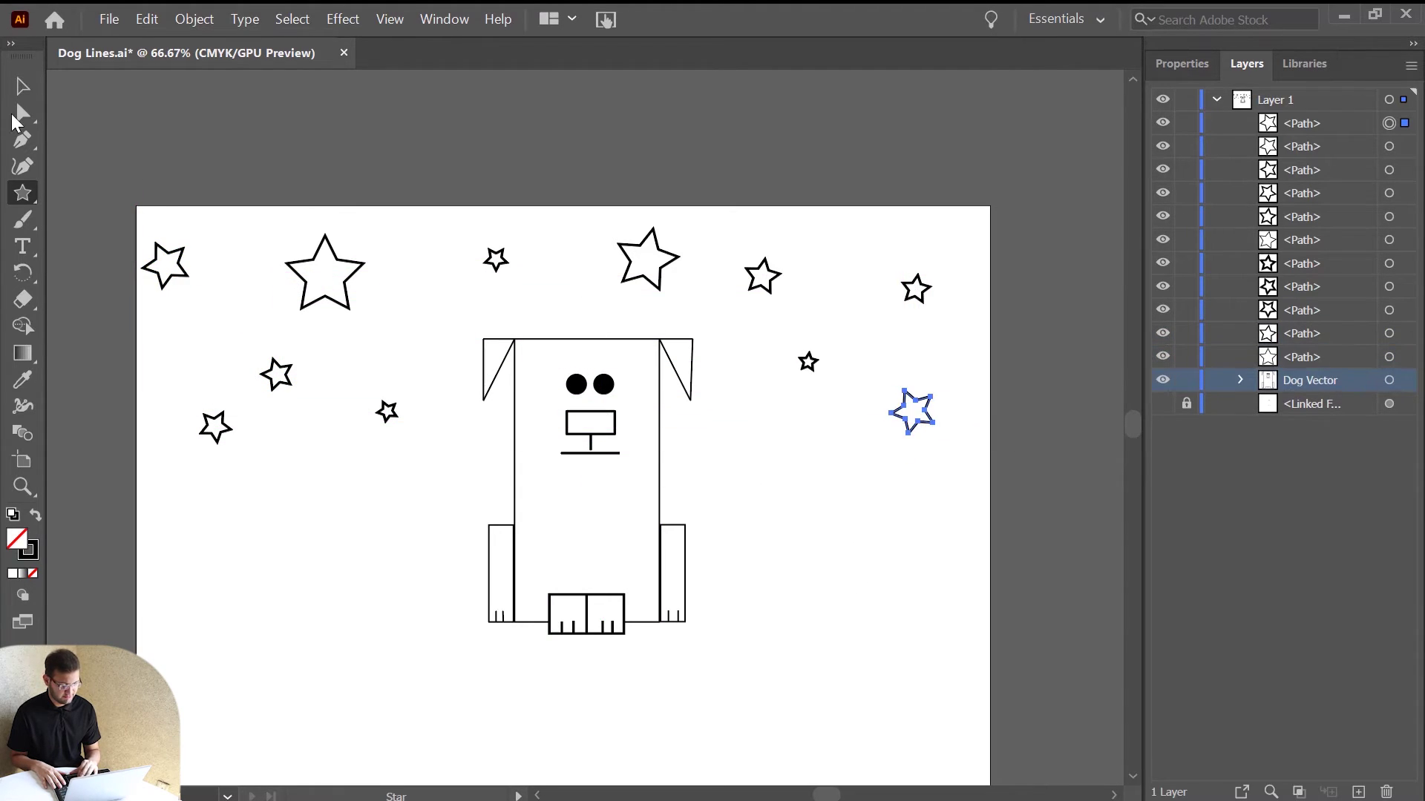
Step: Draw a horizontal ground line about 11.04 in long across the artboard, level with the base of the dog's body
{"action": "left_click", "coordinate": [24, 195]}
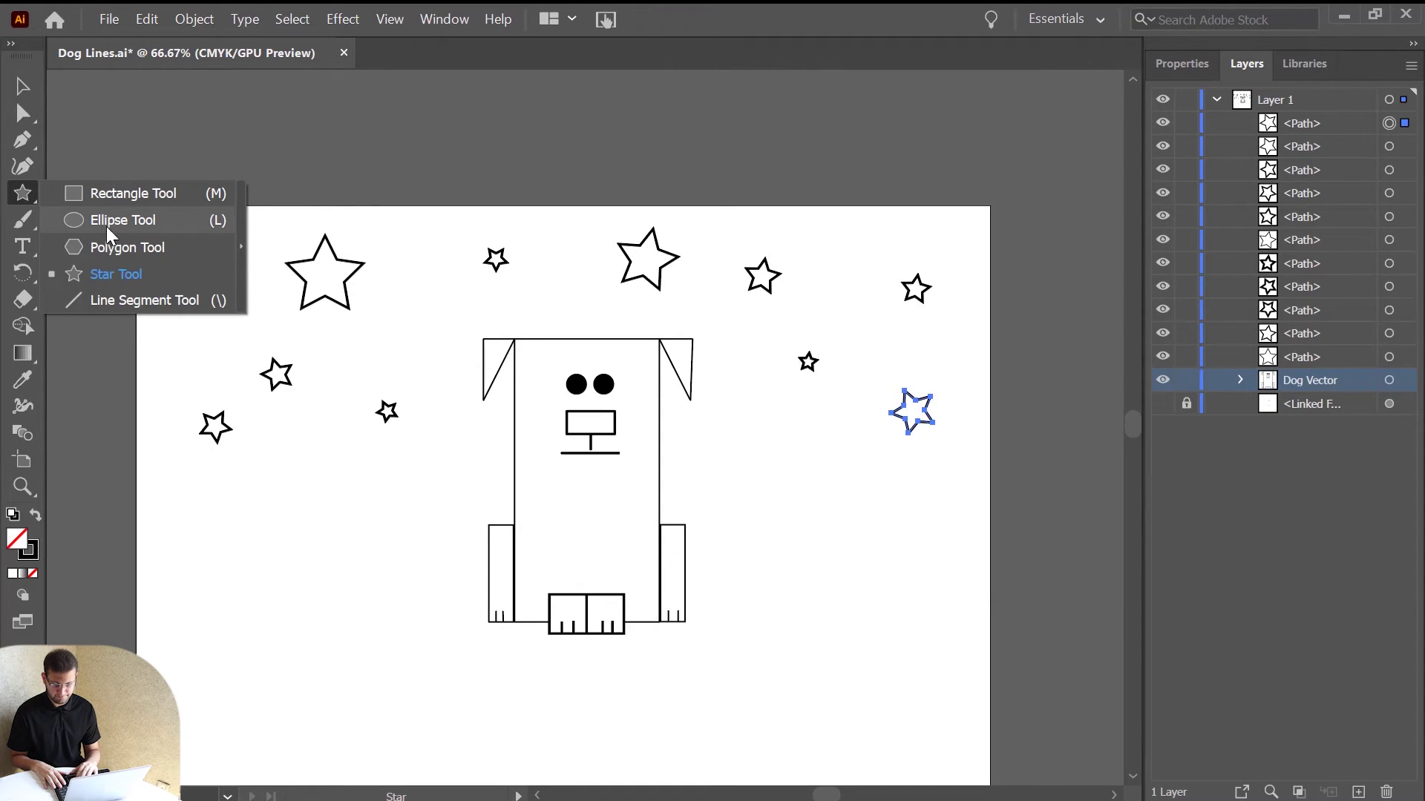
{"action": "left_click", "coordinate": [135, 222]}
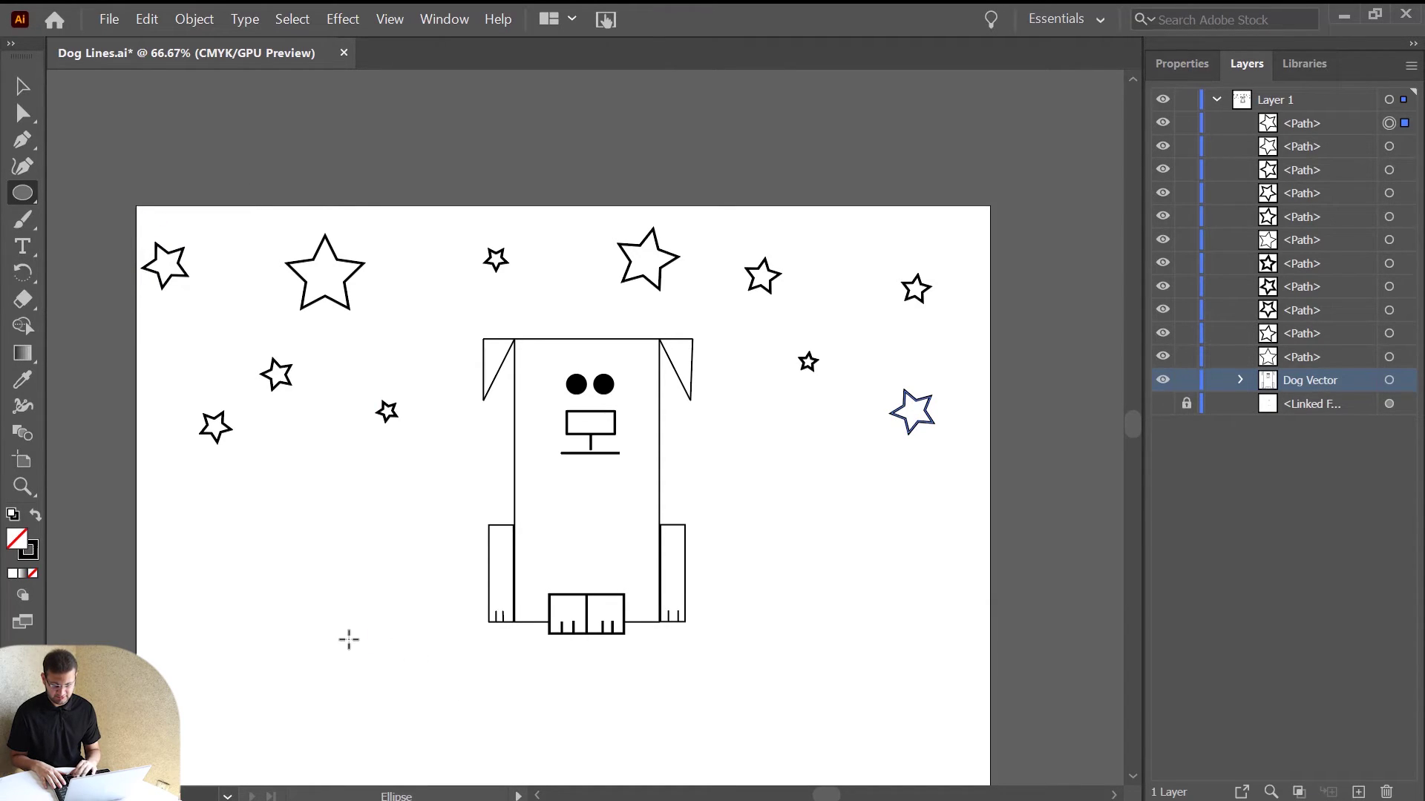
{"action": "left_click", "coordinate": [30, 192]}
{"action": "left_click", "coordinate": [122, 303]}
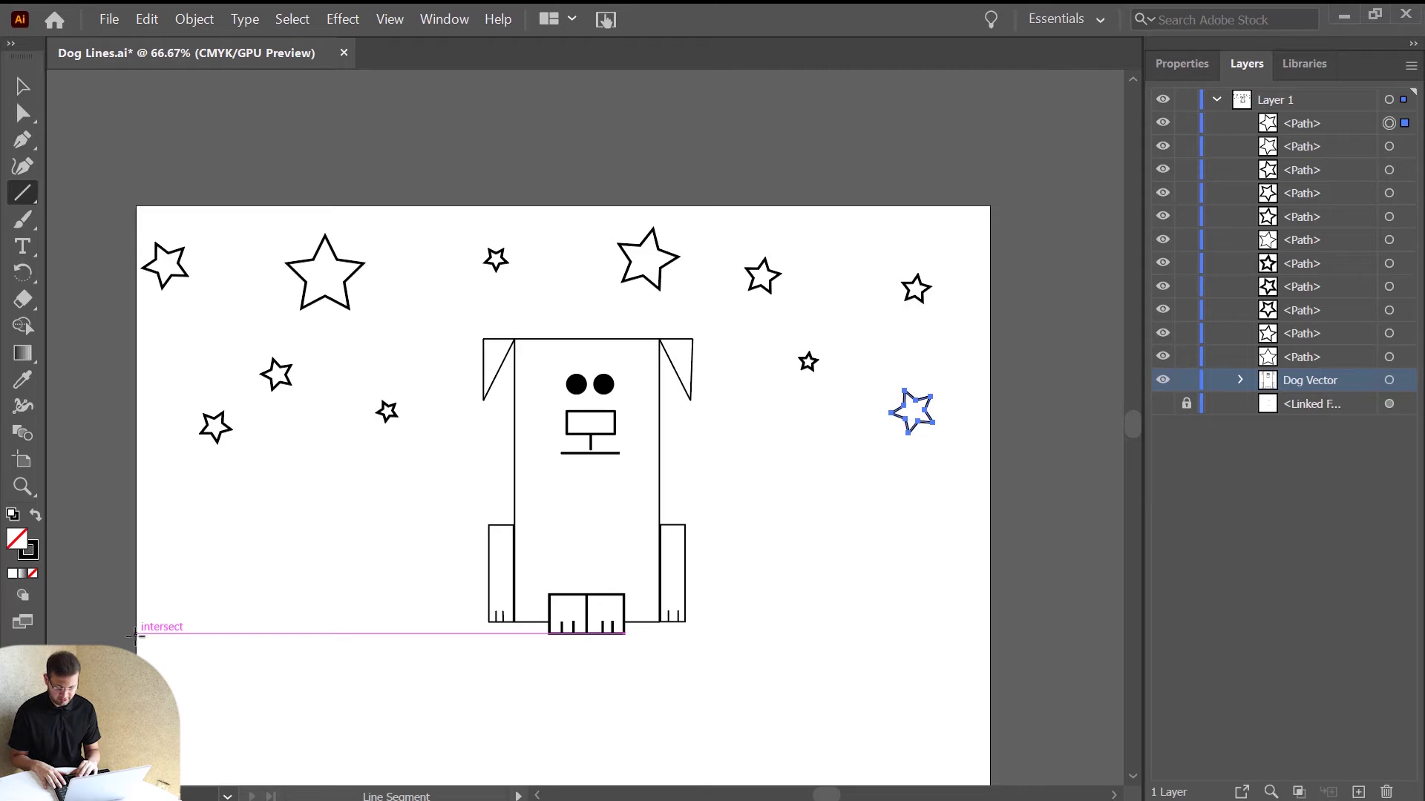
{"action": "left_click_drag", "start_coordinate": [136, 635], "coordinate": [986, 646]}
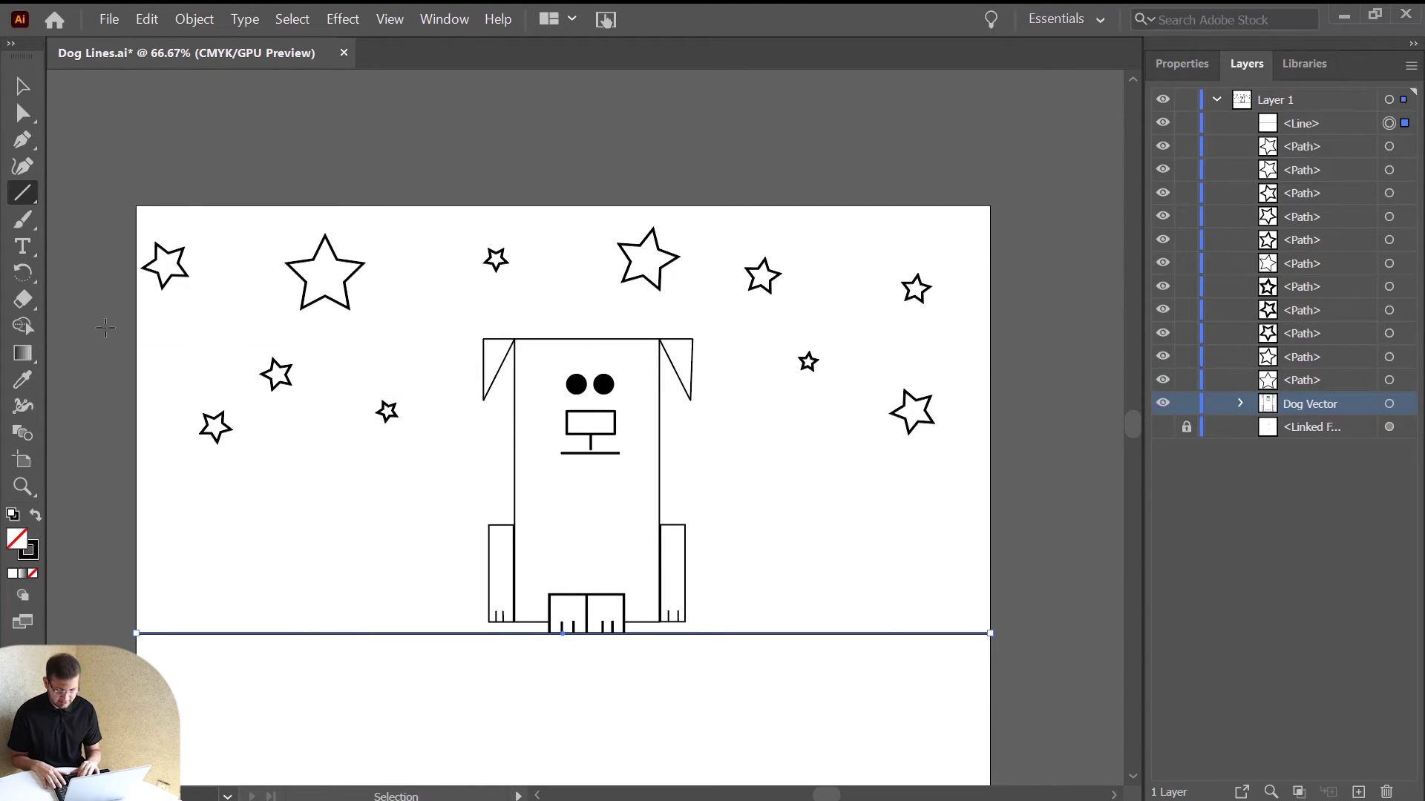
{"action": "key", "text": "ctrl+z"}
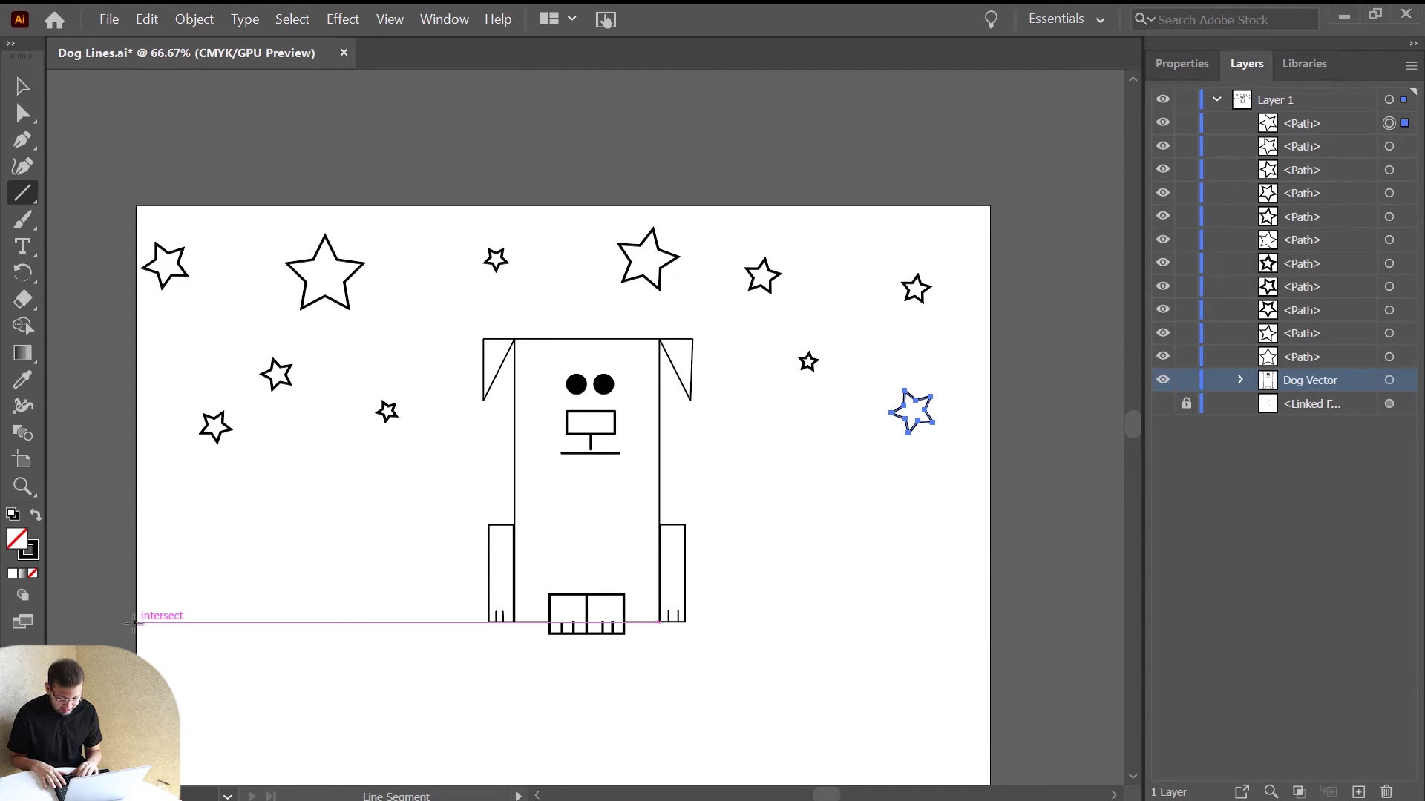
{"action": "left_click_drag", "start_coordinate": [134, 624], "coordinate": [993, 621]}
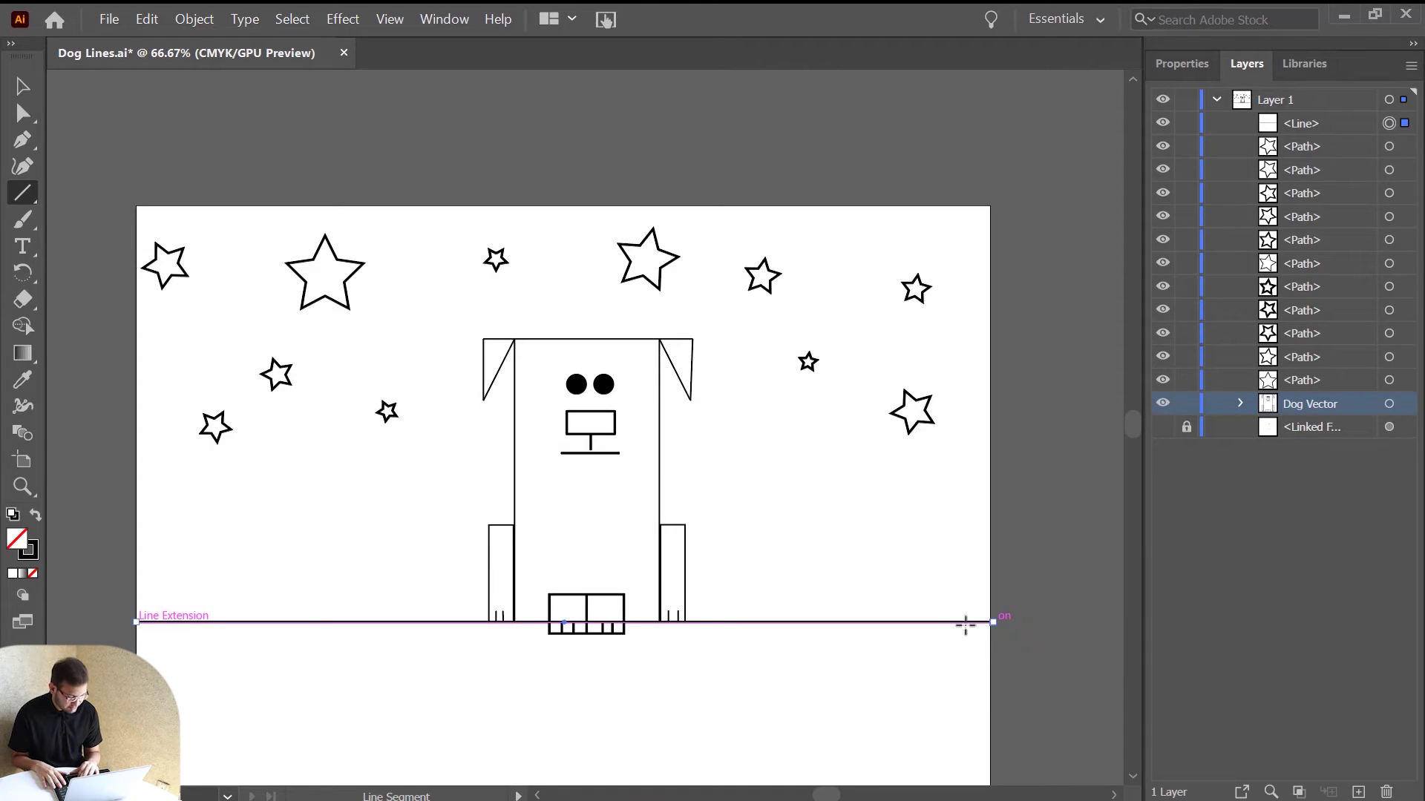
Step: Send the ground line to the back, behind the dog's front paws, and deselect it
{"action": "left_click", "coordinate": [1175, 67]}
{"action": "left_click", "coordinate": [1276, 635]}
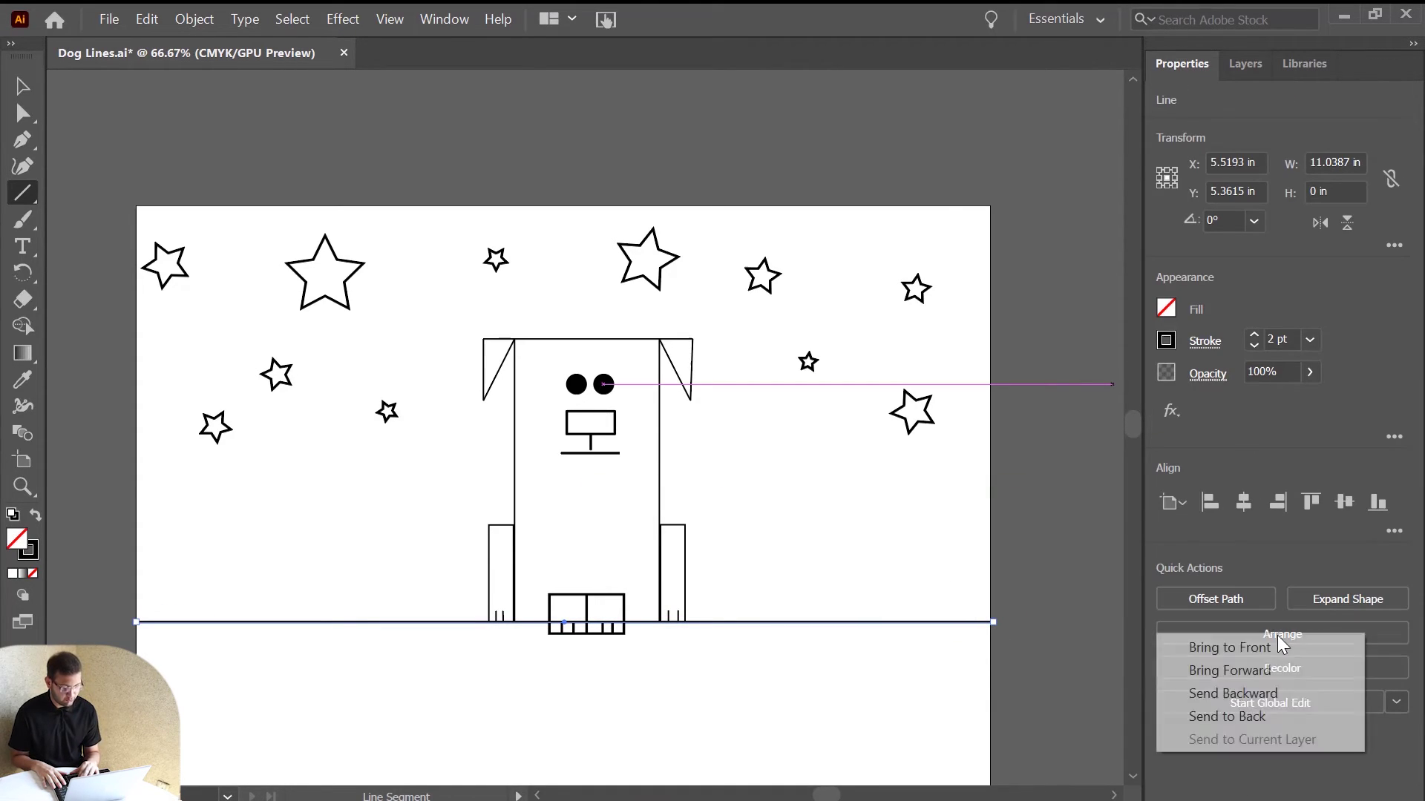
{"action": "left_click", "coordinate": [1277, 719]}
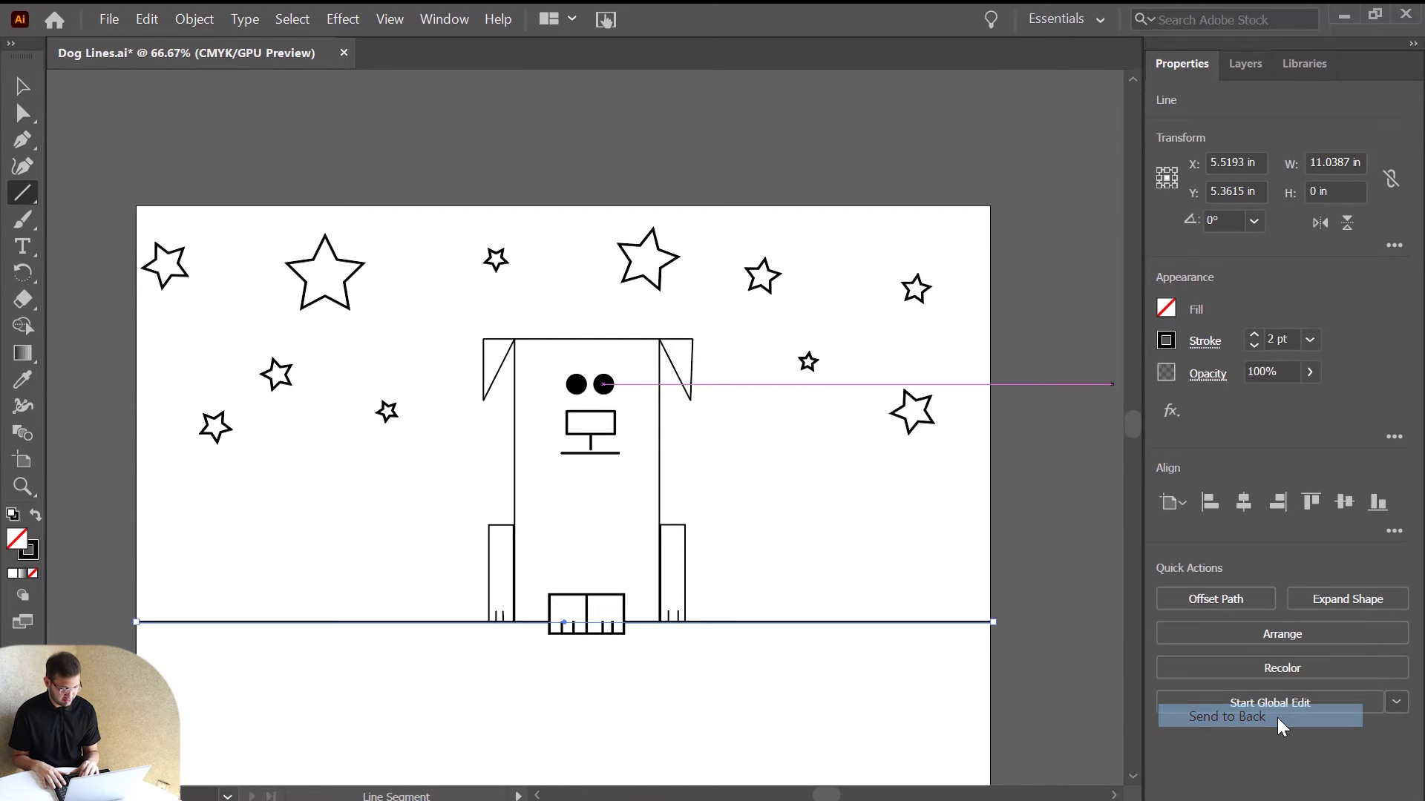
{"action": "left_click", "coordinate": [24, 86]}
{"action": "left_click", "coordinate": [453, 748]}
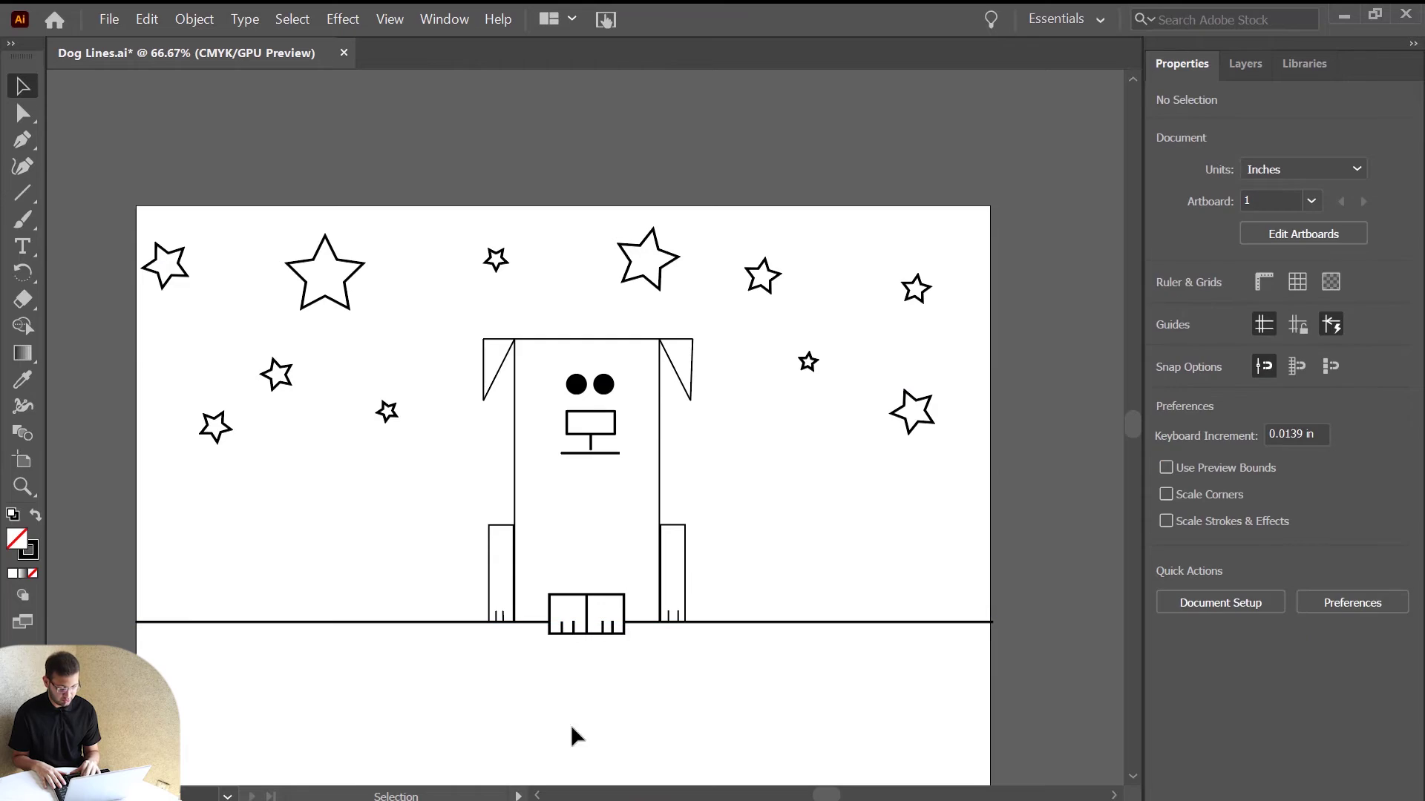
Step: Shorten the ground line to about 10.92 in by pulling its right end back to the artboard edge
{"action": "left_click", "coordinate": [989, 624]}
{"action": "left_click_drag", "start_coordinate": [993, 627], "coordinate": [990, 619]}
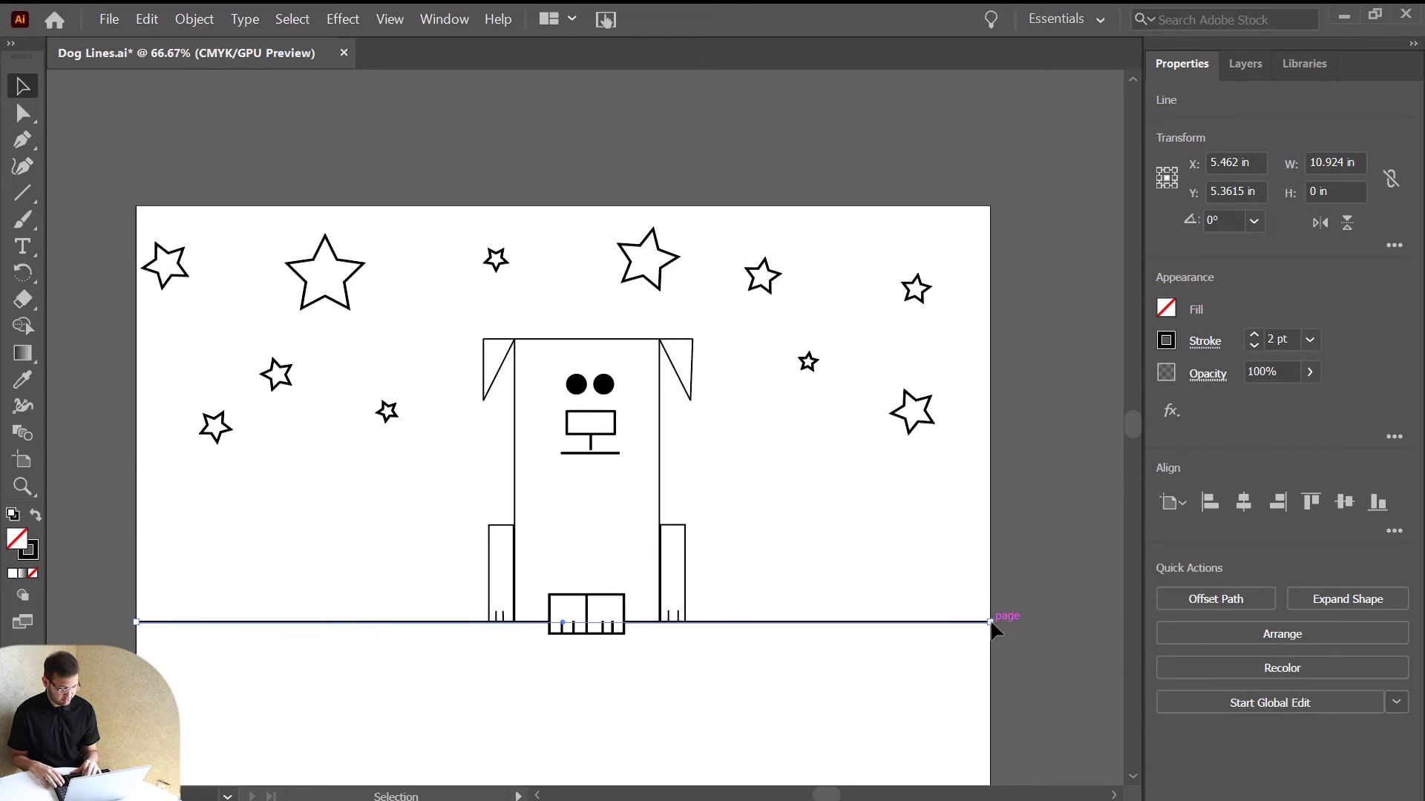
{"action": "left_click", "coordinate": [881, 693]}
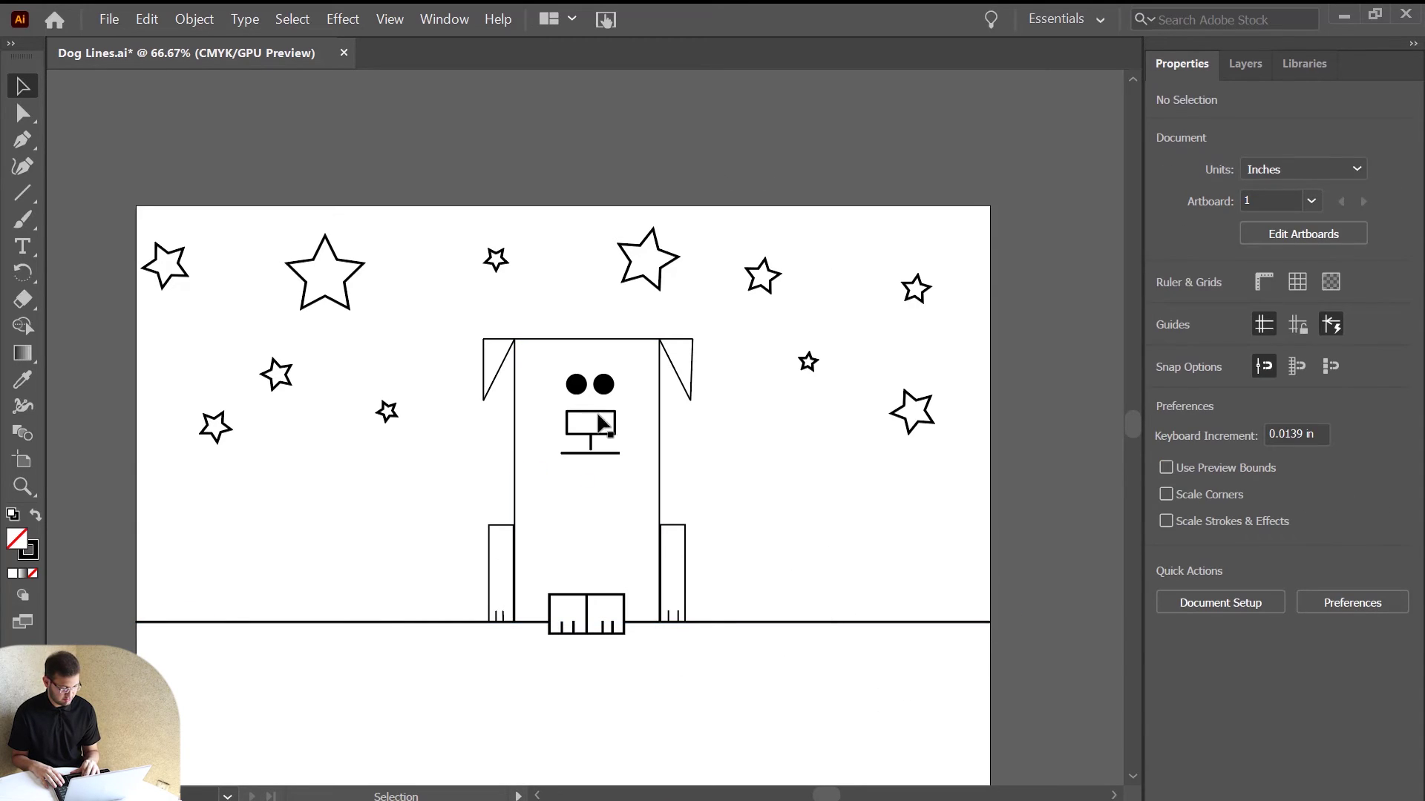
{"action": "scroll", "coordinate": [508, 652], "scroll_direction": "down", "scroll_amount": 8}
{"action": "scroll", "coordinate": [508, 653], "scroll_direction": "up", "scroll_amount": 12}
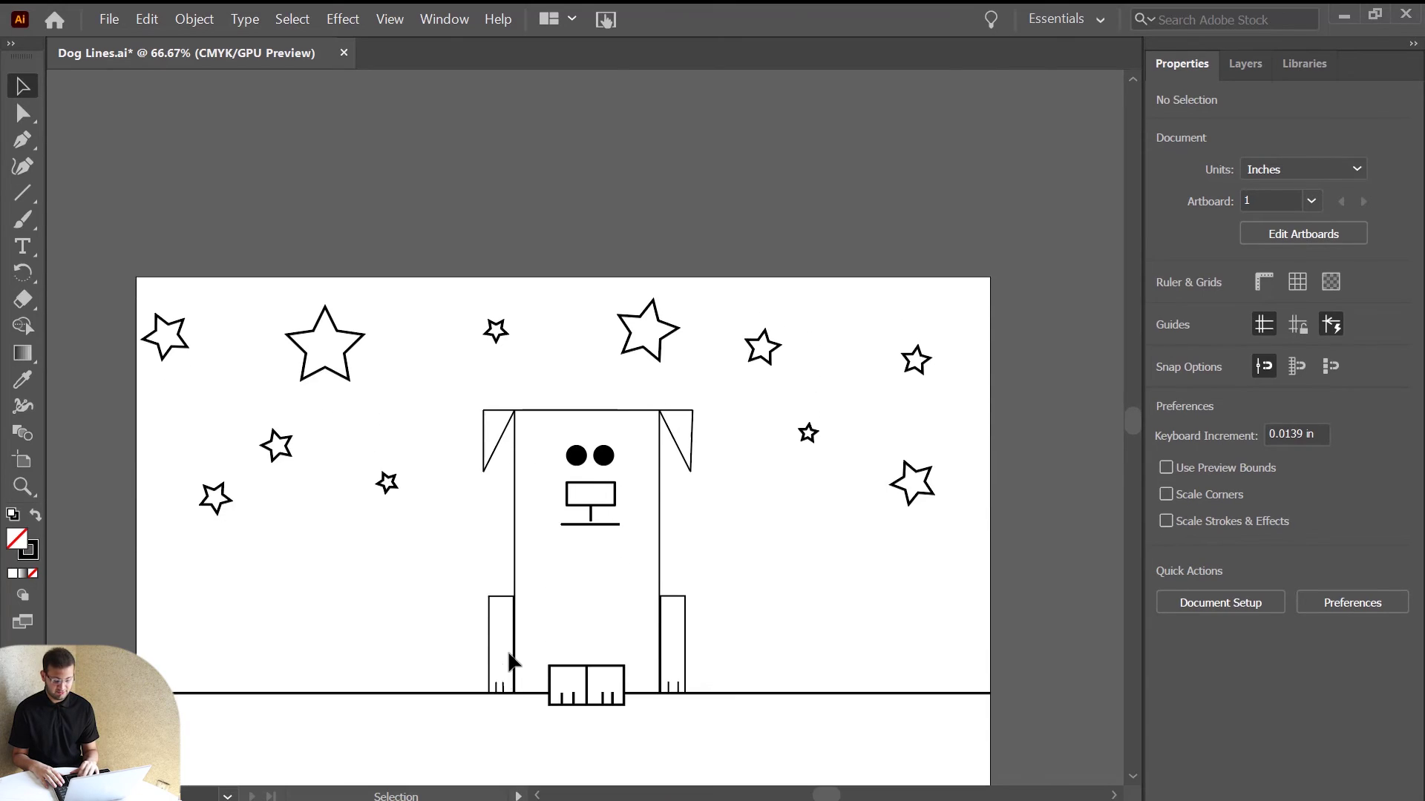
{"action": "scroll", "coordinate": [509, 652], "scroll_direction": "down", "scroll_amount": 8}
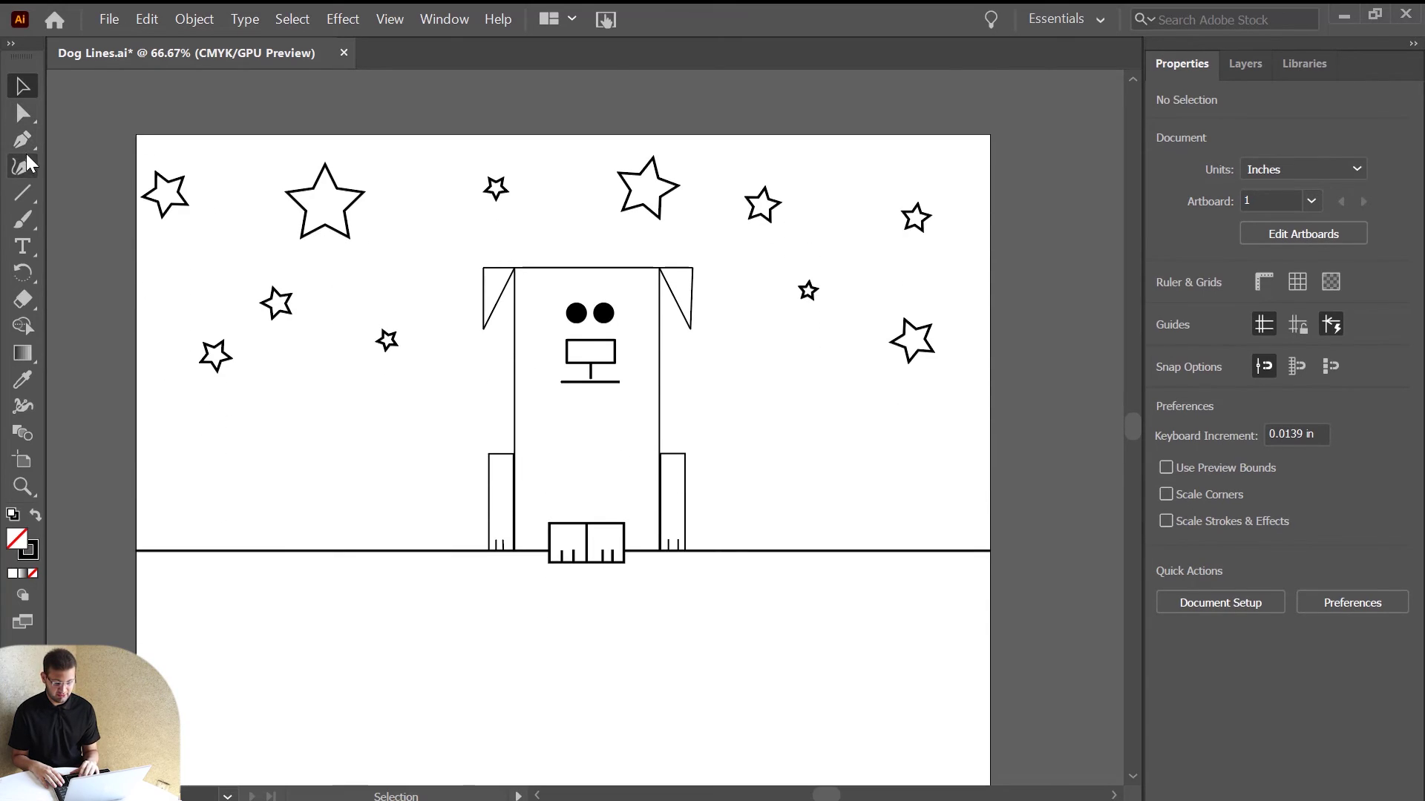